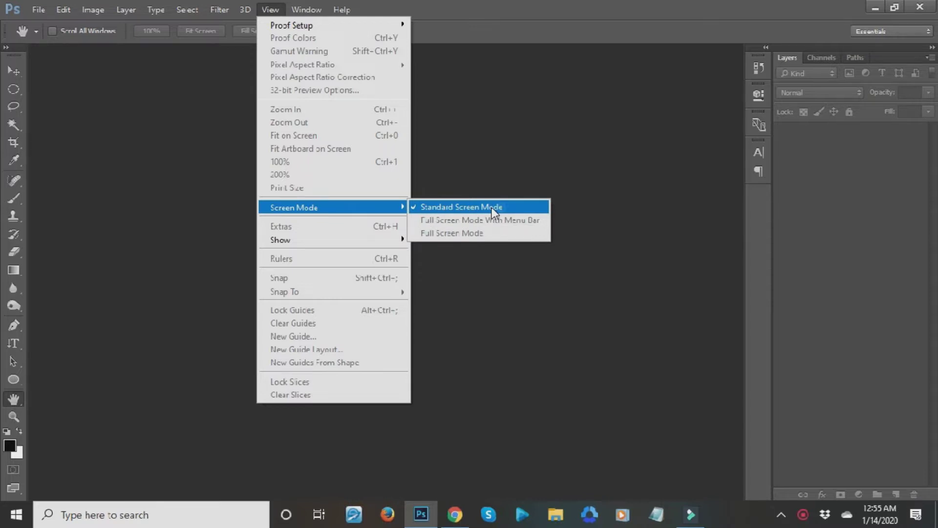
# Create a new 1000 by 1000 pixel document at 72 pixels/inch in RGB Color with a white background.
pyautogui.click(527, 159)
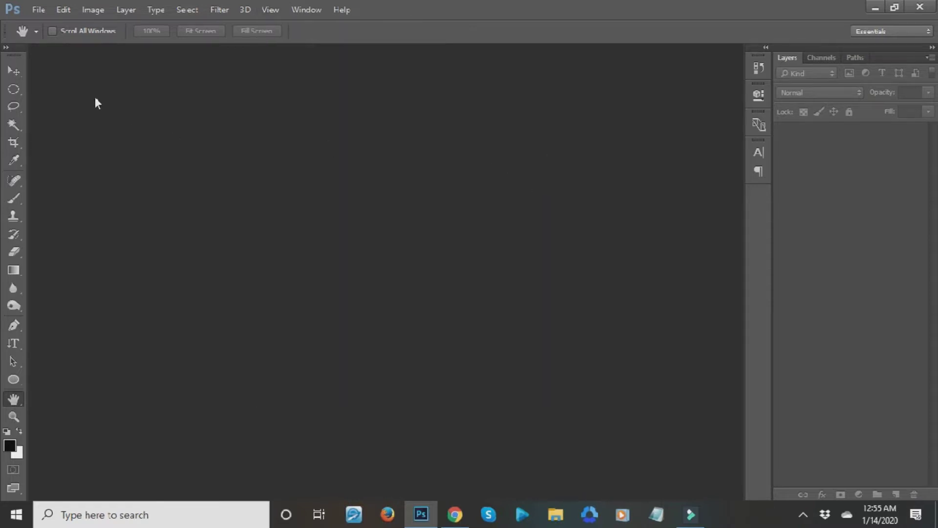
pyautogui.click(39, 10)
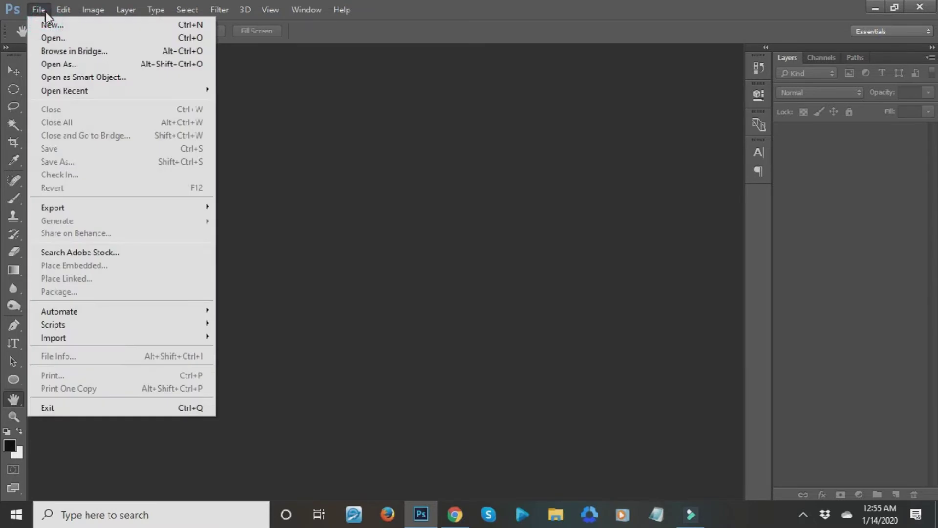
pyautogui.click(55, 27)
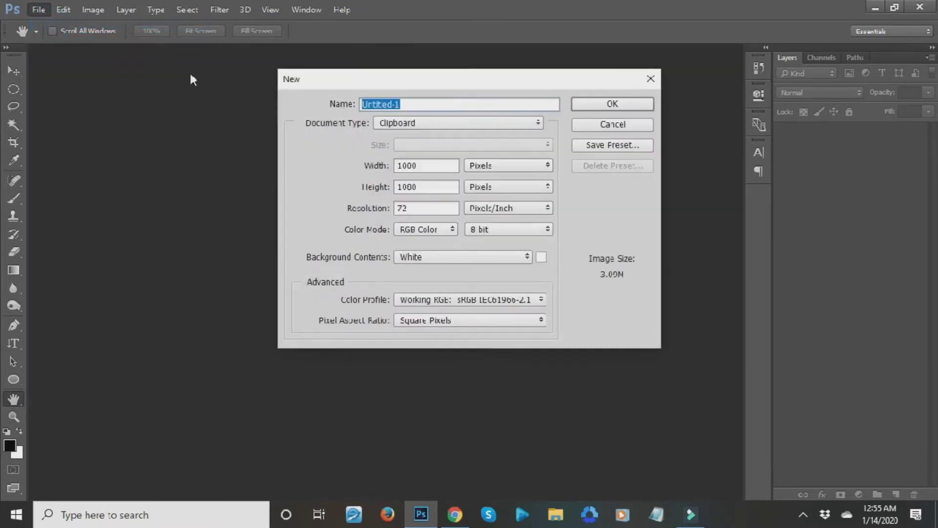
pyautogui.doubleClick(420, 186)
pyautogui.write('1000')
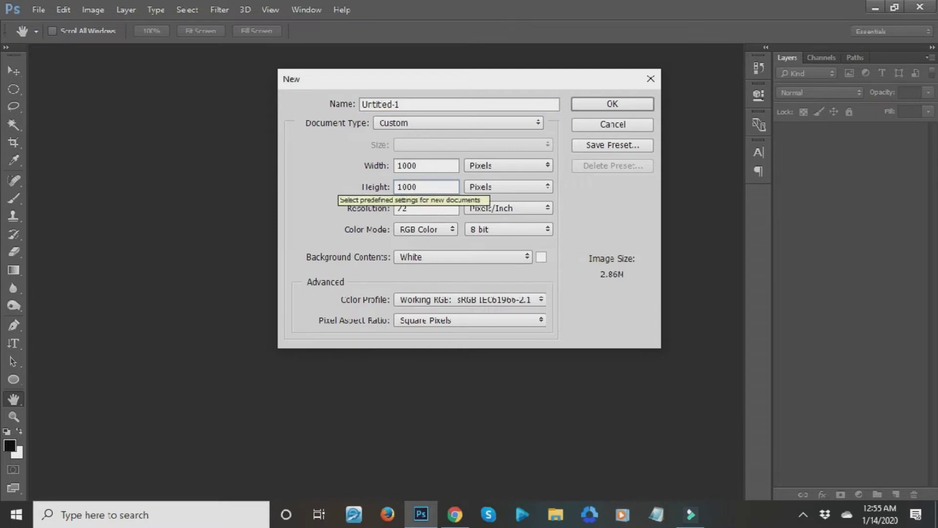
pyautogui.click(621, 108)
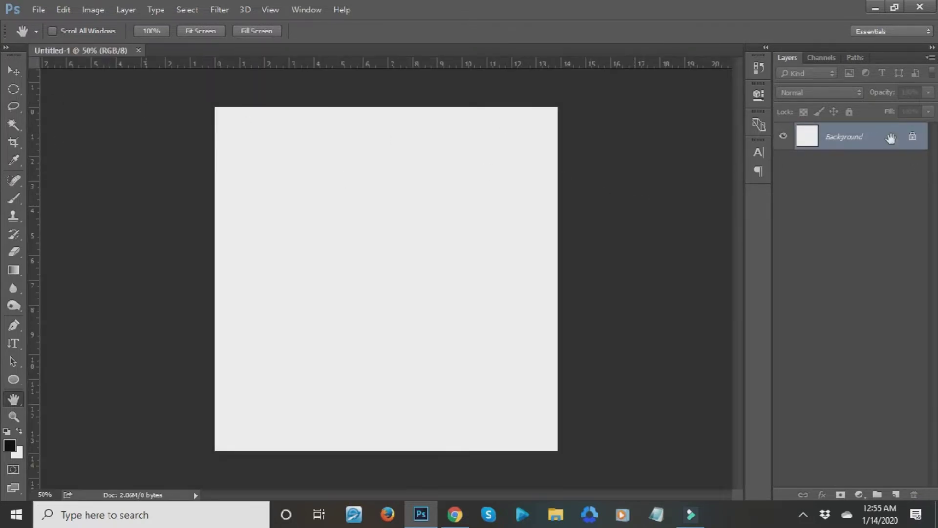
# Convert the locked Background into the regular layer Layer 0 and activate the Move tool.
pyautogui.doubleClick(891, 141)
pyautogui.click(581, 160)
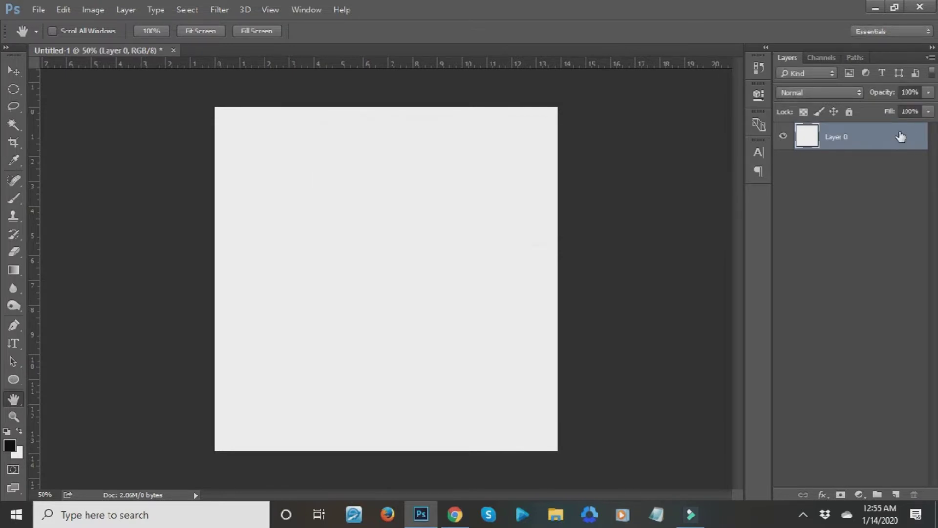
pyautogui.click(12, 73)
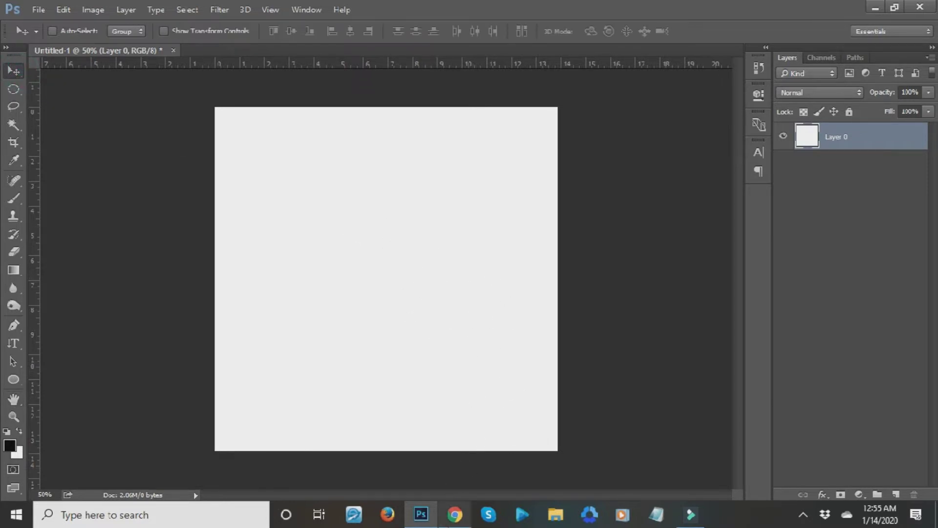
# Copy the bamboo fountain and stacked stones image from the Chrome search results and paste it into the Photoshop document.
pyautogui.click(454, 513)
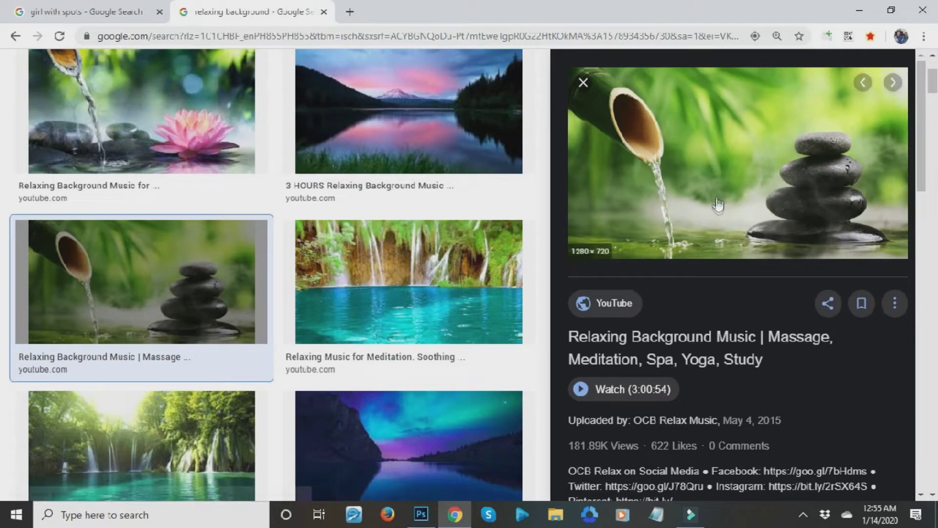
pyautogui.rightClick(707, 141)
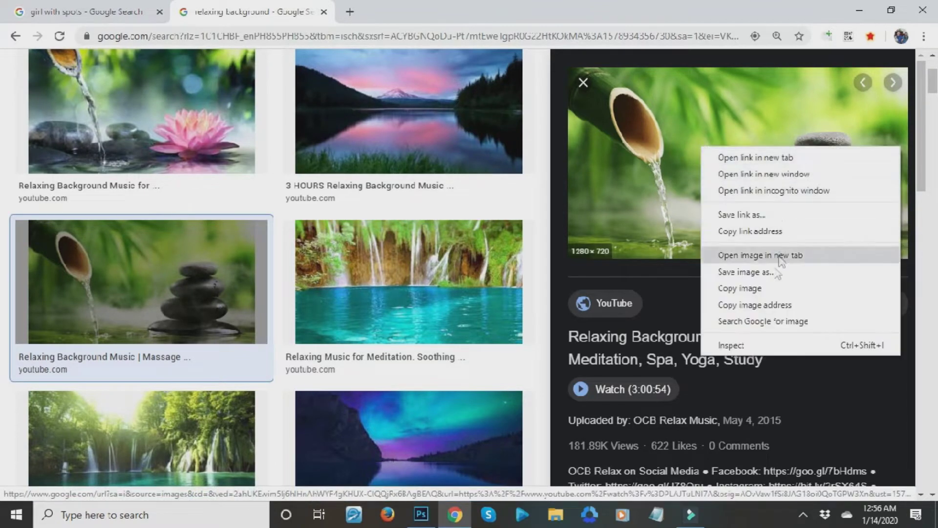
pyautogui.click(759, 287)
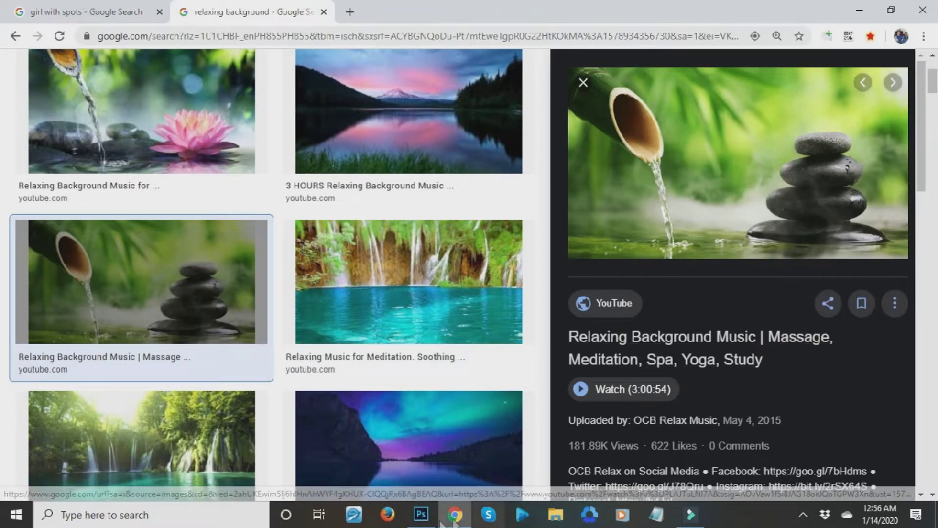
pyautogui.click(420, 514)
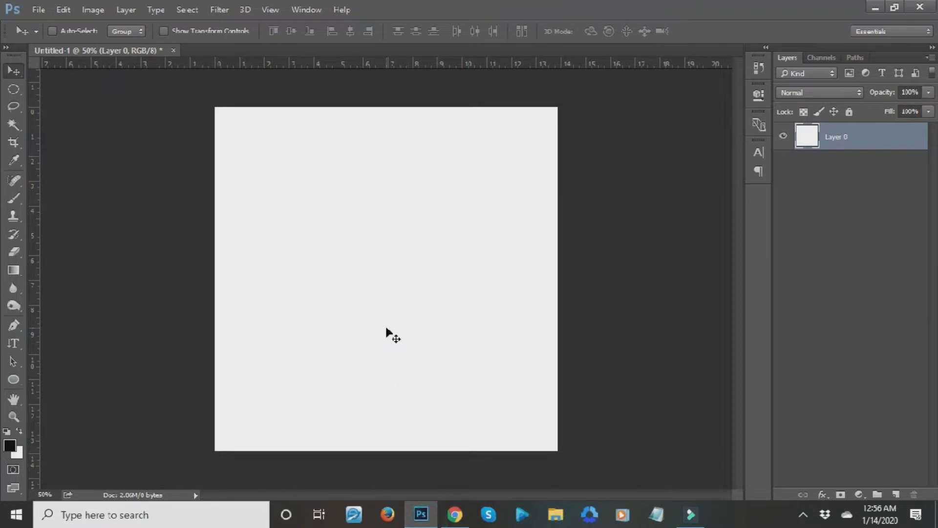
pyautogui.hotkey('ctrl', 'v')
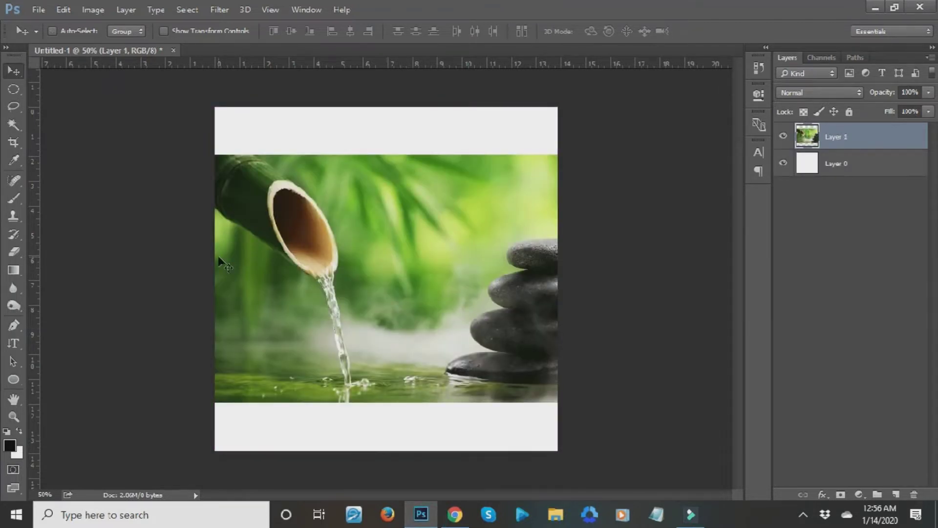
# Move the pasted bamboo and stones picture to the left so the whole stone stack lies within the canvas.
pyautogui.click(10, 69)
pyautogui.moveTo(340, 282); pyautogui.dragTo(401, 249)
pyautogui.moveTo(420, 205); pyautogui.dragTo(376, 268)
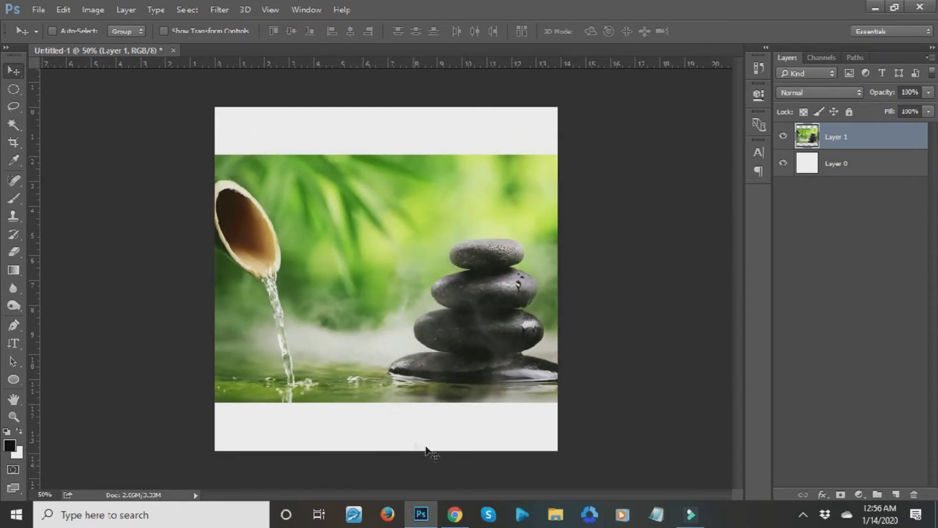
# Switch to Chrome and copy the large preview portrait from the "girl with spots" image results.
pyautogui.click(453, 513)
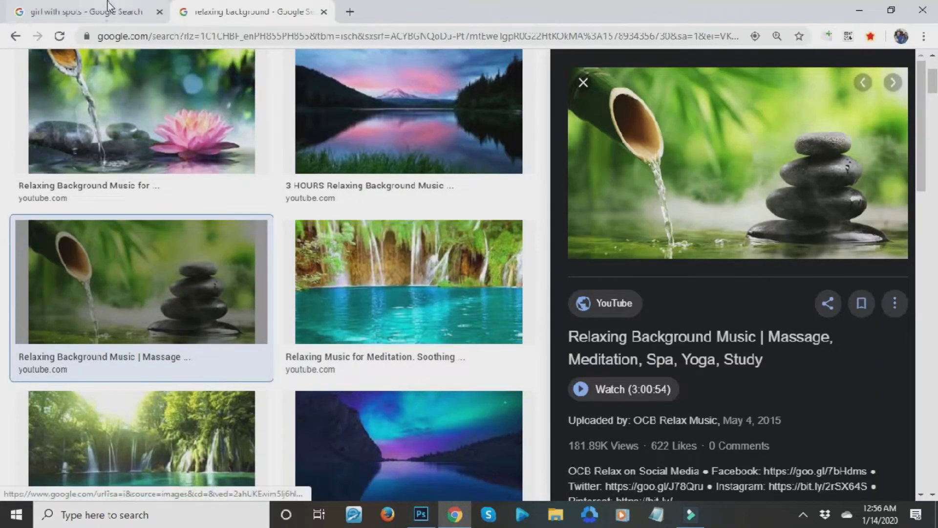
pyautogui.click(93, 12)
pyautogui.rightClick(751, 241)
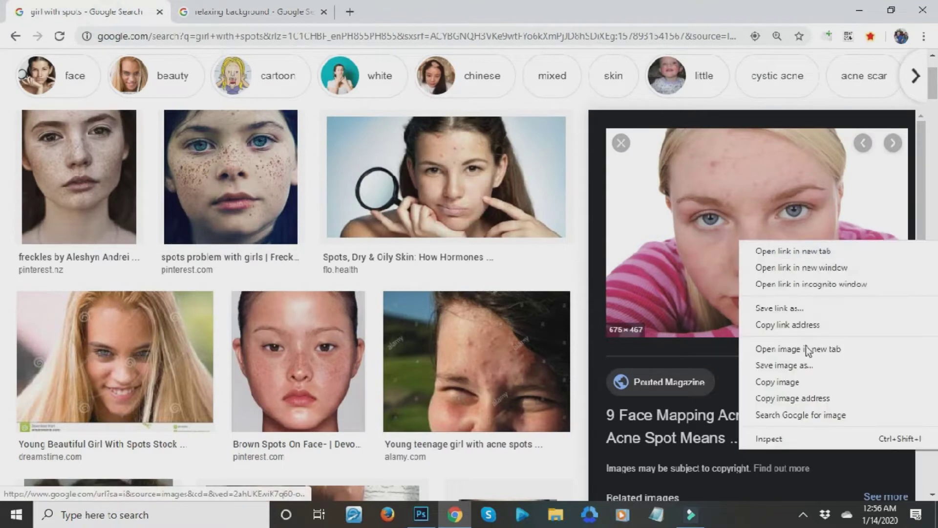
pyautogui.click(791, 382)
# Copy the pink-sky mountain lake image from the "relaxing background" results and paste it into the Photoshop document.
pyautogui.click(237, 11)
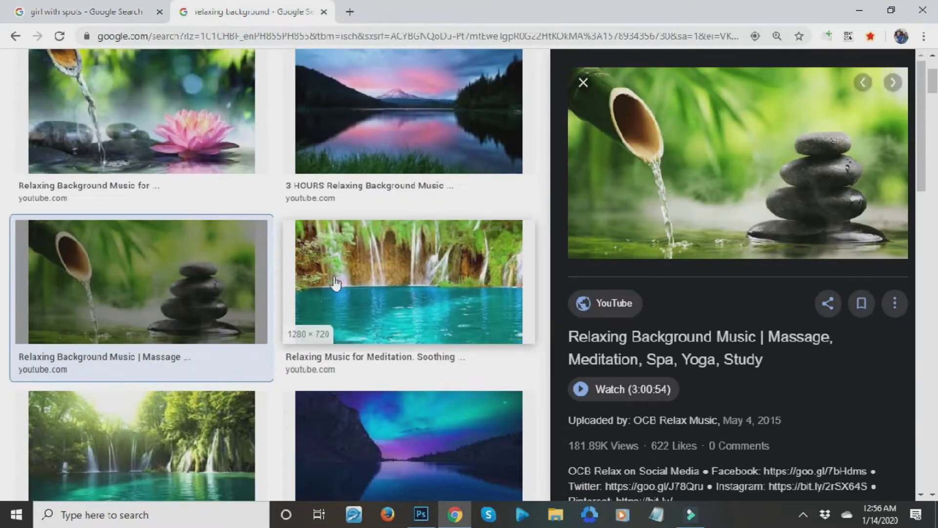
pyautogui.click(436, 142)
pyautogui.rightClick(706, 171)
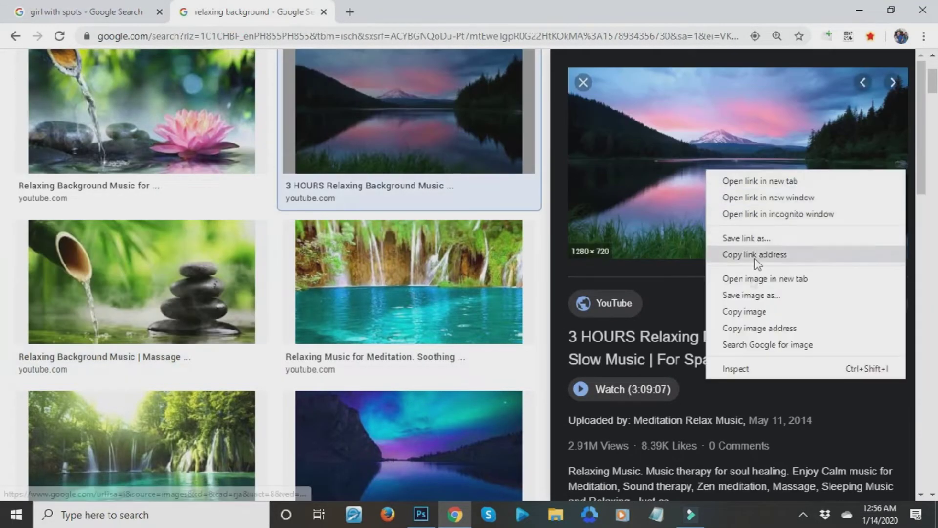
pyautogui.click(740, 313)
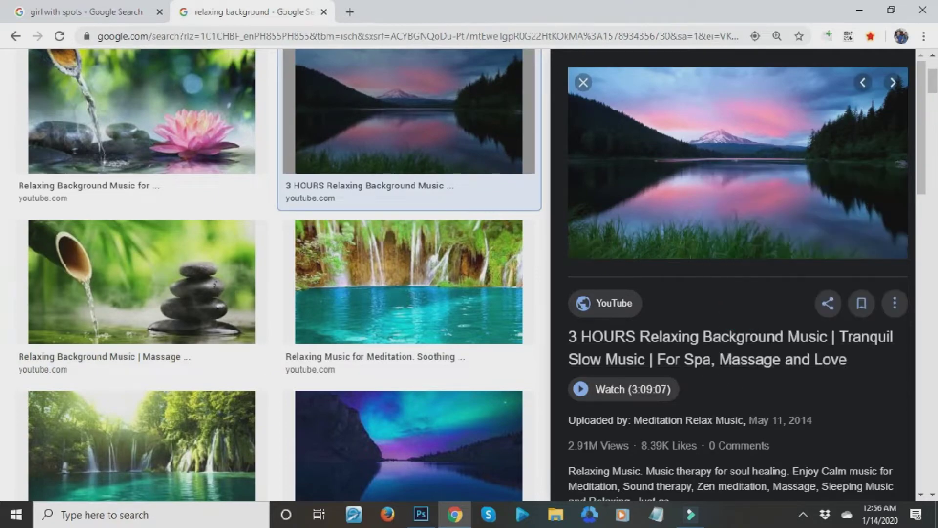
pyautogui.click(421, 514)
pyautogui.hotkey('ctrl', 'v')
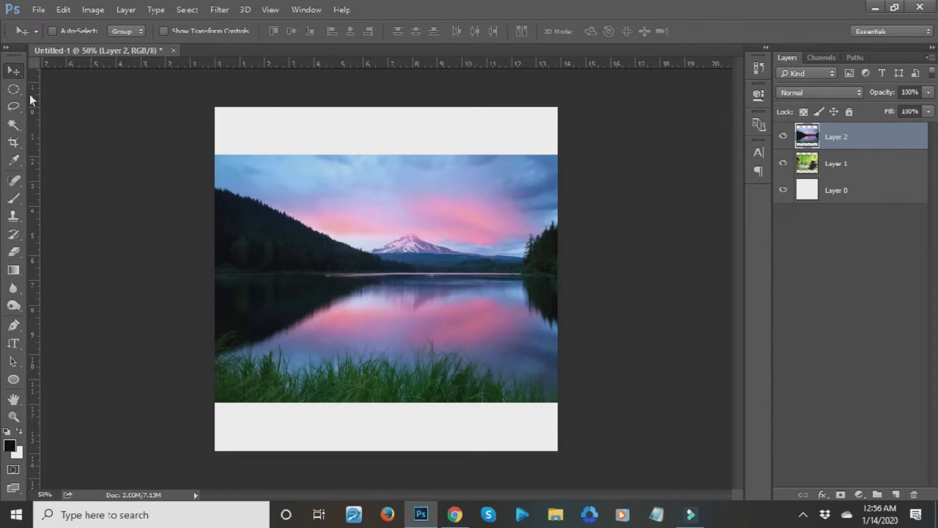
# Move the lake picture up and to the left, uncovering the lower part of the stones picture.
pyautogui.moveTo(377, 304); pyautogui.dragTo(361, 232)
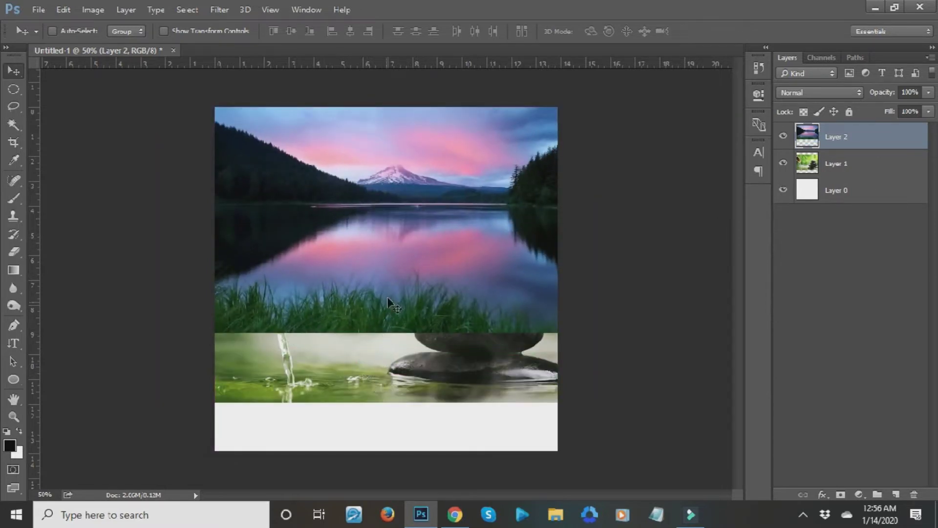
pyautogui.moveTo(385, 299); pyautogui.dragTo(398, 209)
pyautogui.moveTo(394, 342); pyautogui.dragTo(338, 357)
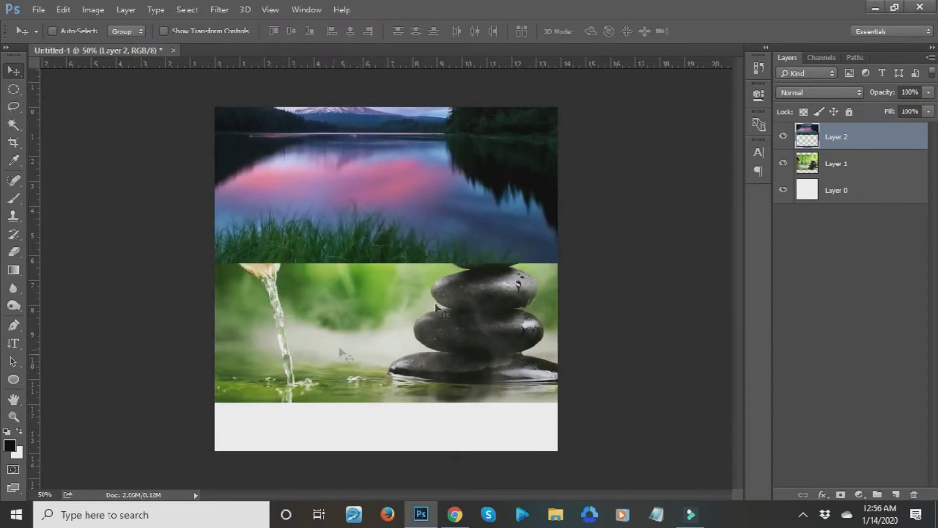
# Reposition the stones picture on Layer 1 and the lake picture on Layer 2, and hide Layer 2.
pyautogui.click(853, 167)
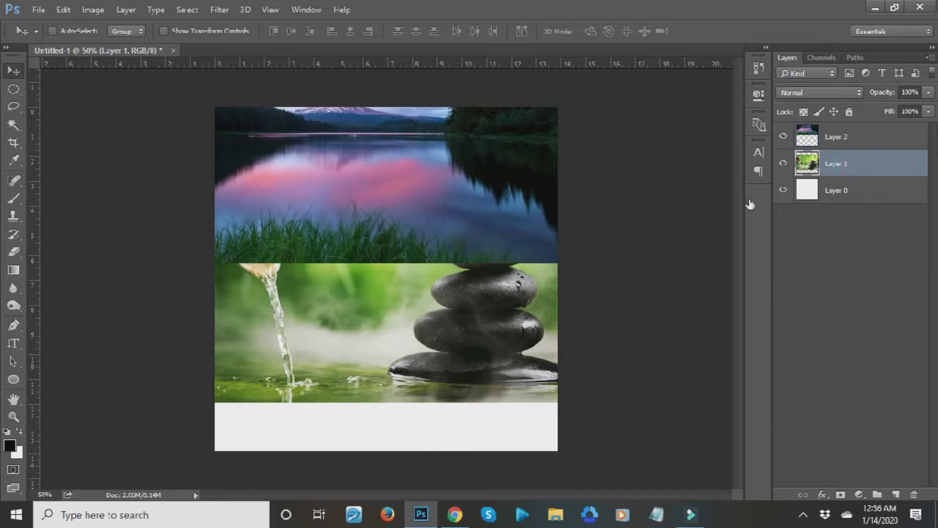
pyautogui.moveTo(387, 328); pyautogui.dragTo(389, 309)
pyautogui.click(788, 136)
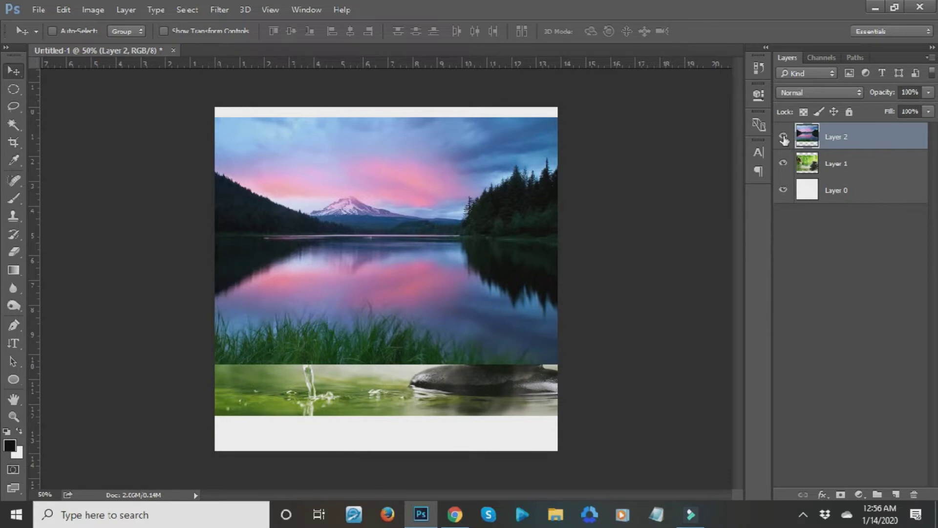
pyautogui.click(784, 138)
# Draw a rectangular marquee selection around the stone stack in the picture.
pyautogui.click(13, 92)
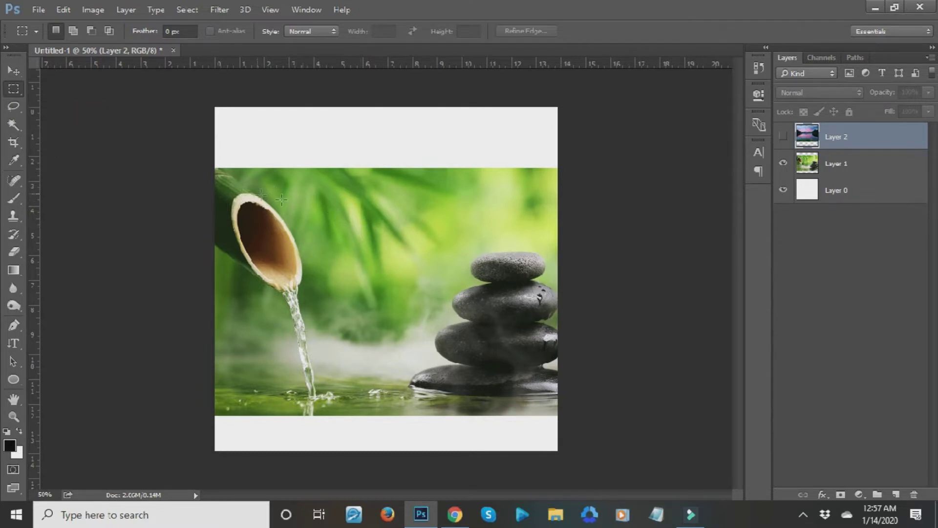
pyautogui.moveTo(302, 192); pyautogui.dragTo(449, 268)
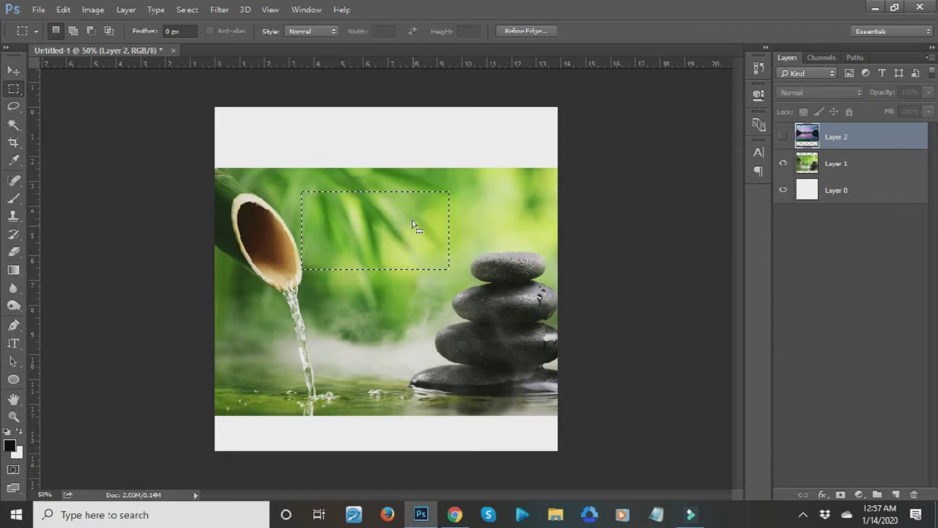
pyautogui.moveTo(543, 401); pyautogui.dragTo(410, 250)
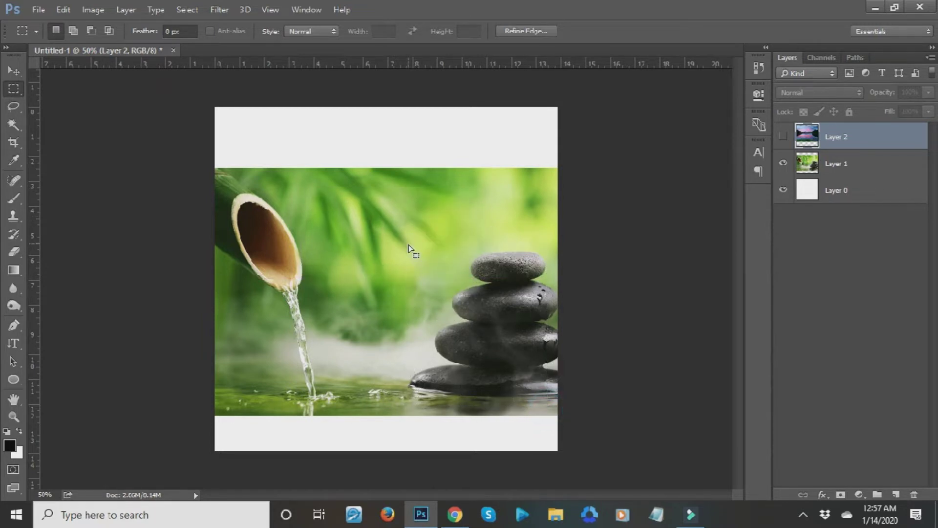
# Try copying the marquee selection to a new layer from the hidden lake layer, and undo the copy.
pyautogui.rightClick(491, 323)
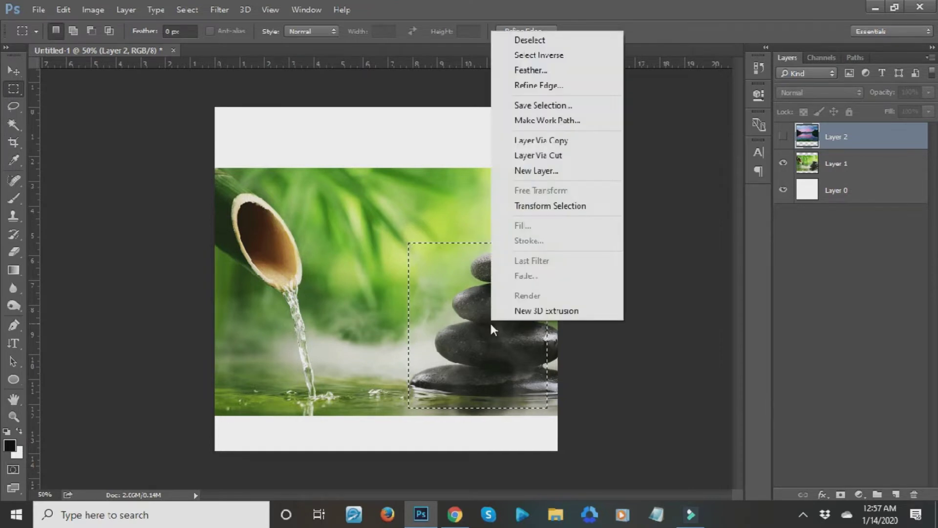
pyautogui.click(544, 142)
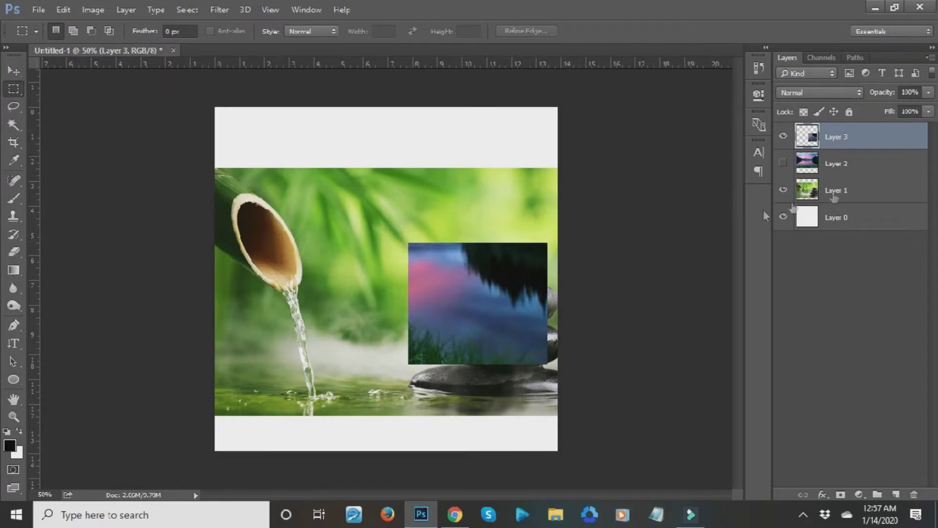
pyautogui.hotkey('ctrl', 'z')
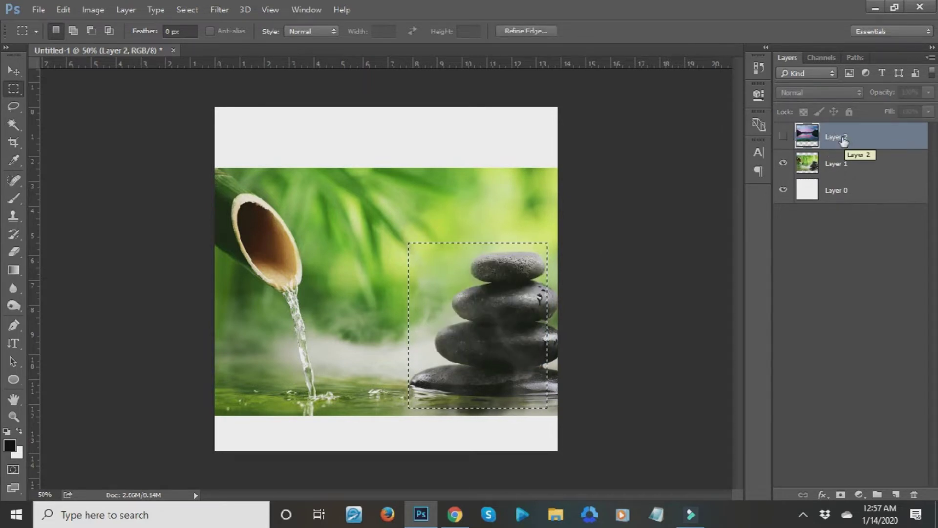
# Copy the selected stone stack from Layer 1 onto a new layer with Layer Via Copy.
pyautogui.click(872, 166)
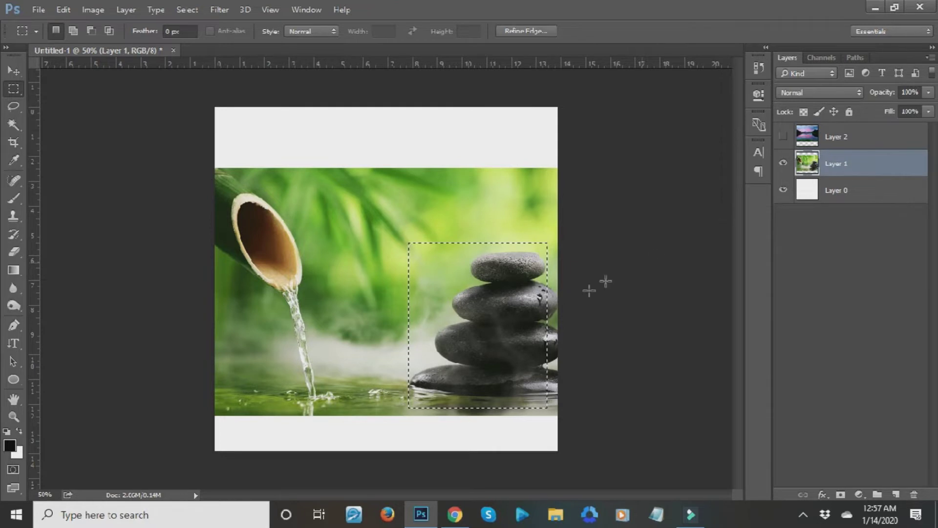
pyautogui.rightClick(441, 330)
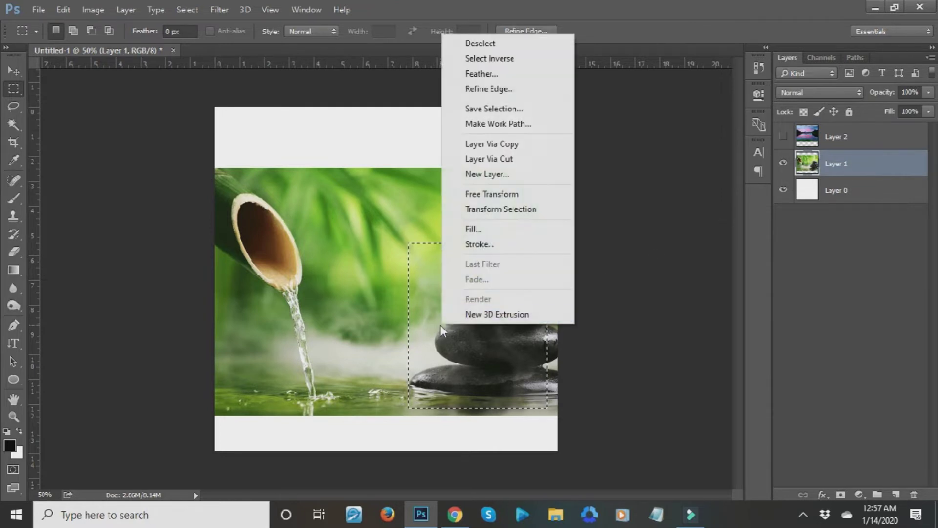
pyautogui.click(508, 144)
# Move the copied stone stack up and left over the bamboo spout with the Move tool.
pyautogui.press('v')
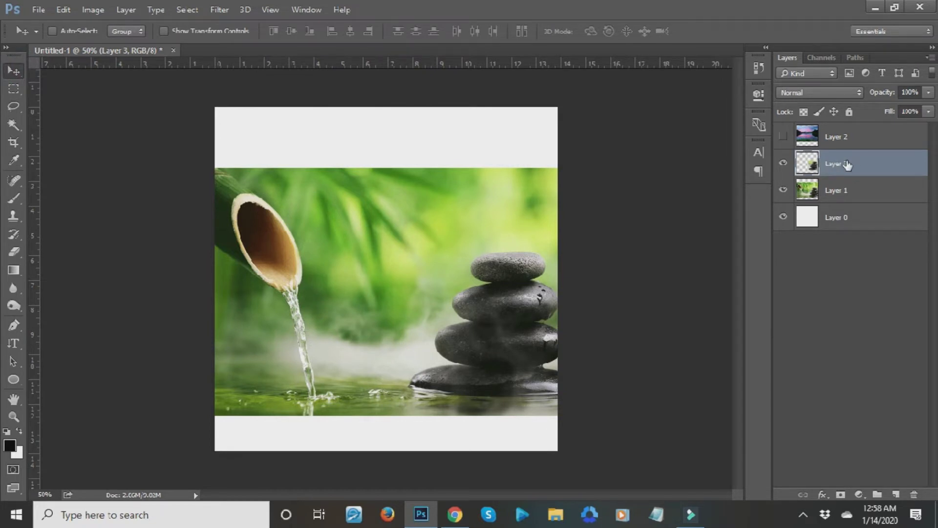
pyautogui.click(14, 72)
pyautogui.moveTo(498, 301); pyautogui.dragTo(335, 269)
# Delete the hidden lake layer, Layer 2, and nudge the copied stone stack slightly up and to the right.
pyautogui.click(838, 136)
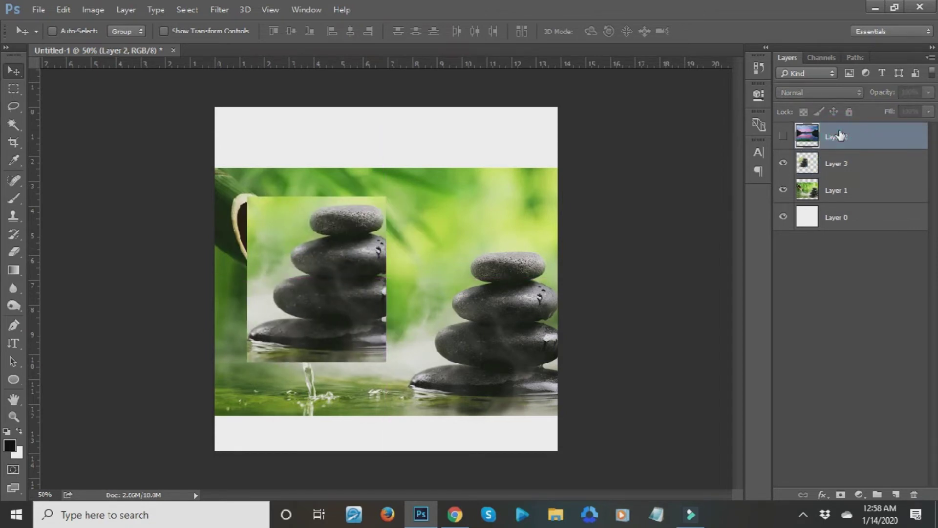
pyautogui.press('Delete')
pyautogui.moveTo(315, 256)
pyautogui.mouseDown()
pyautogui.moveTo(303, 298)
pyautogui.moveTo(316, 228)
pyautogui.moveTo(329, 246)
pyautogui.mouseUp()
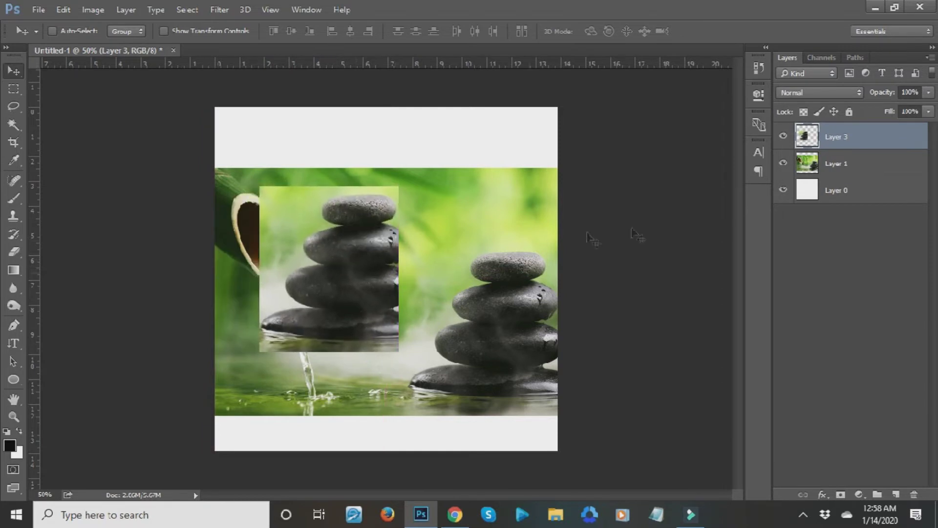
# Draw a freehand Lasso selection around the original stone stack, following the outlines of the four stones.
pyautogui.click(22, 107)
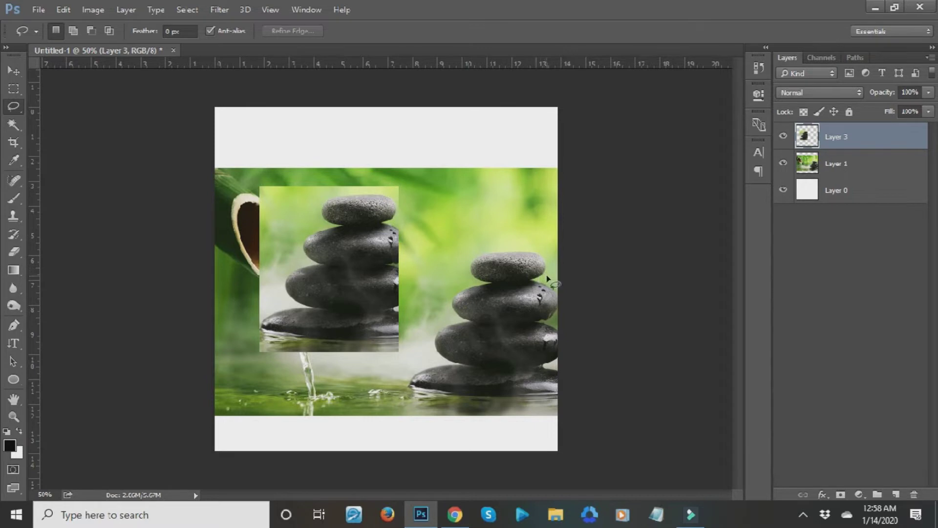
pyautogui.moveTo(541, 284); pyautogui.dragTo(546, 248)
pyautogui.moveTo(436, 352)
pyautogui.mouseDown()
pyautogui.moveTo(417, 365)
pyautogui.moveTo(403, 387)
pyautogui.moveTo(522, 395)
pyautogui.moveTo(562, 385)
pyautogui.moveTo(547, 364)
pyautogui.moveTo(558, 333)
pyautogui.moveTo(546, 322)
pyautogui.moveTo(542, 284)
pyautogui.mouseUp()
# Try to copy the lassoed stone stack area to a new layer with Layer Via Copy from Layer 3.
pyautogui.rightClick(503, 327)
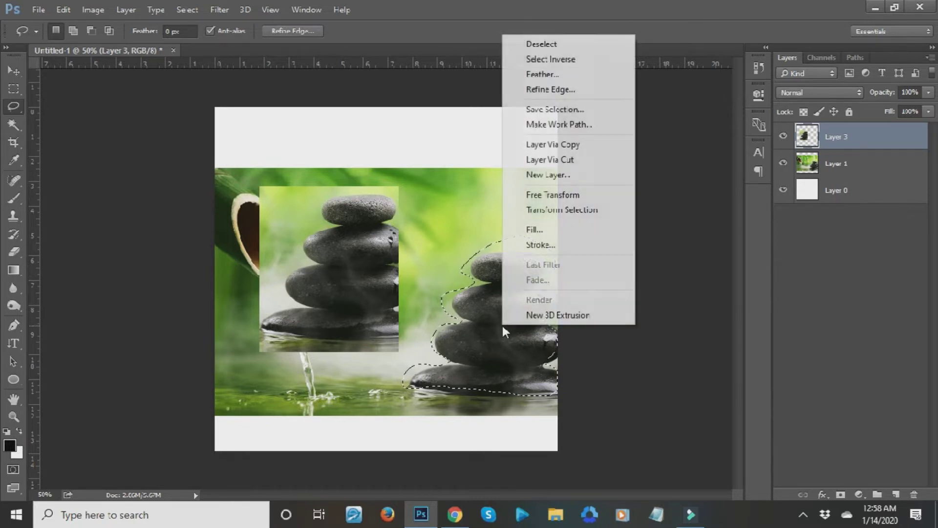
pyautogui.click(582, 143)
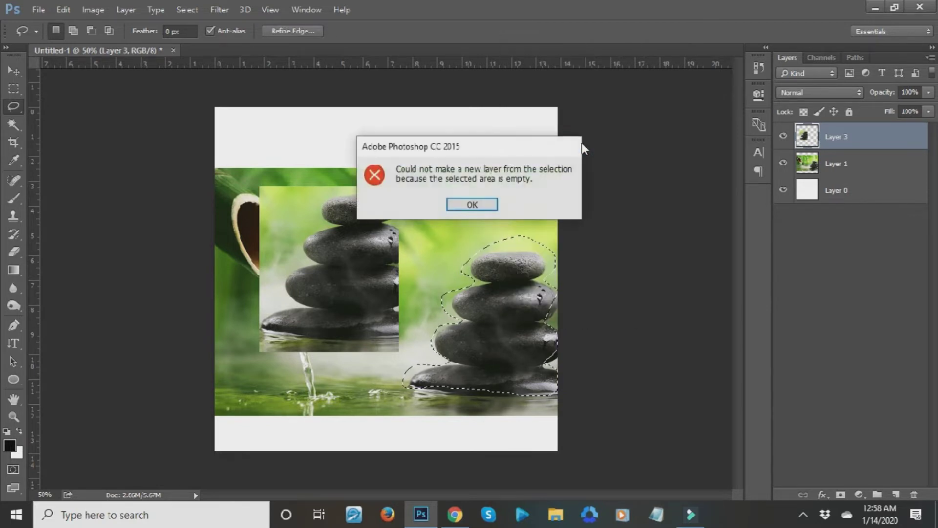
pyautogui.click(472, 205)
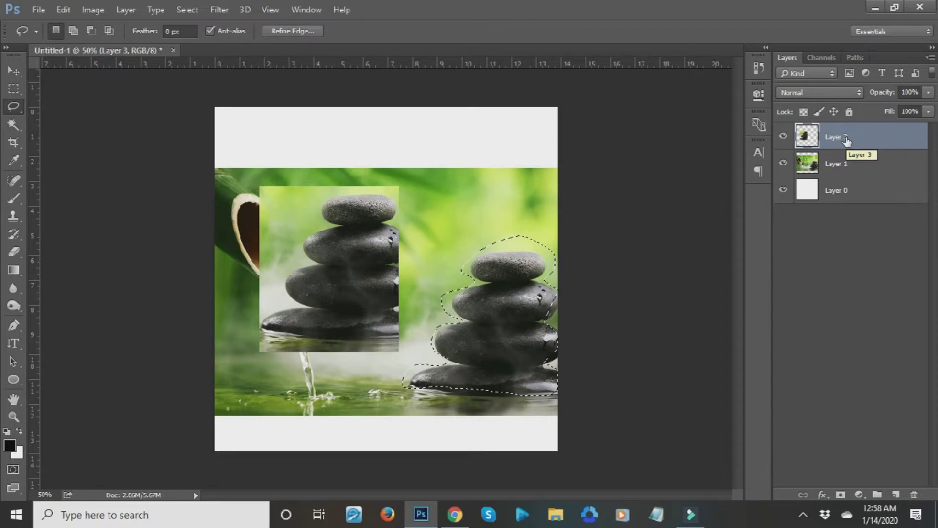
# Copy the lassoed stone stack from Layer 1 with Layer Via Copy and move the copy up to the canvas's upper edge.
pyautogui.click(875, 168)
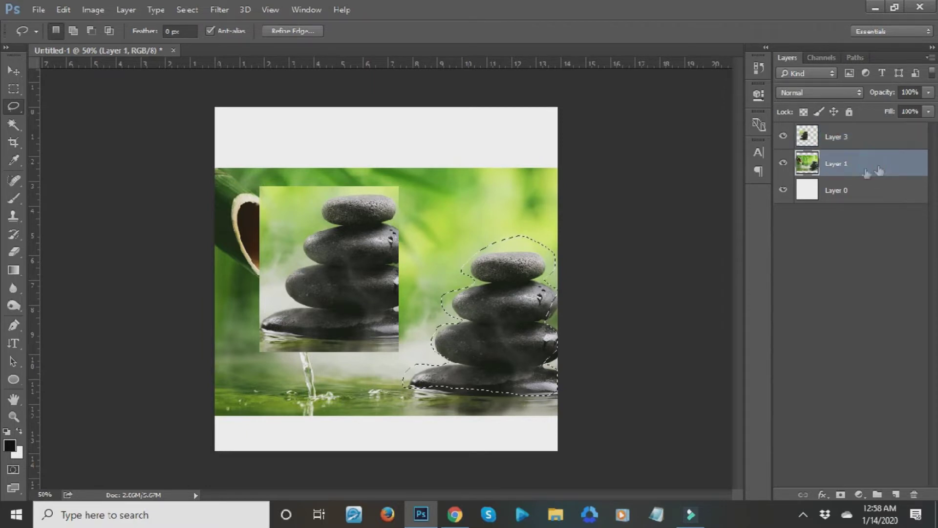
pyautogui.rightClick(487, 326)
pyautogui.click(562, 142)
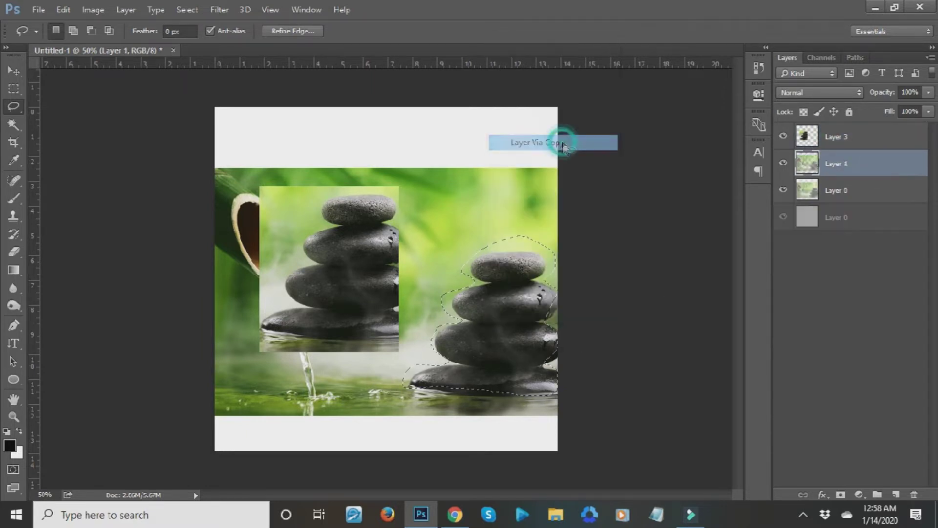
pyautogui.click(13, 73)
pyautogui.moveTo(509, 322); pyautogui.dragTo(471, 175)
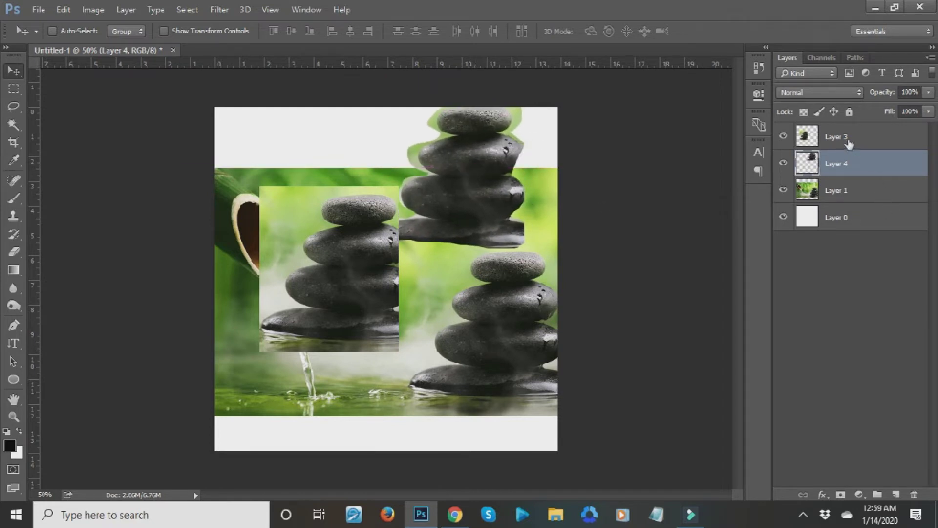
# Delete both copied stone stack layers, Layer 3 and Layer 4, keeping only Layer 1 and Layer 0.
pyautogui.click(848, 137)
pyautogui.press('Delete')
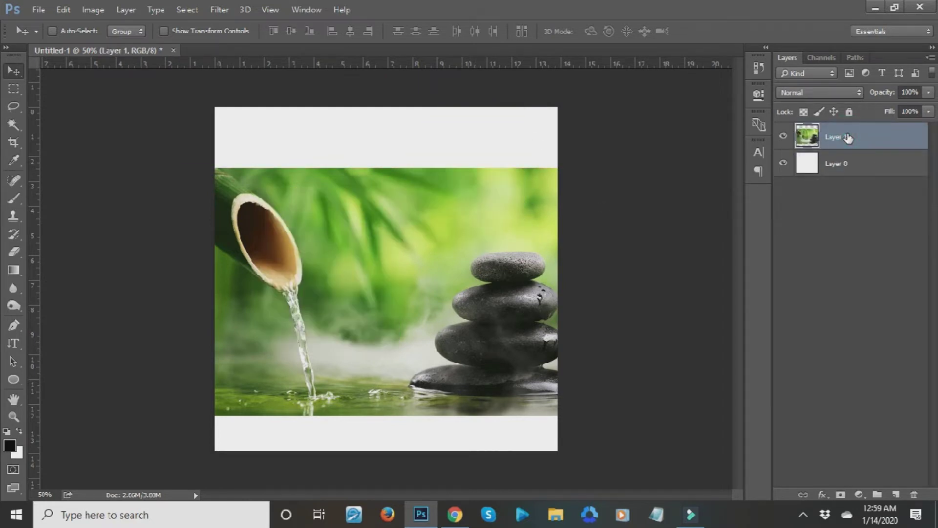
# Paste the copied leaf image as a new layer, remove its white background with the Magic Wand, and deselect.
pyautogui.click(13, 126)
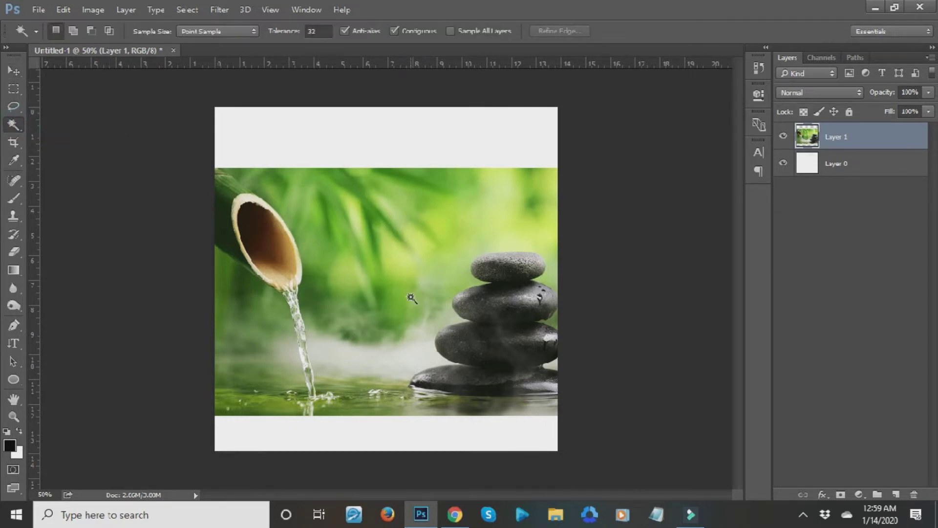
pyautogui.hotkey('ctrl', 'v')
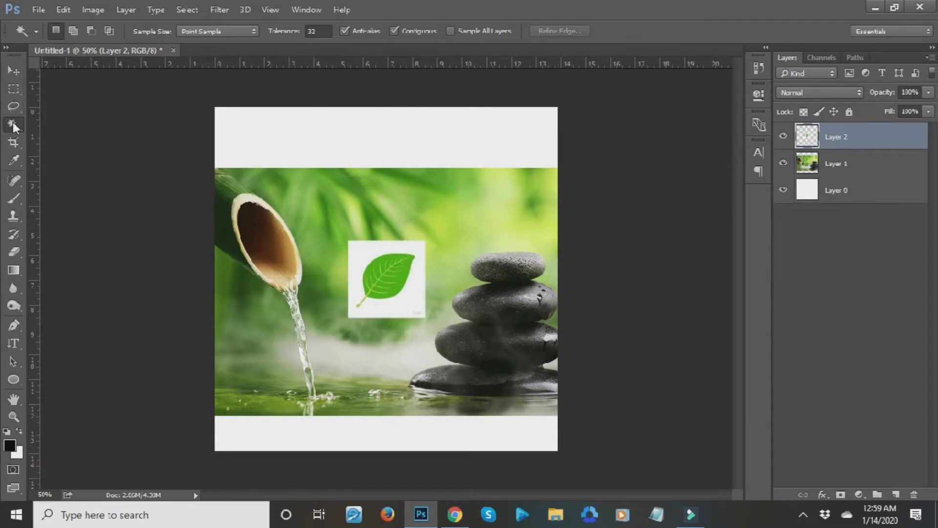
pyautogui.click(402, 306)
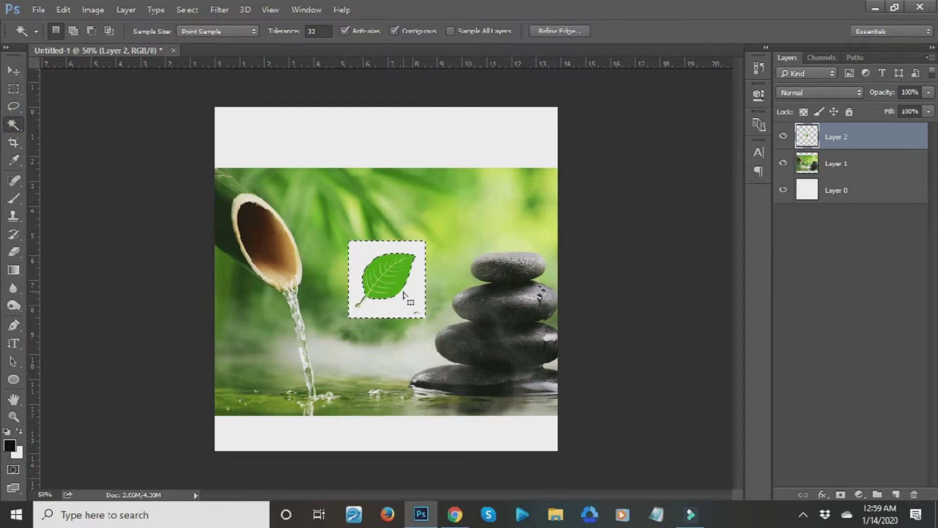
pyautogui.scroll(2, 402, 291)
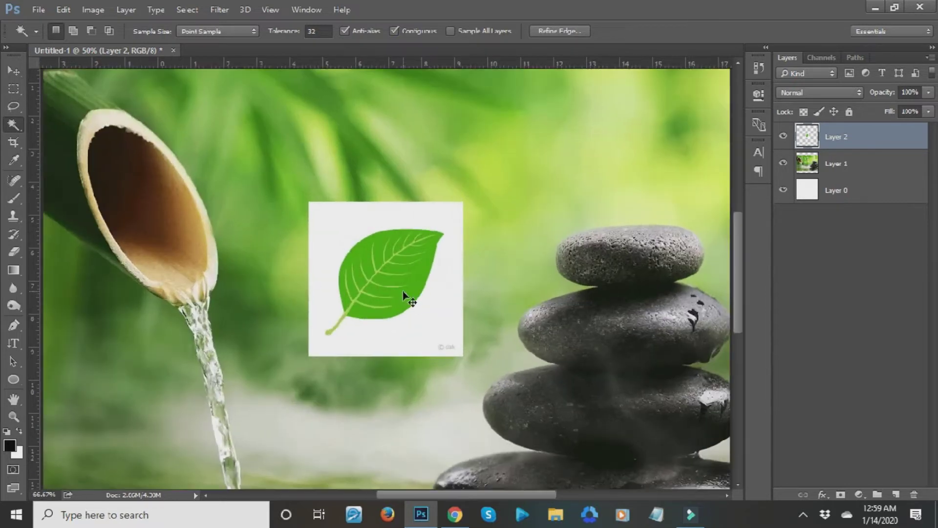
pyautogui.scroll(2, 403, 291)
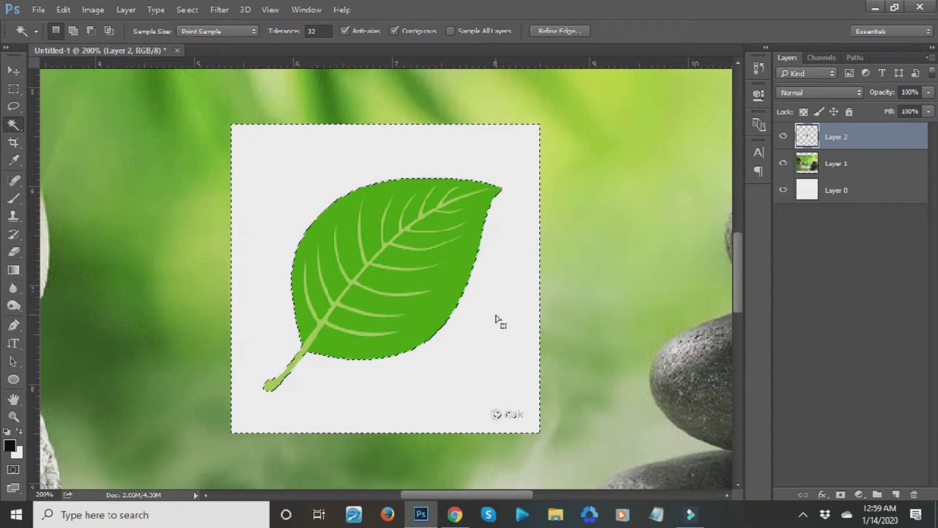
pyautogui.press('Delete')
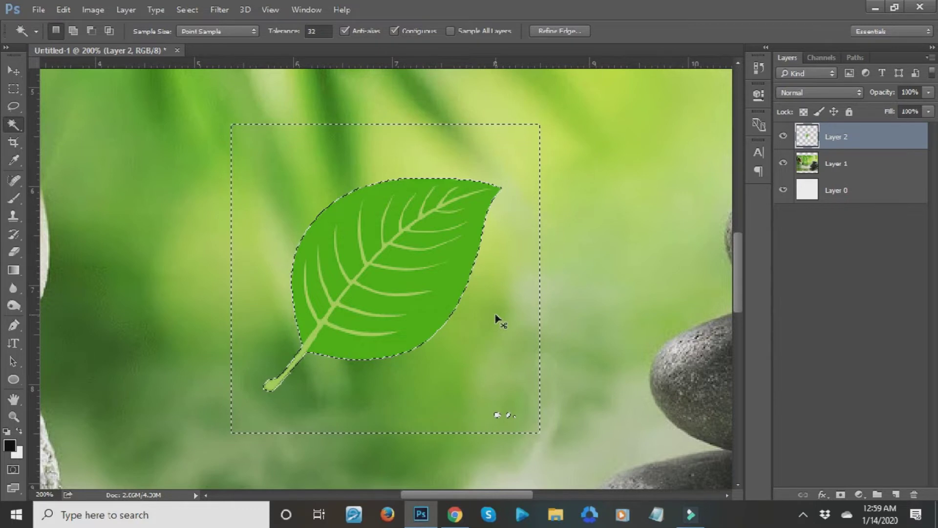
pyautogui.hotkey('ctrl', 'd')
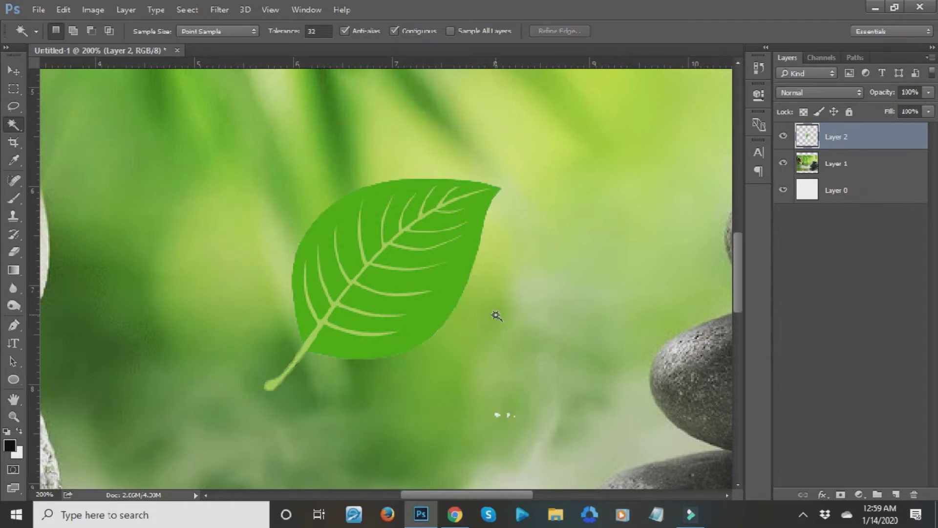
# Move the cut-out leaf straight up onto the white strip above the bamboo photo with the Move tool.
pyautogui.click(15, 71)
pyautogui.moveTo(386, 276)
pyautogui.mouseDown()
pyautogui.moveTo(298, 324)
pyautogui.moveTo(303, 210)
pyautogui.moveTo(377, 275)
pyautogui.mouseUp()
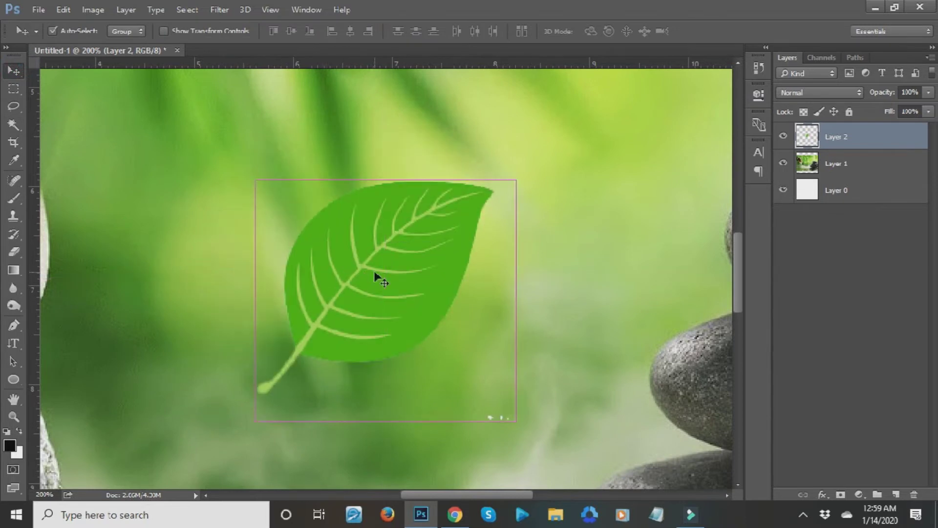
pyautogui.hotkey('ctrl', '-')
pyautogui.hotkey('ctrl', '-')
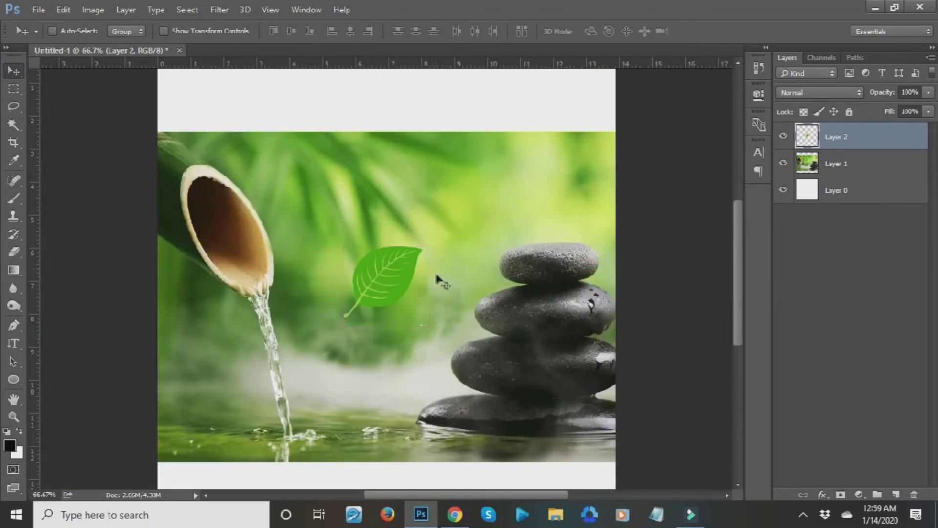
pyautogui.moveTo(398, 283); pyautogui.dragTo(399, 107)
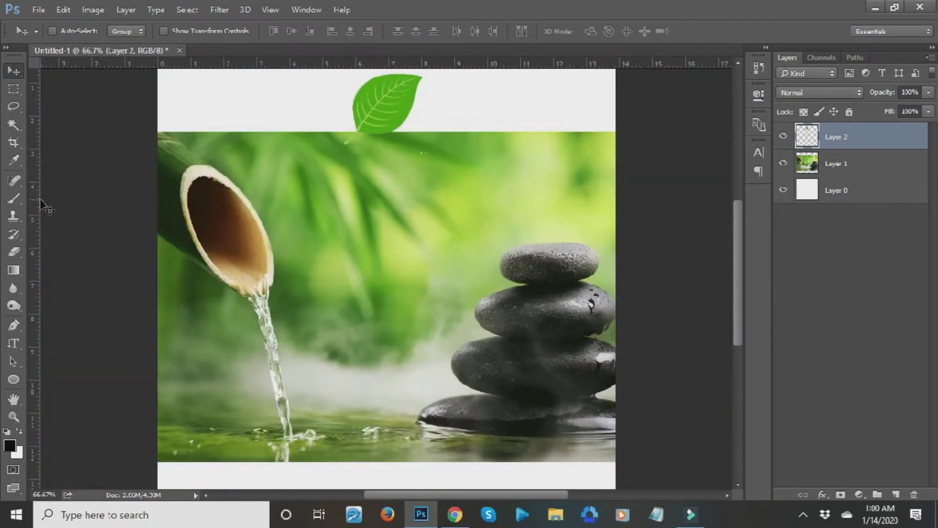
pyautogui.click(14, 142)
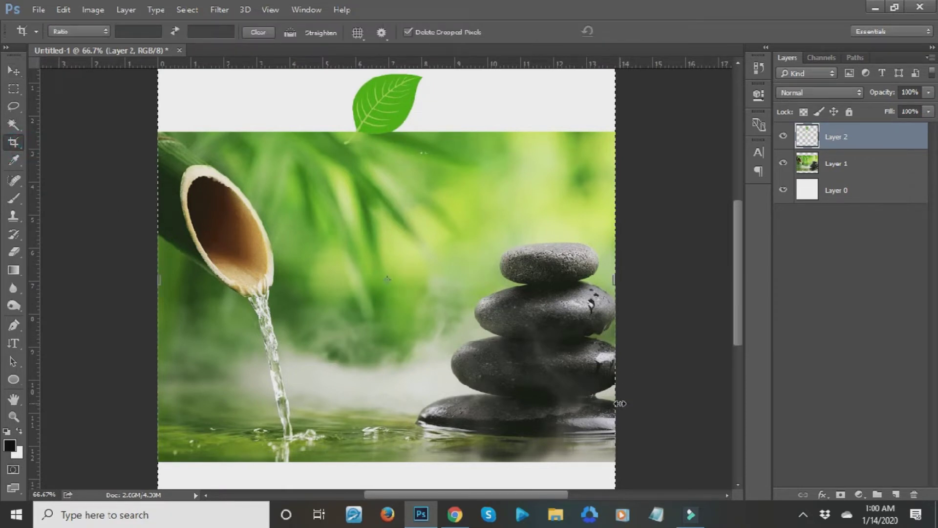
pyautogui.press('XF86MonBrightnessUp')
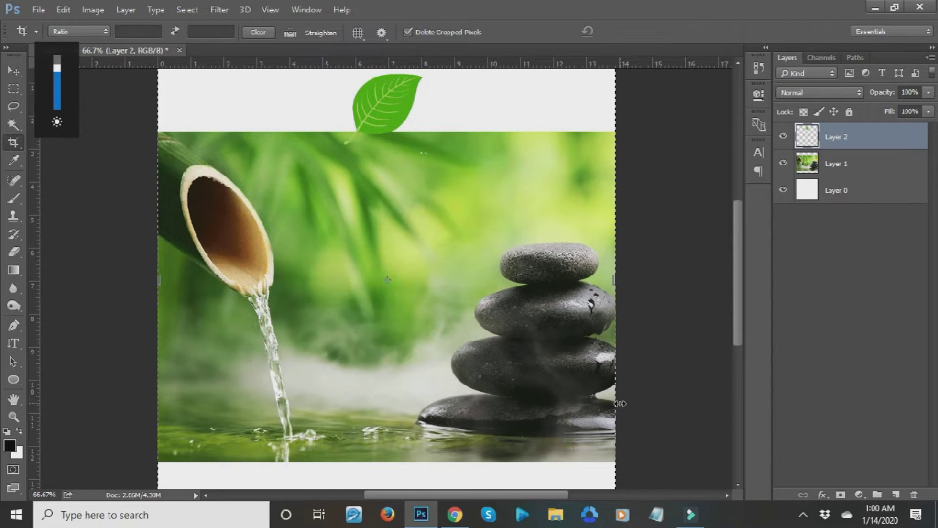
pyautogui.click(682, 354)
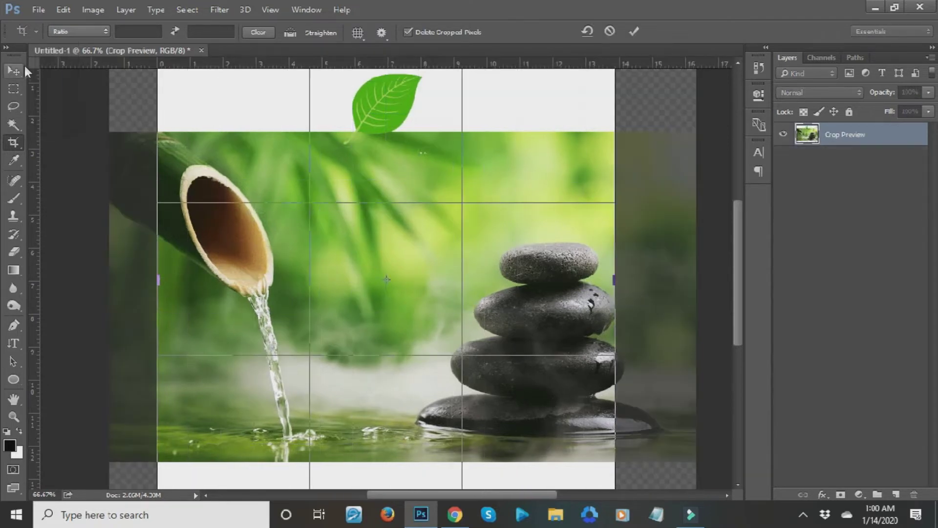
pyautogui.click(14, 72)
pyautogui.click(563, 205)
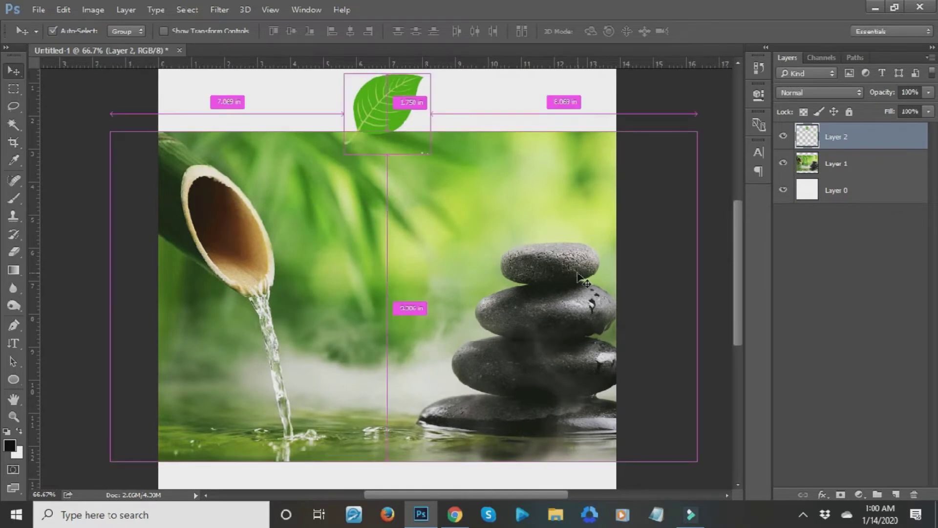
# Crop the canvas to the bamboo photo, cutting off the white strips above and below it, and return to the Move tool.
pyautogui.hotkey('ctrl', '-')
pyautogui.hotkey('ctrl', '-')
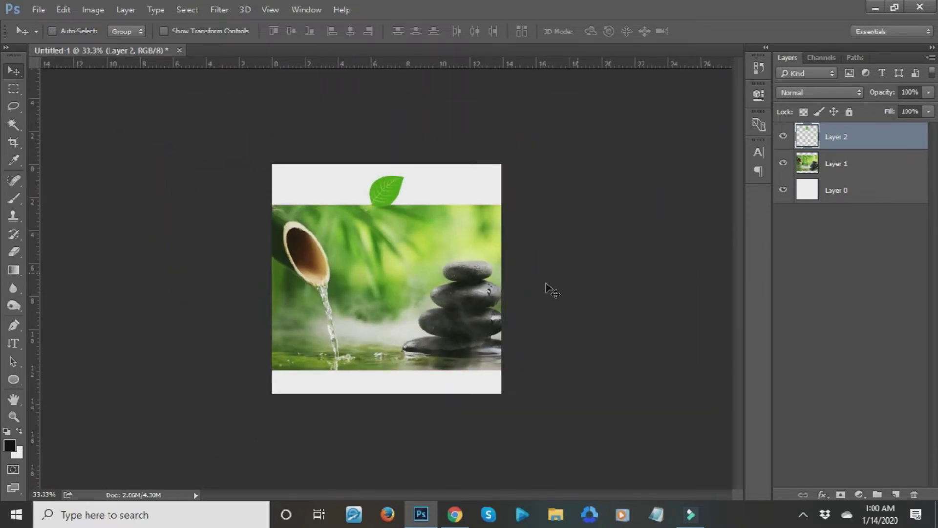
pyautogui.click(19, 141)
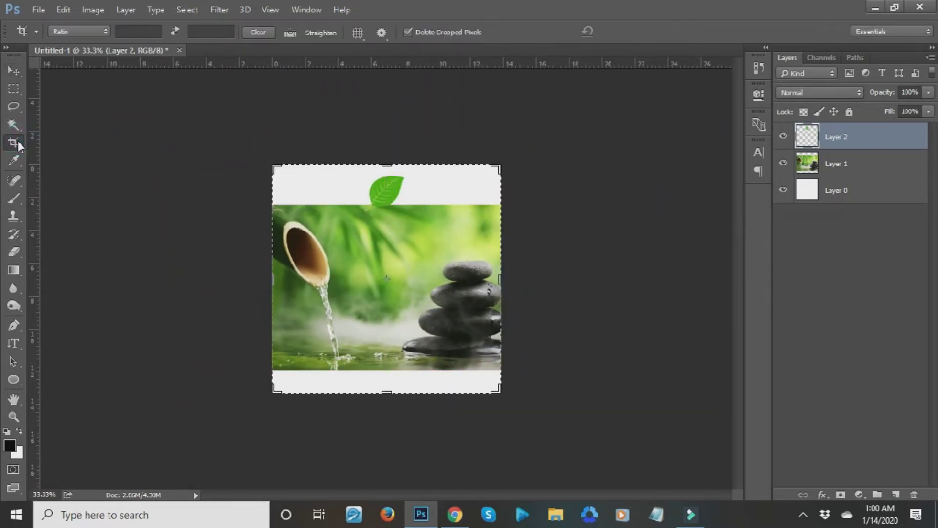
pyautogui.moveTo(497, 390); pyautogui.dragTo(498, 379)
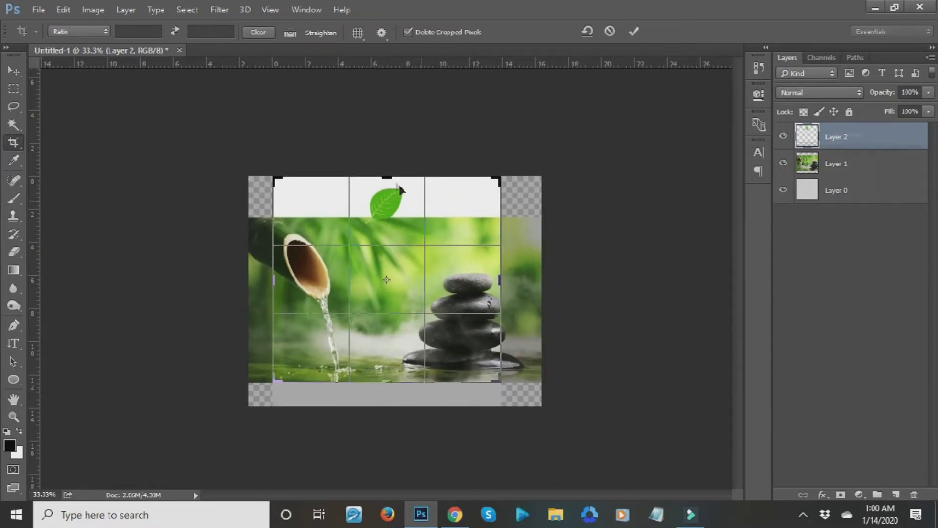
pyautogui.moveTo(392, 175); pyautogui.dragTo(391, 198)
pyautogui.press('Return')
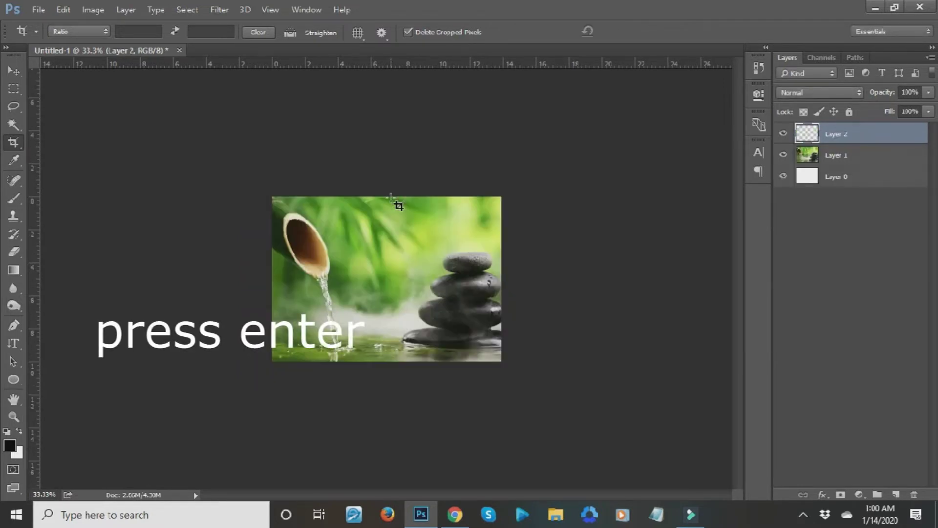
pyautogui.click(15, 72)
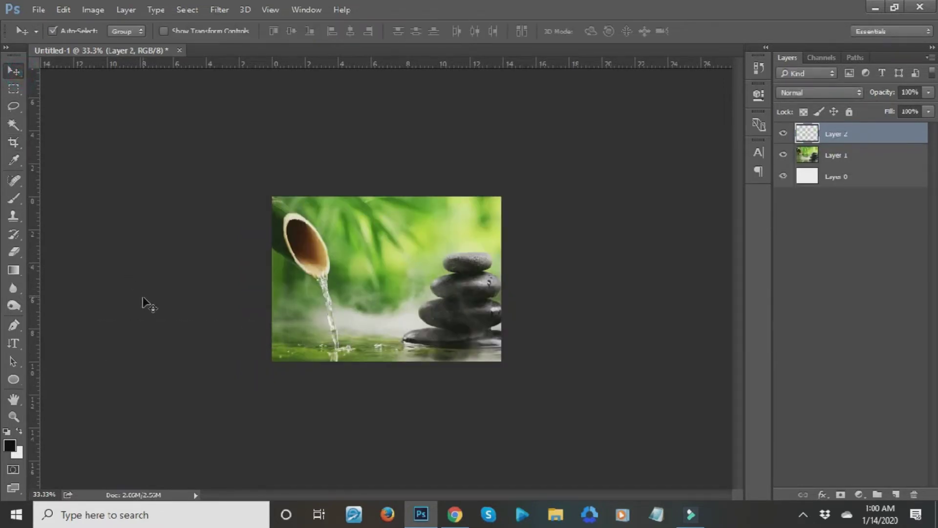
# Sample foreground colors with the Eyedropper from the bamboo, mist and water areas, ending on light green in the blurred background foliage.
pyautogui.hotkey('ctrl', '+')
pyautogui.hotkey('ctrl', '+')
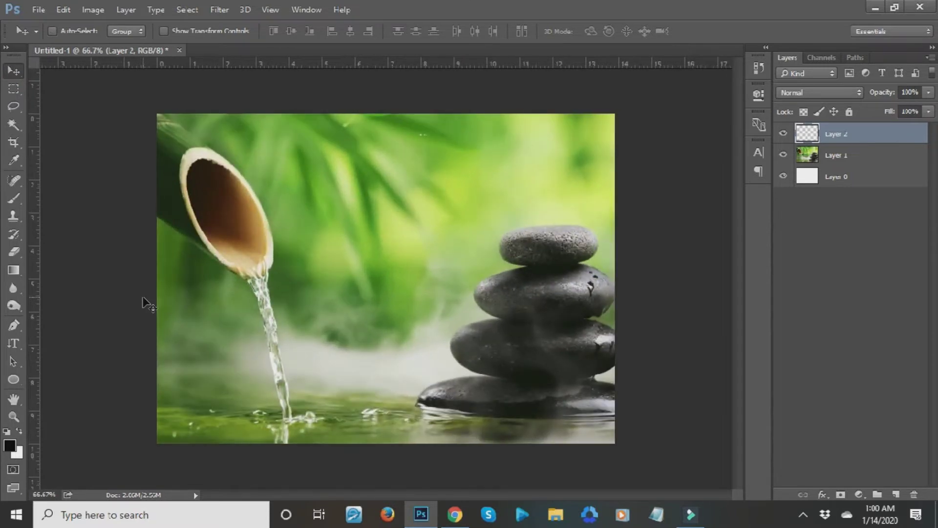
pyautogui.click(16, 160)
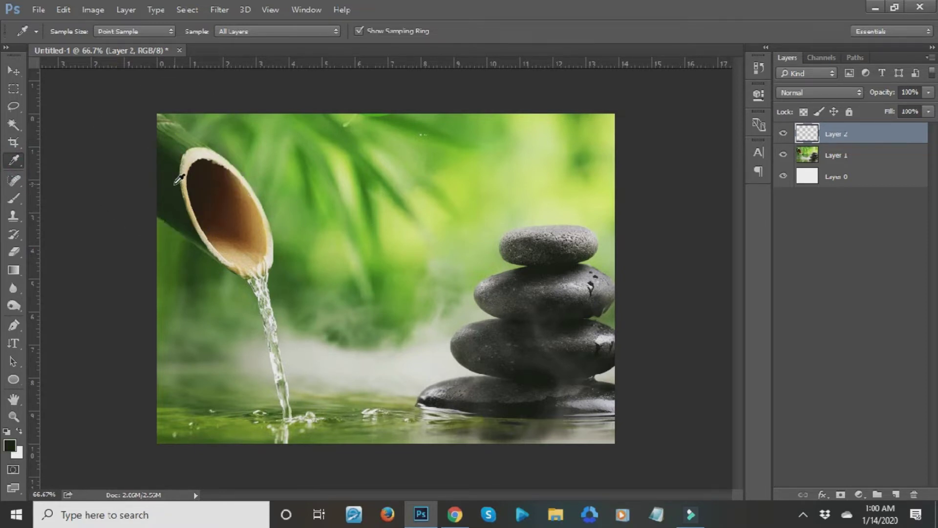
pyautogui.click(178, 149)
pyautogui.click(540, 160)
pyautogui.click(374, 361)
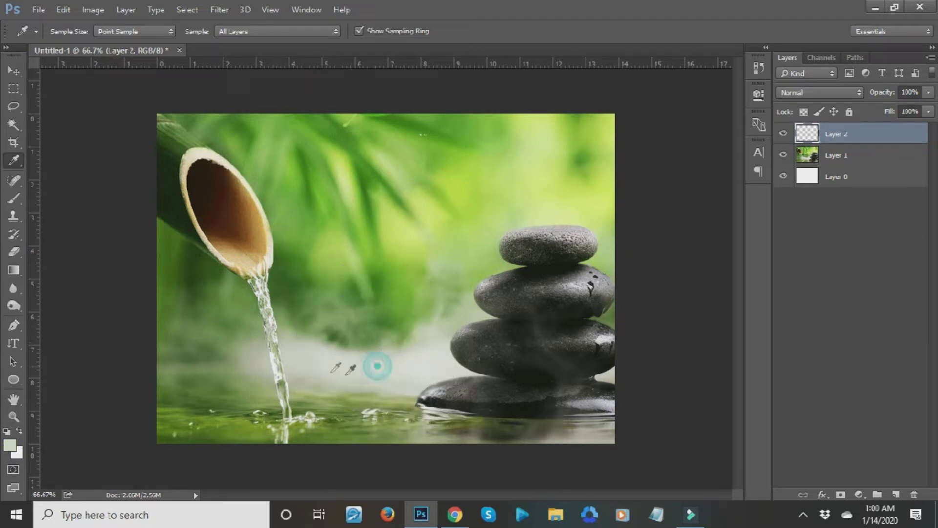
pyautogui.click(239, 381)
pyautogui.click(377, 272)
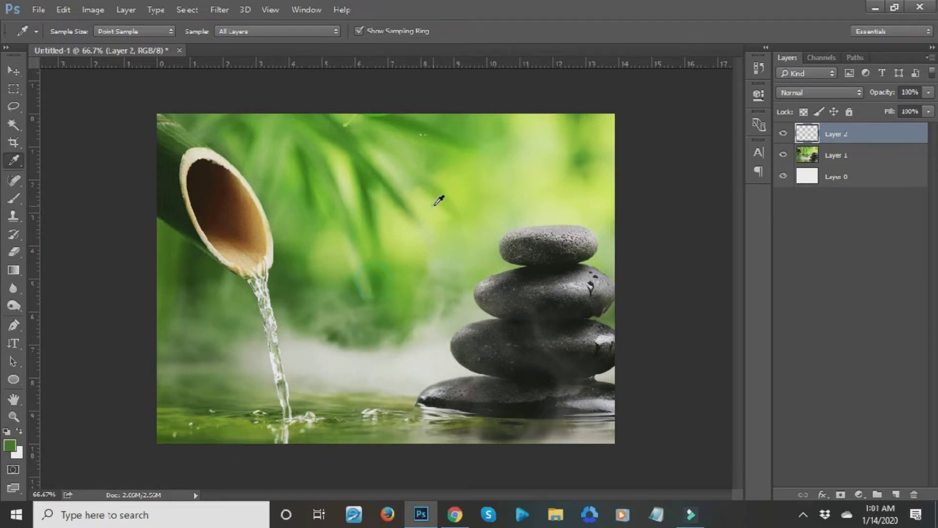
pyautogui.click(518, 149)
pyautogui.click(409, 157)
# Choose the Spot Healing Brush, switch to Chrome and copy the large blonde girl's face image from the "girl with spots" results.
pyautogui.click(14, 181)
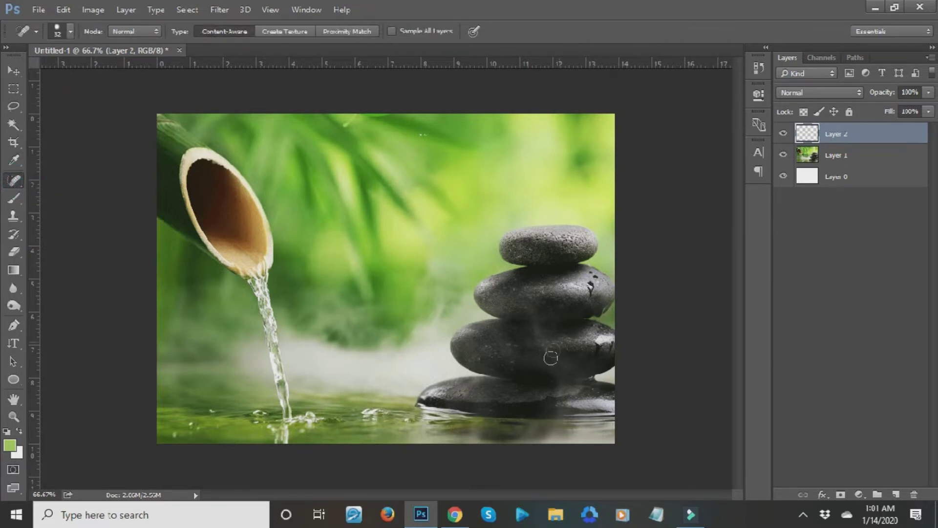
pyautogui.click(455, 514)
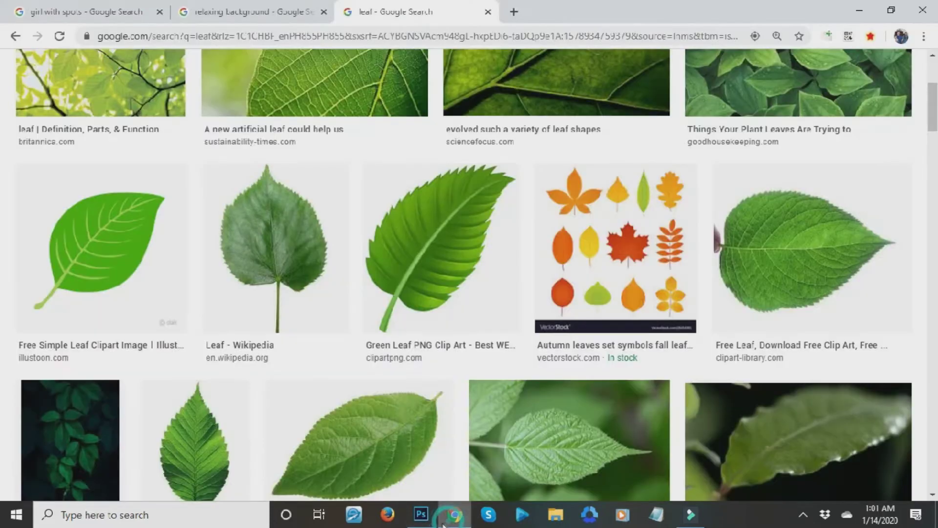
pyautogui.click(116, 6)
pyautogui.rightClick(738, 211)
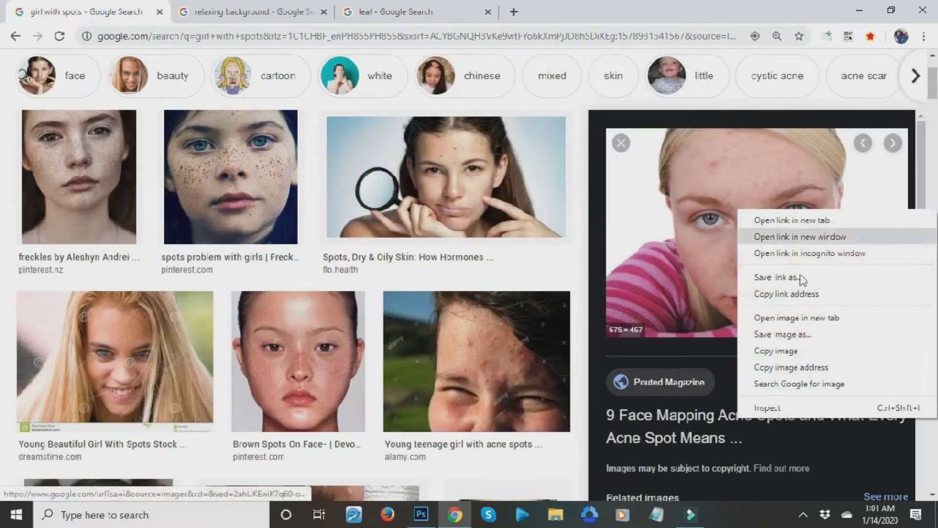
pyautogui.click(793, 350)
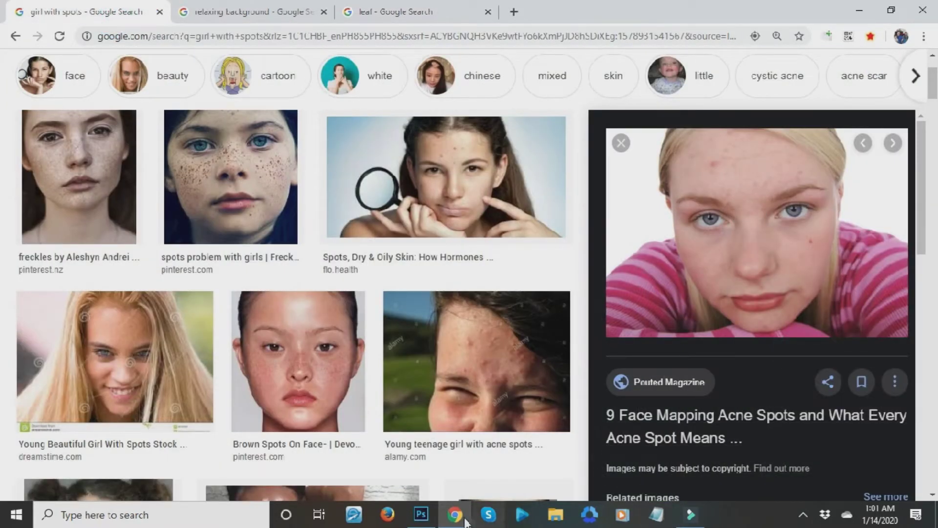
# Switch to Photoshop and paste the copied face image onto the bamboo document.
pyautogui.click(420, 514)
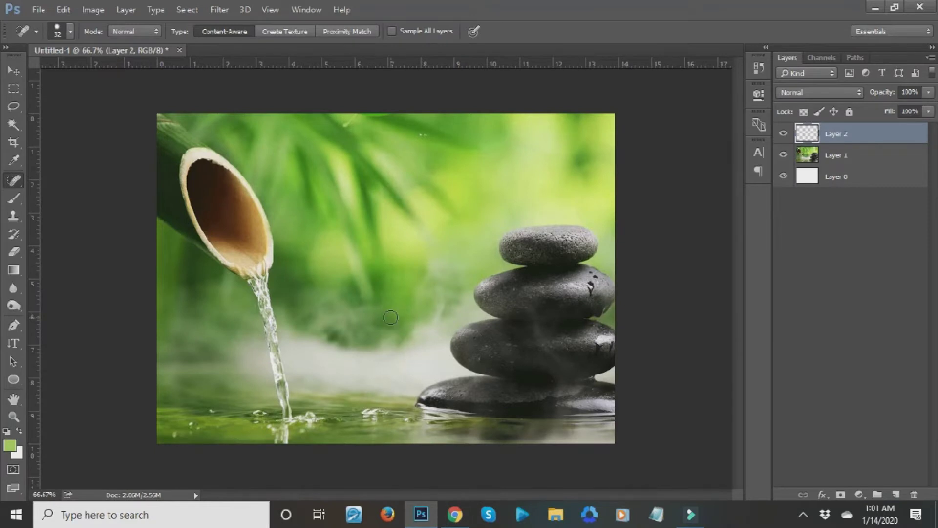
pyautogui.hotkey('ctrl', 'v')
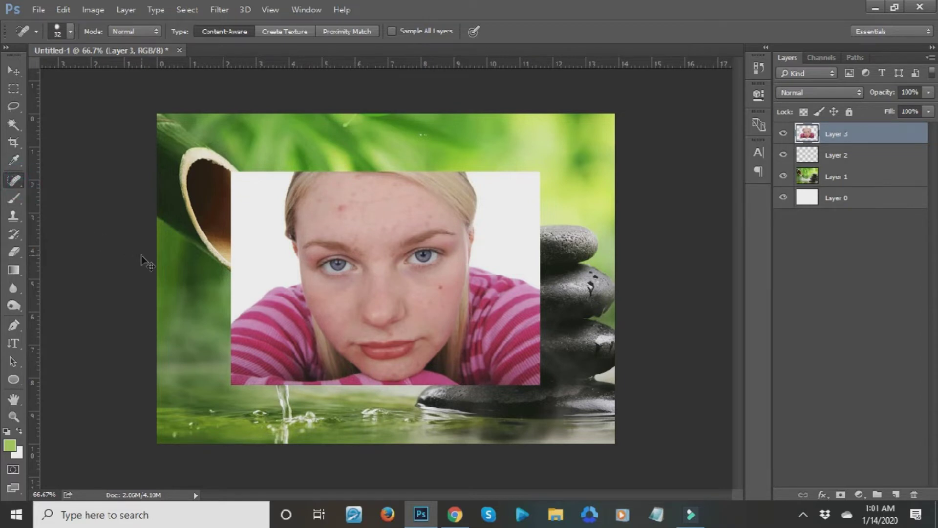
# Heal the red spots on the girl's forehead and the dark spot on her cheek with the Spot Healing Brush, finishing on the Move tool.
pyautogui.hotkey('ctrl', '+')
pyautogui.hotkey('ctrl', '+')
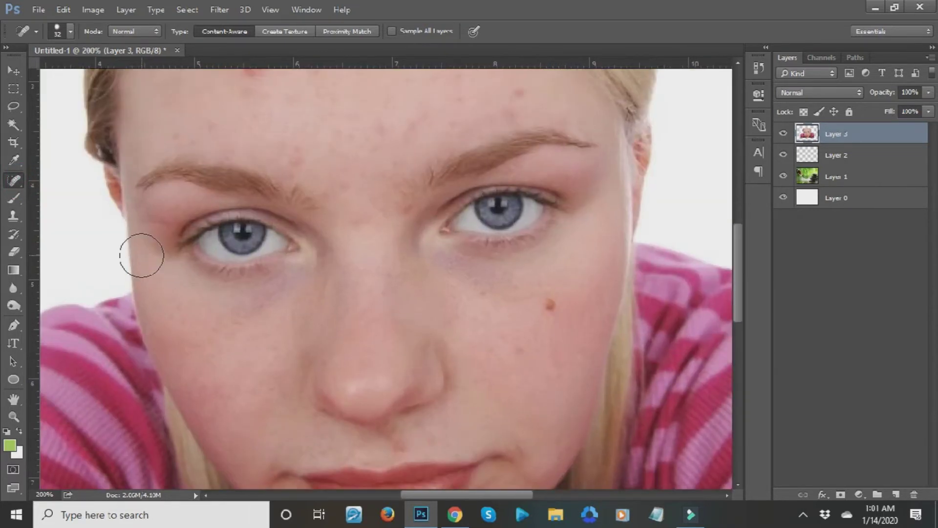
pyautogui.click(14, 401)
pyautogui.moveTo(392, 223); pyautogui.dragTo(386, 323)
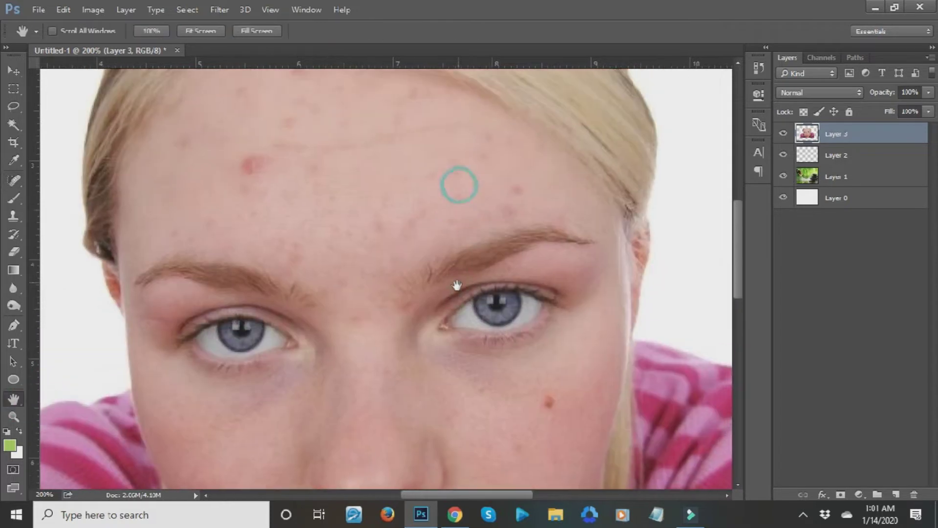
pyautogui.click(14, 71)
pyautogui.click(14, 180)
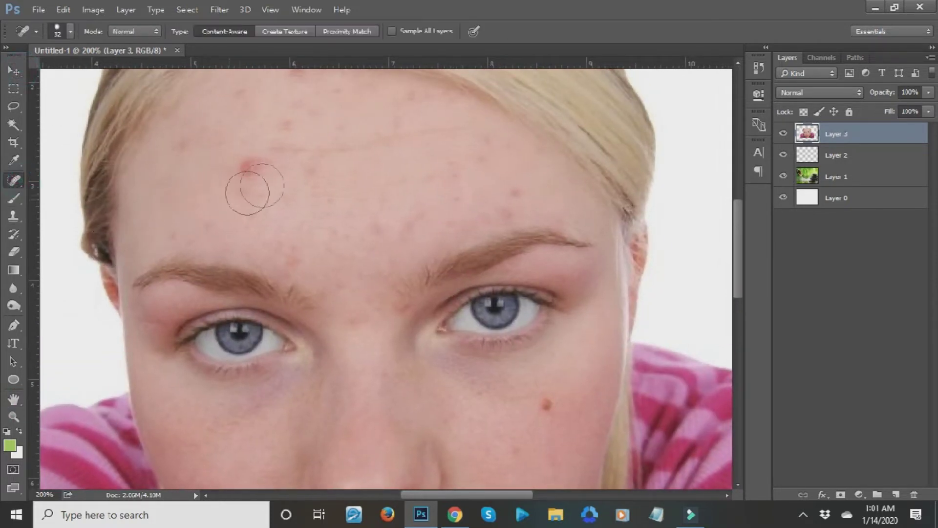
pyautogui.click(250, 168)
pyautogui.click(286, 129)
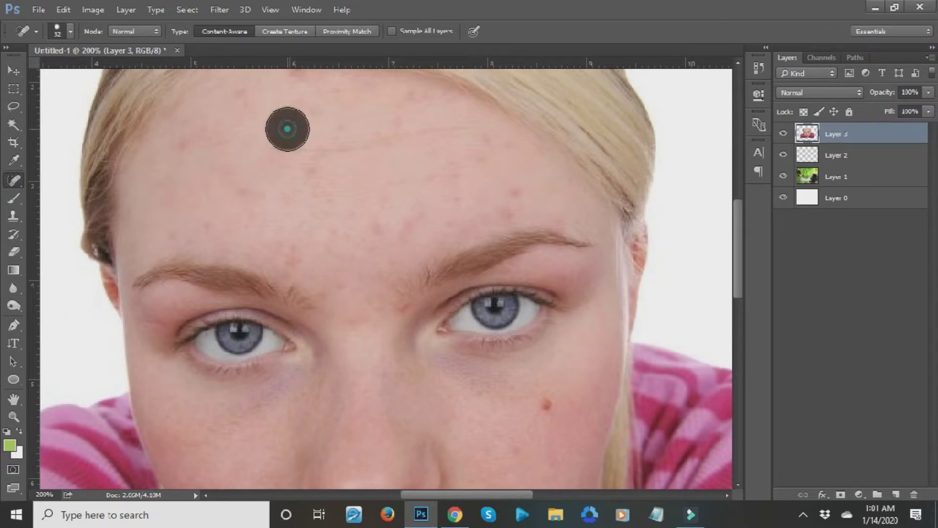
pyautogui.click(276, 143)
pyautogui.click(507, 188)
pyautogui.click(551, 404)
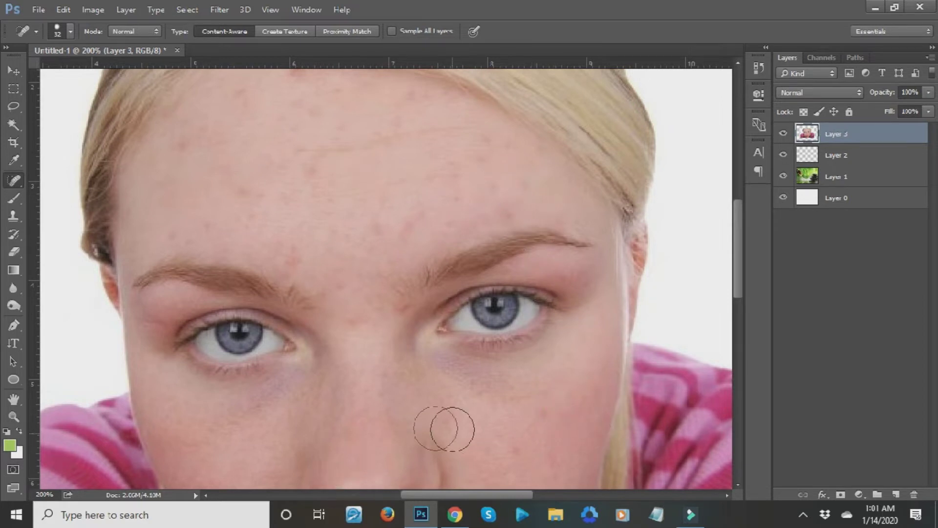
pyautogui.click(304, 248)
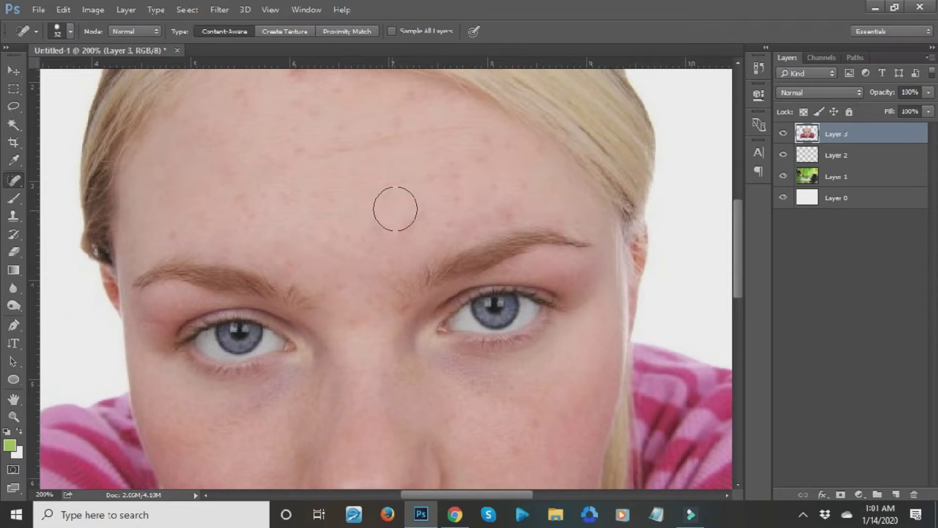
pyautogui.click(379, 226)
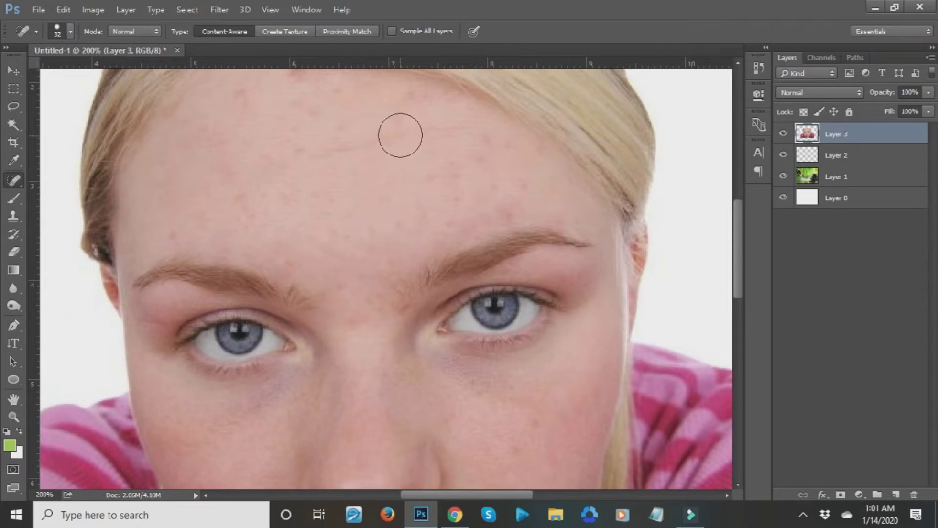
pyautogui.click(12, 71)
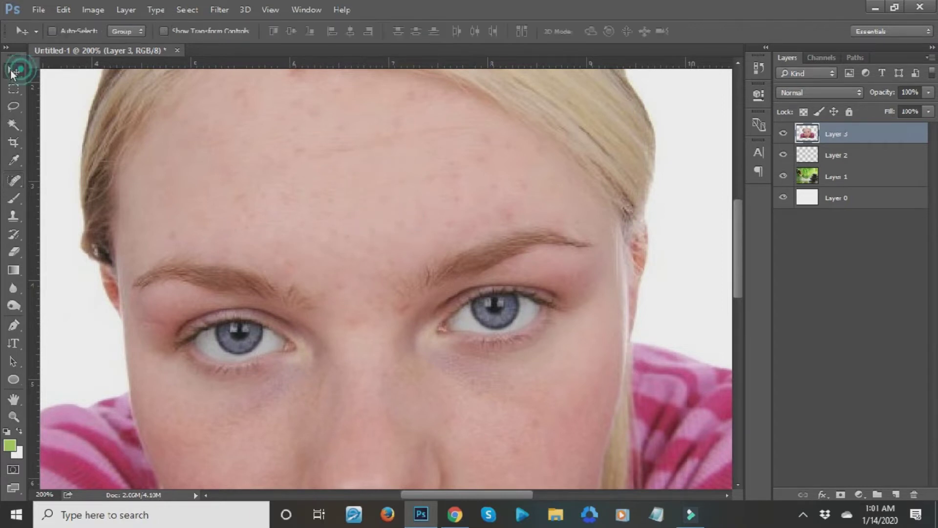
# Choose the Brush tool, look through the brush presets and pick the soft round one with 39 px size and 0% hardness.
pyautogui.click(16, 198)
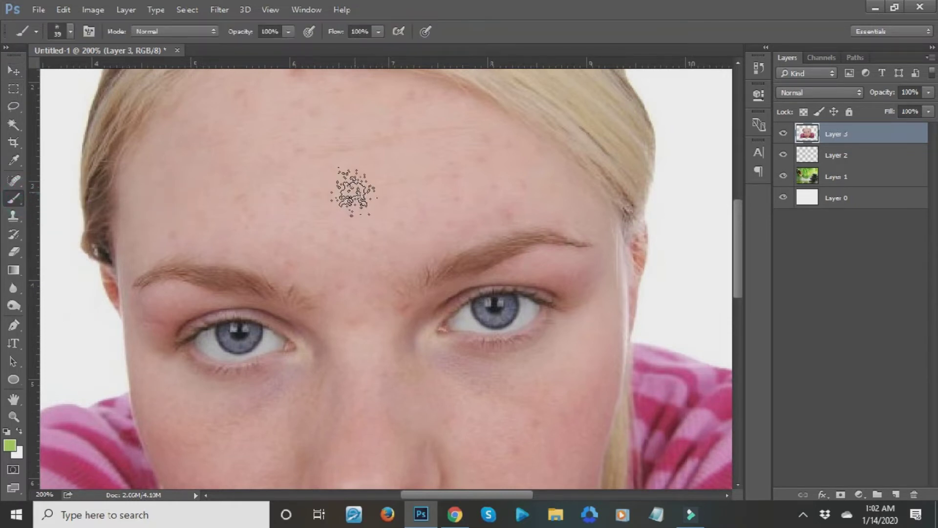
pyautogui.rightClick(358, 190)
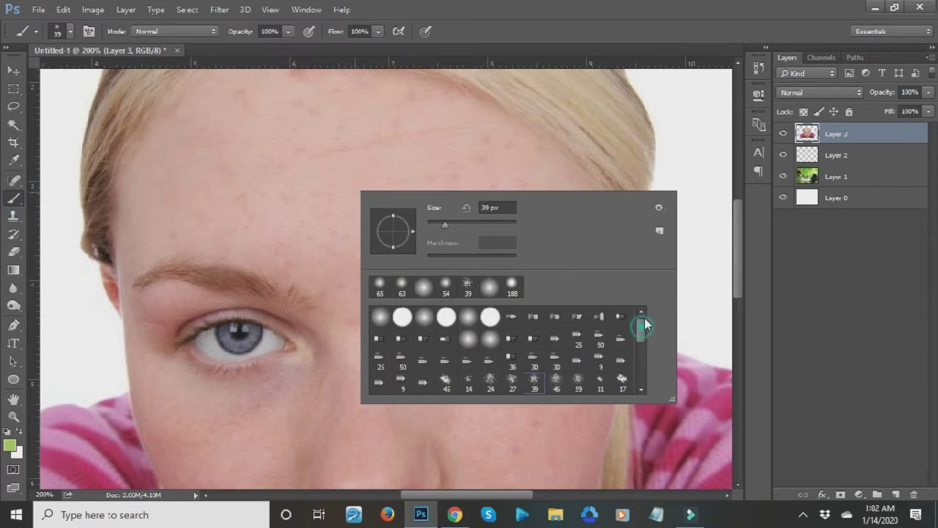
pyautogui.scroll(-3, 644, 336)
pyautogui.scroll(3, 643, 336)
pyautogui.moveTo(638, 332); pyautogui.dragTo(644, 383)
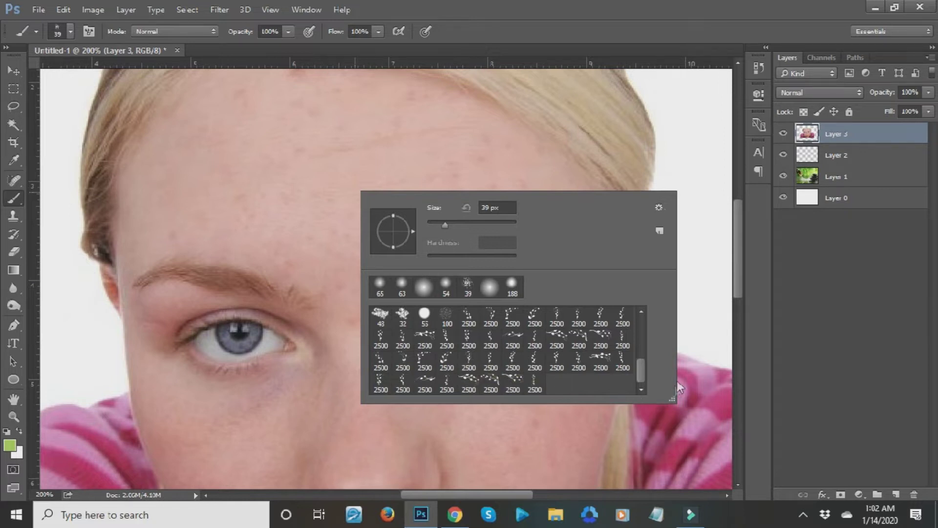
pyautogui.moveTo(638, 367); pyautogui.dragTo(637, 331)
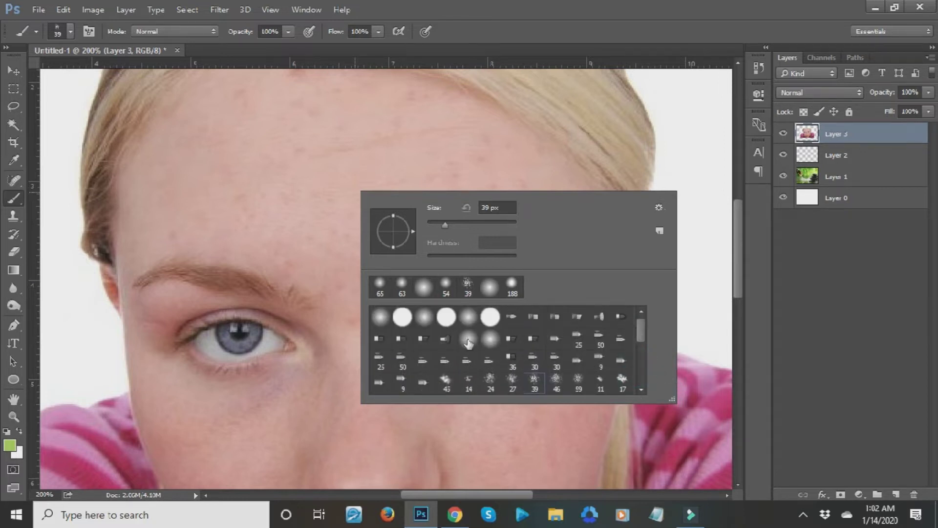
pyautogui.click(468, 340)
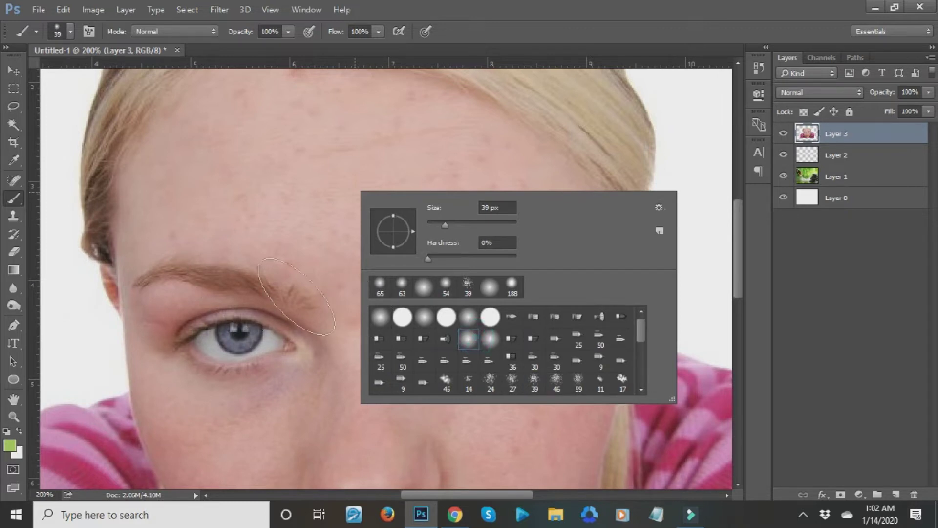
pyautogui.click(424, 287)
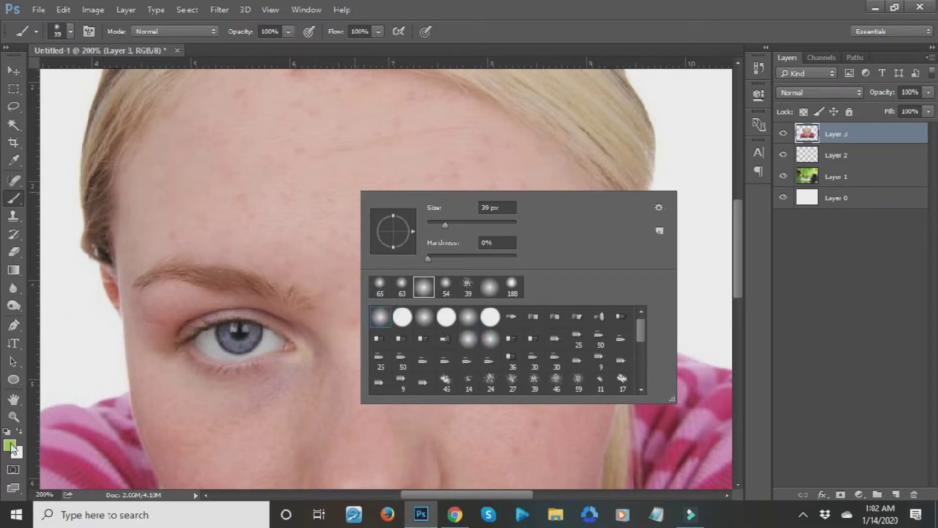
# Paint a light green patch across the forehead directly on the face photo layer and undo it.
pyautogui.moveTo(164, 212)
pyautogui.mouseDown()
pyautogui.moveTo(338, 136)
pyautogui.moveTo(218, 204)
pyautogui.moveTo(399, 163)
pyautogui.moveTo(413, 172)
pyautogui.moveTo(405, 202)
pyautogui.moveTo(324, 208)
pyautogui.moveTo(314, 169)
pyautogui.mouseUp()
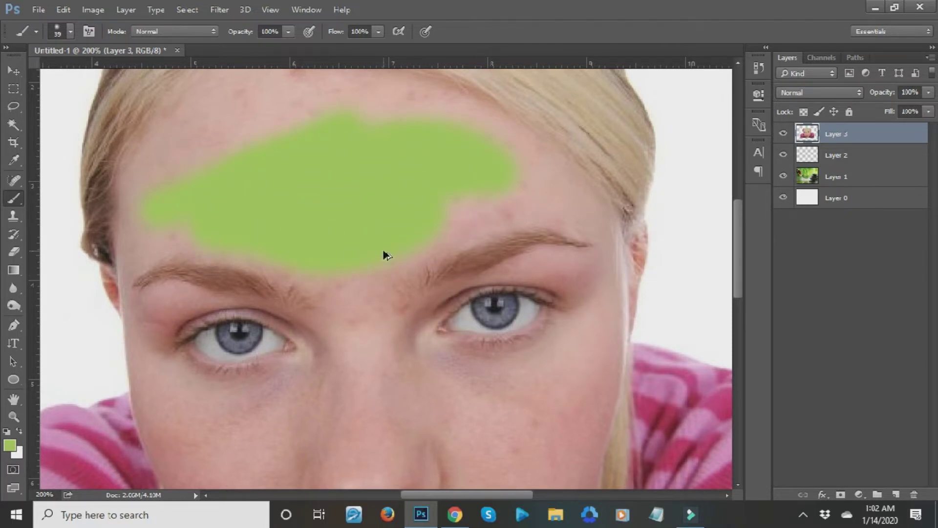
pyautogui.hotkey('ctrl', 'z')
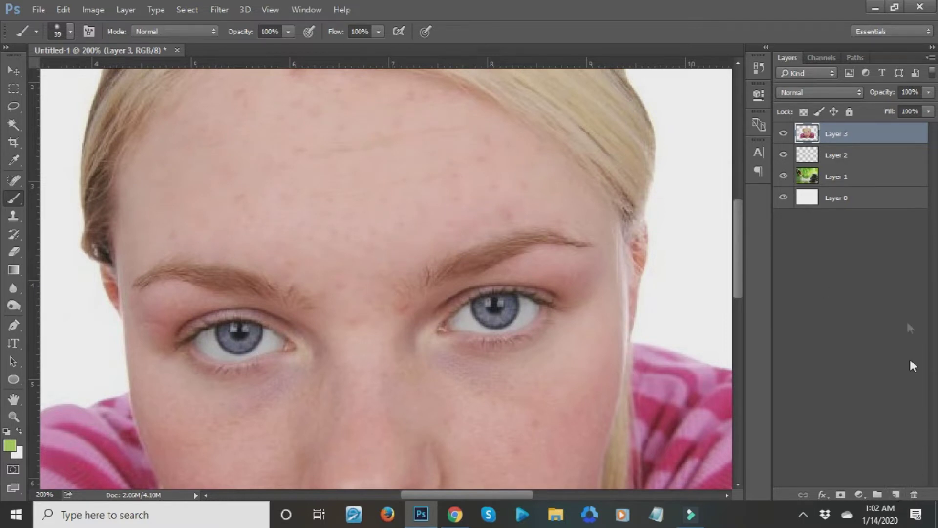
# Add a new layer above the face photo and paint light green across the forehead on it.
pyautogui.click(895, 495)
pyautogui.moveTo(174, 210)
pyautogui.mouseDown()
pyautogui.moveTo(333, 211)
pyautogui.moveTo(239, 177)
pyautogui.moveTo(396, 128)
pyautogui.moveTo(309, 175)
pyautogui.moveTo(333, 200)
pyautogui.moveTo(310, 179)
pyautogui.moveTo(323, 175)
pyautogui.moveTo(263, 174)
pyautogui.mouseUp()
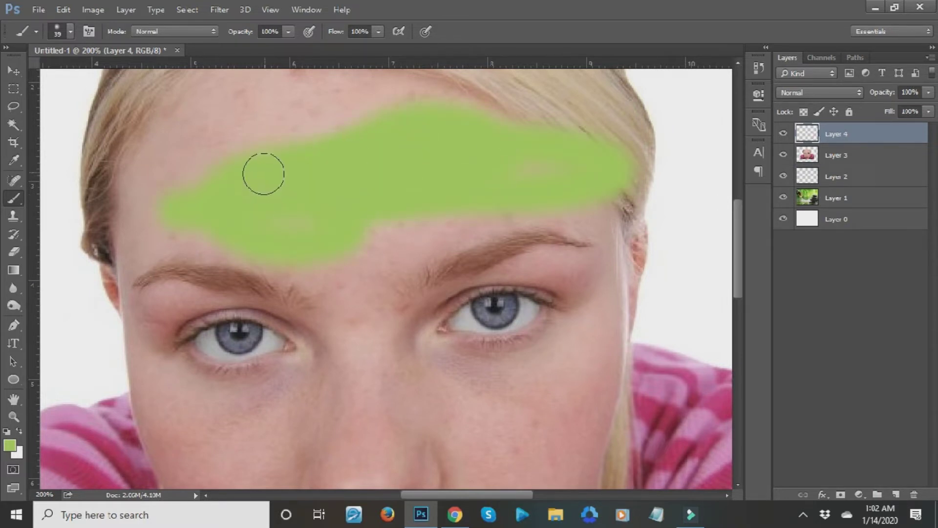
# Set the foreground color to cyan, hex 05d1e6.
pyautogui.click(10, 445)
pyautogui.click(523, 377)
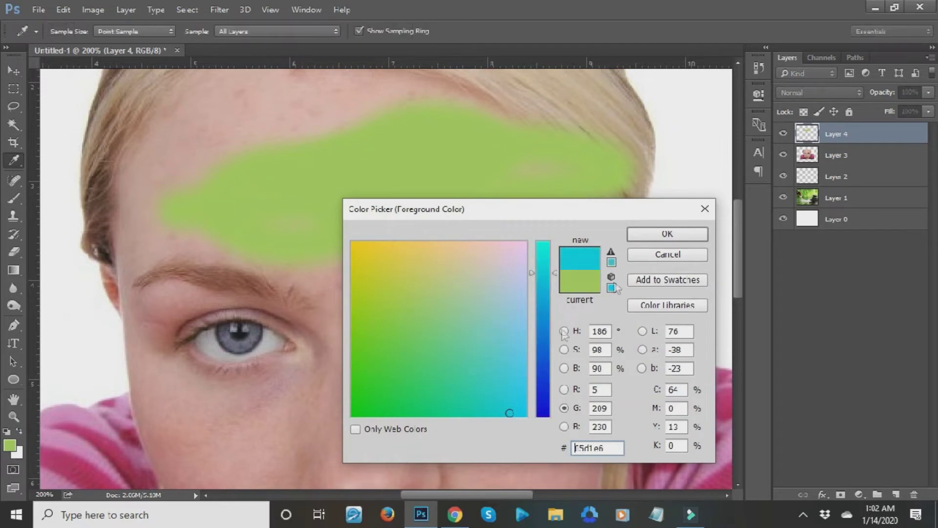
pyautogui.click(666, 236)
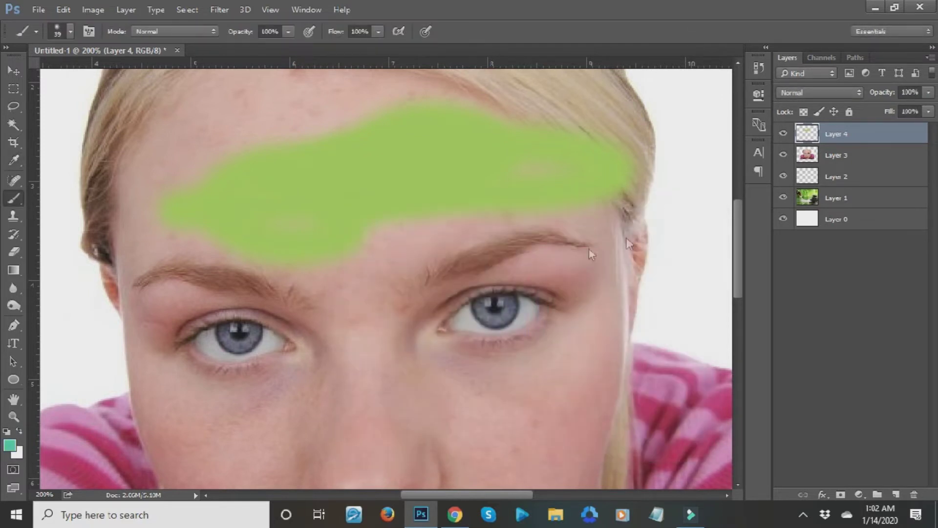
# Pick the 17 px splattered brush preset and paint cyan strokes over the eyes and the bridge of the nose.
pyautogui.rightClick(435, 273)
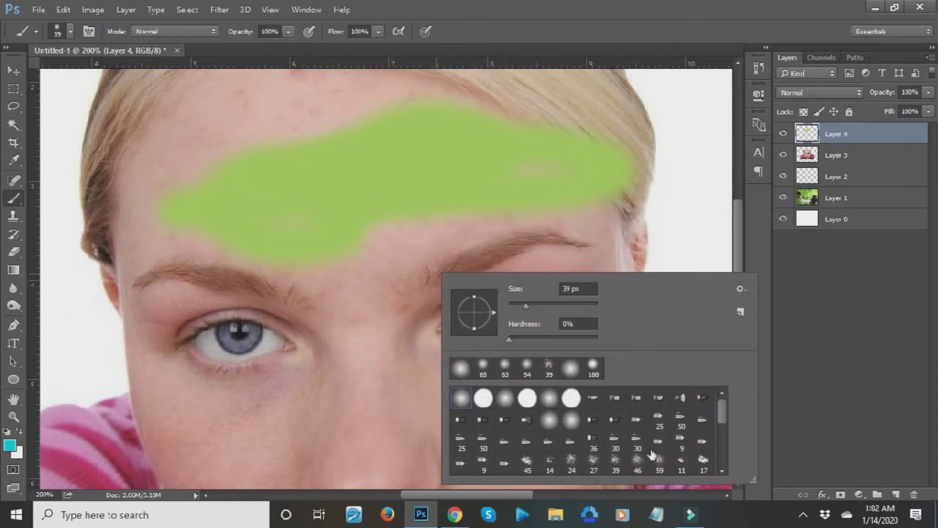
pyautogui.click(703, 459)
pyautogui.moveTo(240, 322)
pyautogui.mouseDown()
pyautogui.moveTo(420, 291)
pyautogui.moveTo(314, 301)
pyautogui.moveTo(431, 277)
pyautogui.moveTo(460, 246)
pyautogui.moveTo(373, 271)
pyautogui.moveTo(490, 257)
pyautogui.moveTo(490, 241)
pyautogui.moveTo(449, 319)
pyautogui.moveTo(473, 286)
pyautogui.moveTo(461, 285)
pyautogui.moveTo(497, 305)
pyautogui.mouseUp()
pyautogui.moveTo(433, 272)
pyautogui.mouseDown()
pyautogui.moveTo(424, 250)
pyautogui.moveTo(389, 262)
pyautogui.mouseUp()
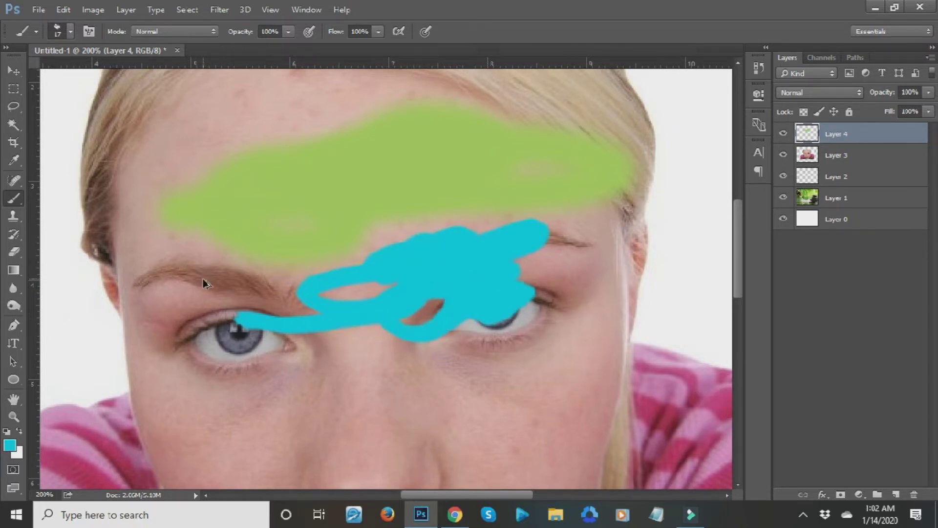
# Undo the cyan and green brush strokes while keeping the new empty layer.
pyautogui.hotkey('ctrl', 'alt', 'z')
pyautogui.hotkey('ctrl', 'alt', 'z')
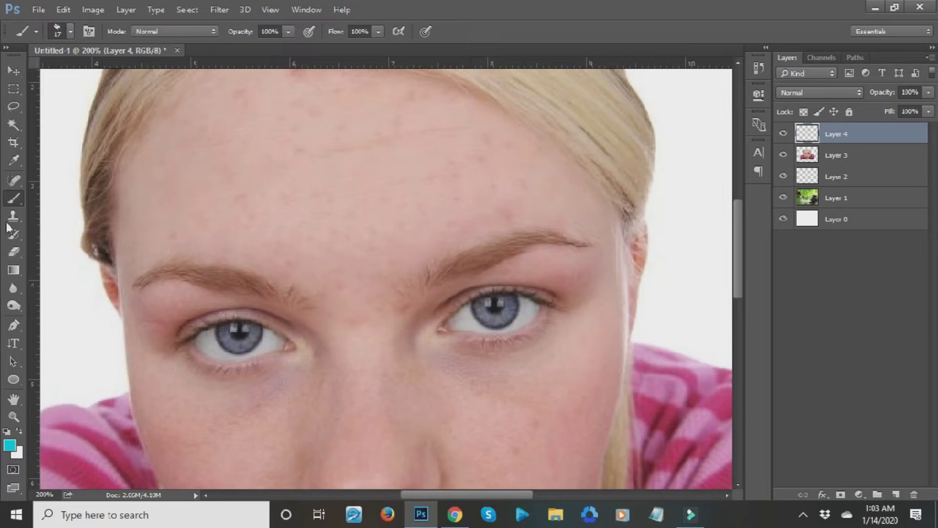
# Choose the Clone Stamp tool, make the face photo on Layer 3 active and set the brush size to 86 px.
pyautogui.click(13, 216)
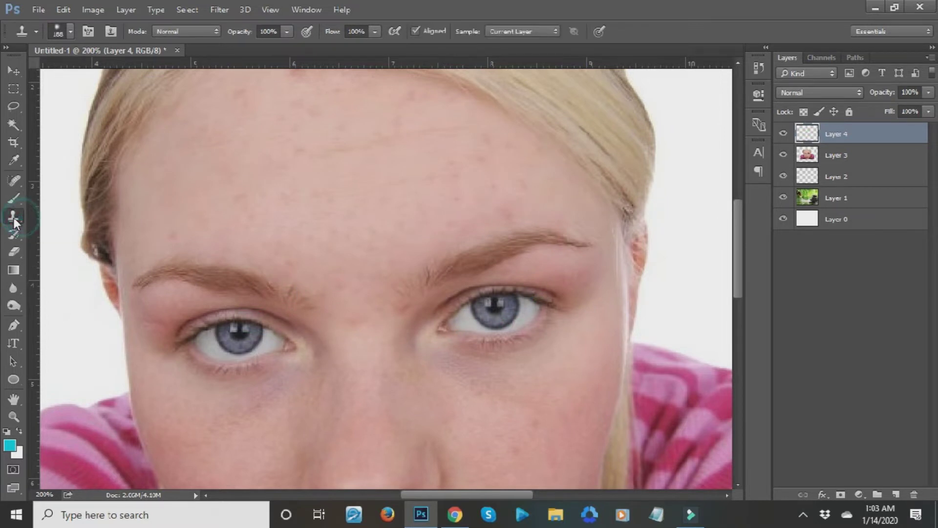
pyautogui.click(868, 153)
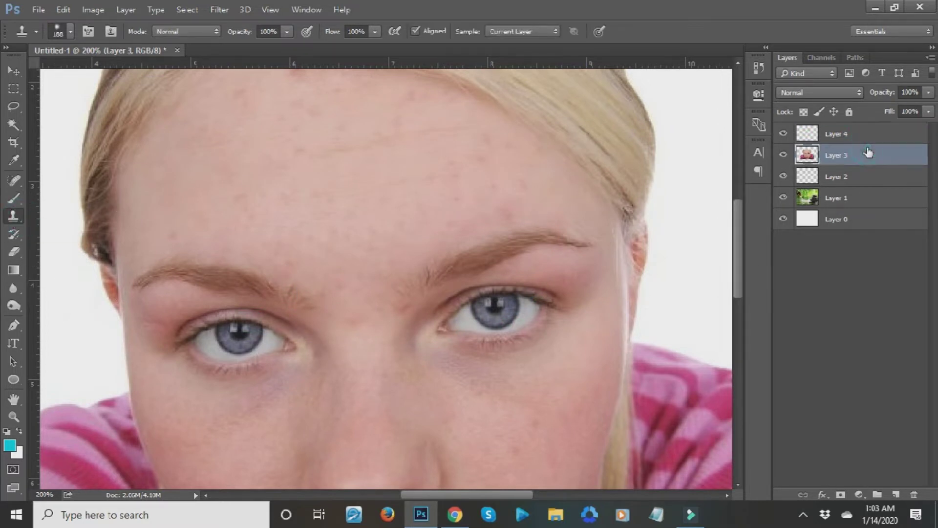
pyautogui.rightClick(528, 293)
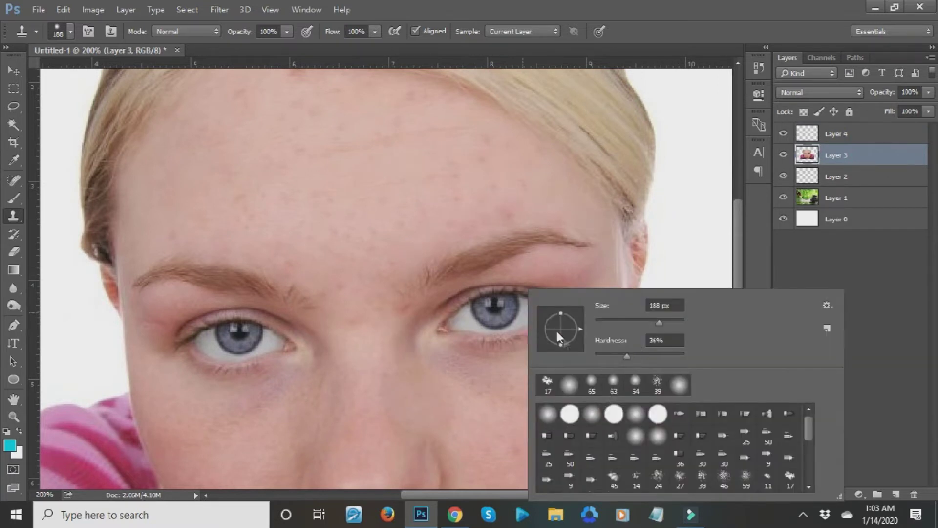
pyautogui.click(636, 320)
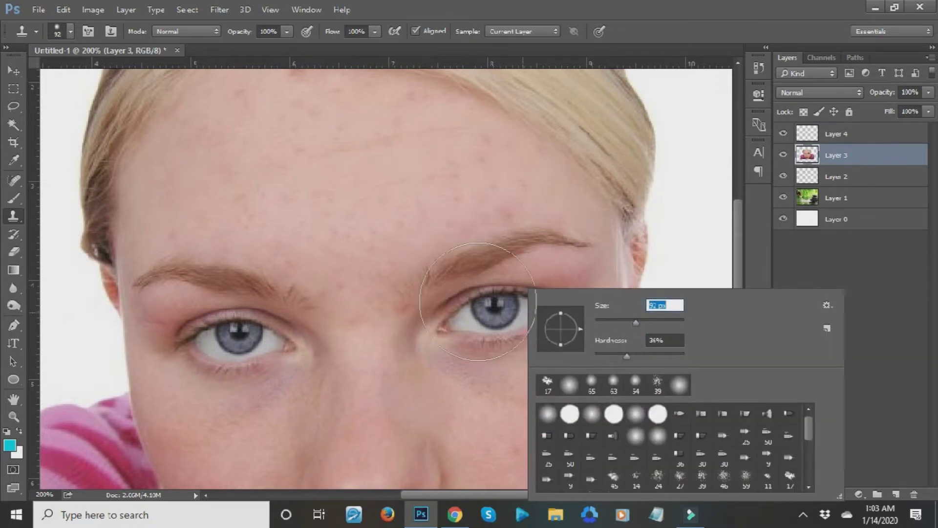
pyautogui.press('Return')
pyautogui.rightClick(479, 300)
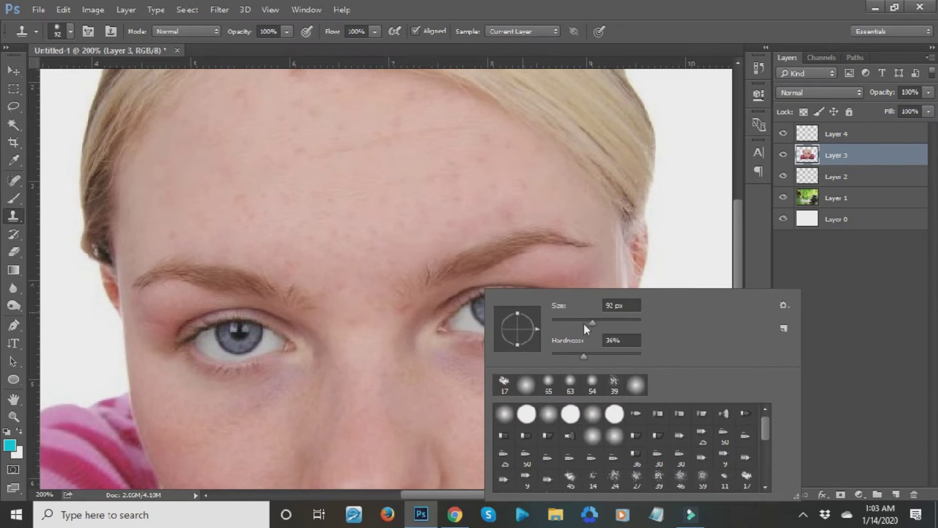
pyautogui.click(584, 322)
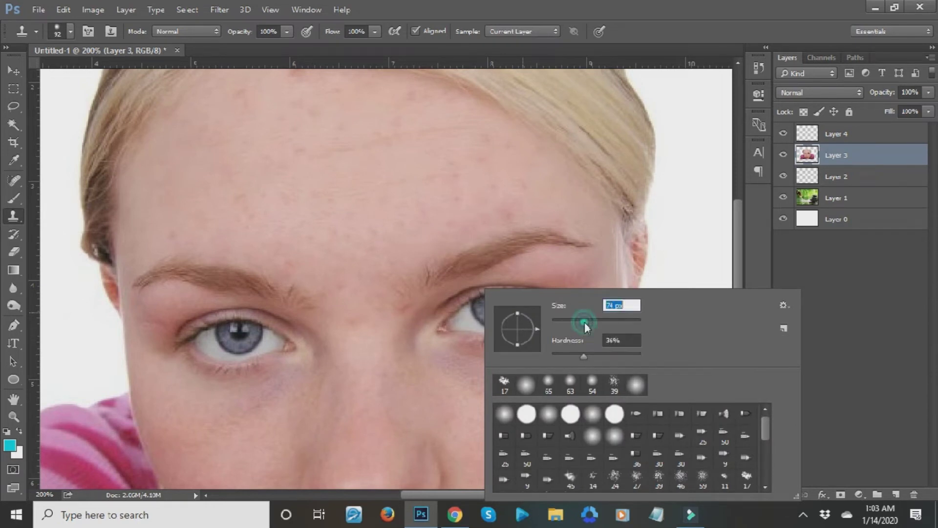
pyautogui.moveTo(582, 327); pyautogui.dragTo(588, 325)
pyautogui.click(479, 315)
pyautogui.click(491, 213)
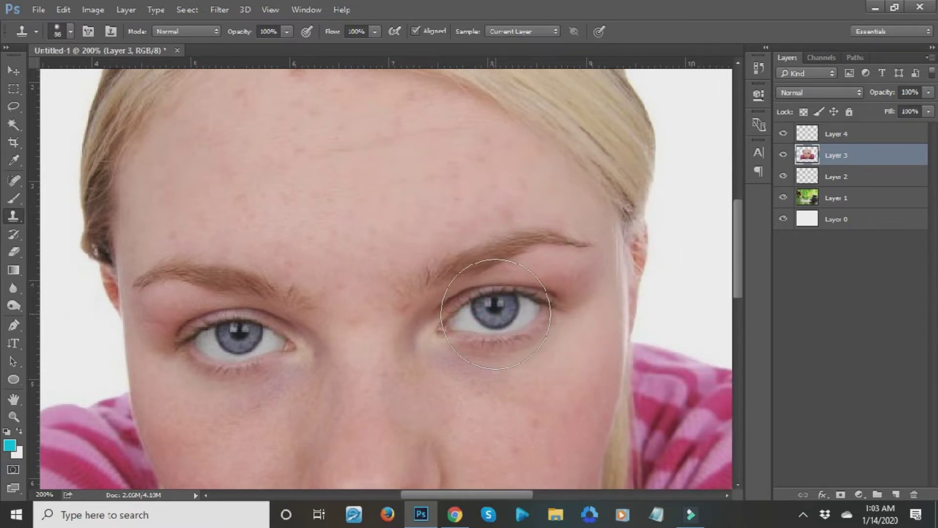
# Enlarge the Clone Stamp brush to 123 px and sample the eye on the right side of the photo as the clone source.
pyautogui.rightClick(500, 289)
pyautogui.moveTo(596, 320); pyautogui.dragTo(612, 319)
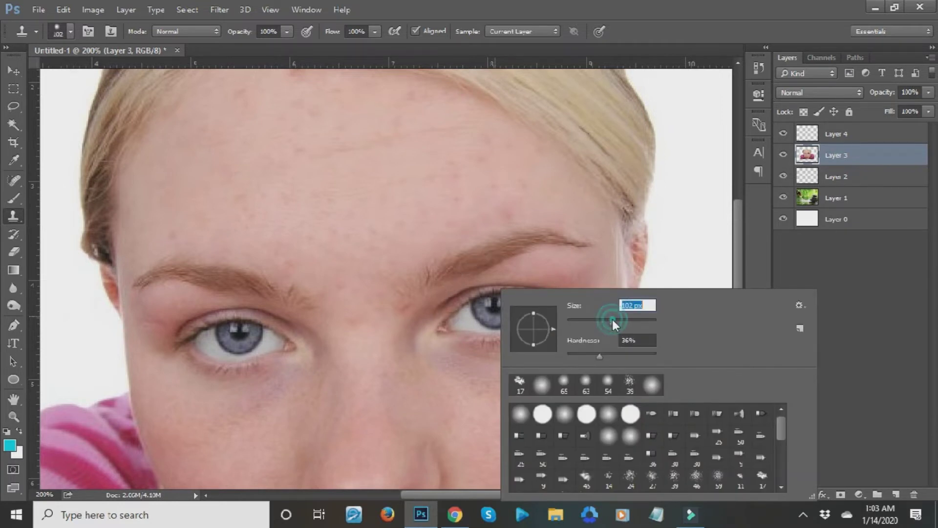
pyautogui.click(617, 322)
pyautogui.click(491, 293)
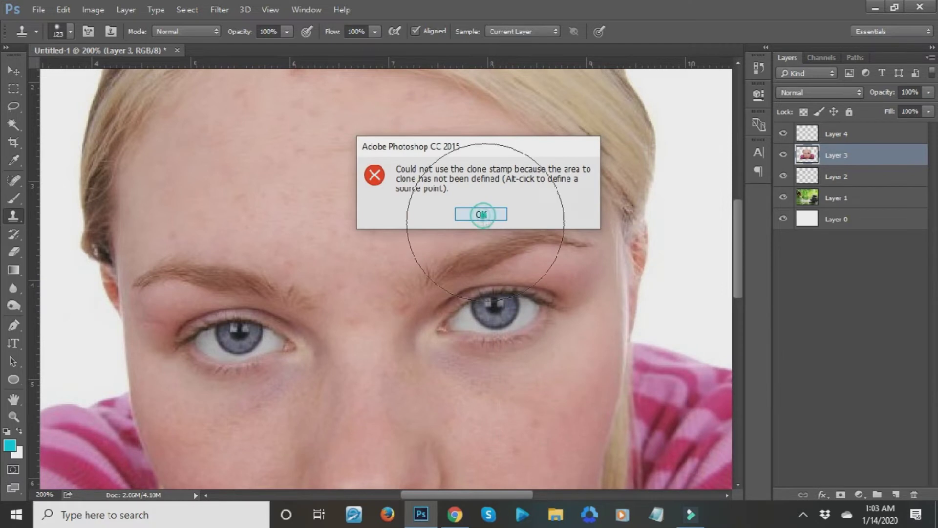
pyautogui.click(486, 215)
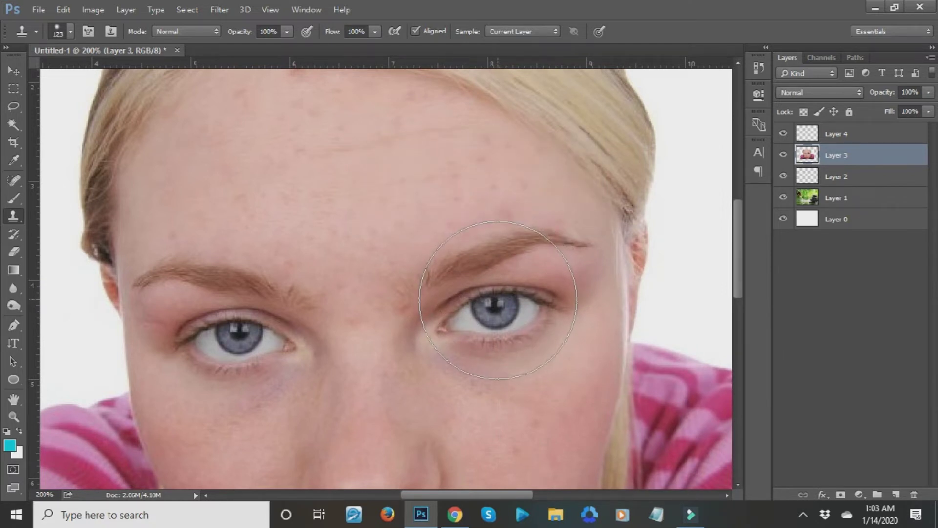
pyautogui.keyDown('alt'); pyautogui.click(499, 299); pyautogui.keyUp('alt')
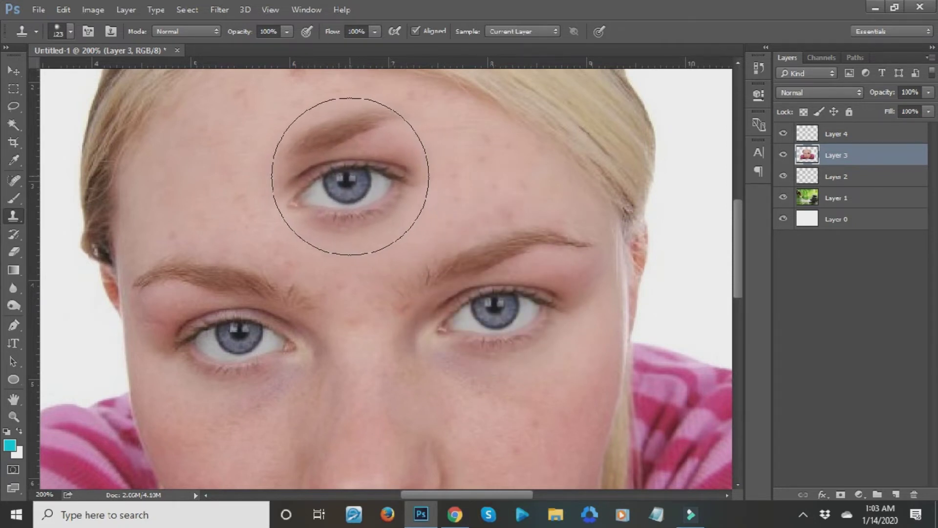
# Stamp the sampled eye onto the middle of the forehead, then try cloning over the nose and undo the nose strokes.
pyautogui.click(350, 176)
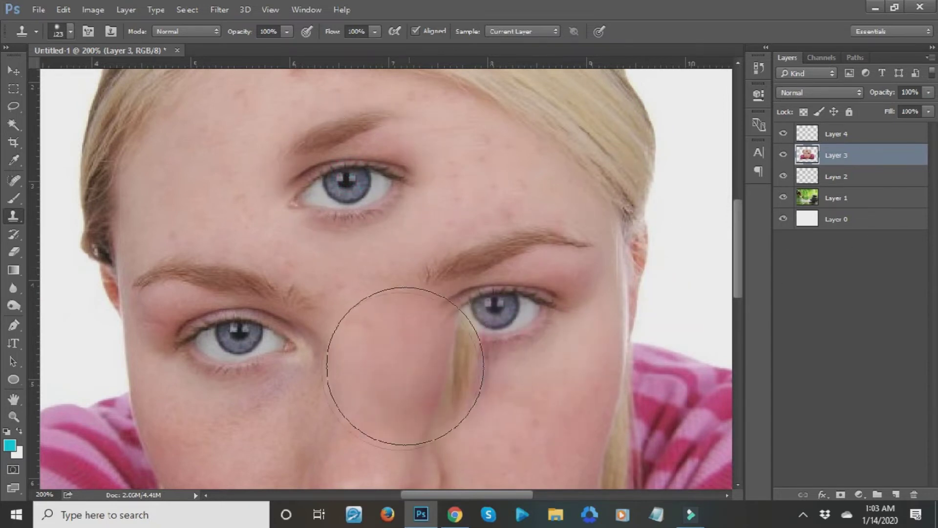
pyautogui.moveTo(386, 384); pyautogui.dragTo(395, 200)
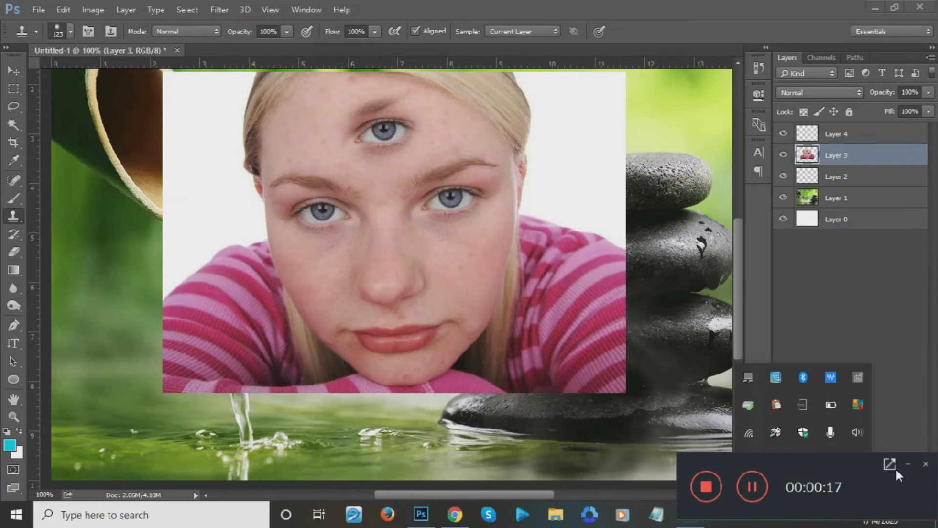
pyautogui.click(383, 270)
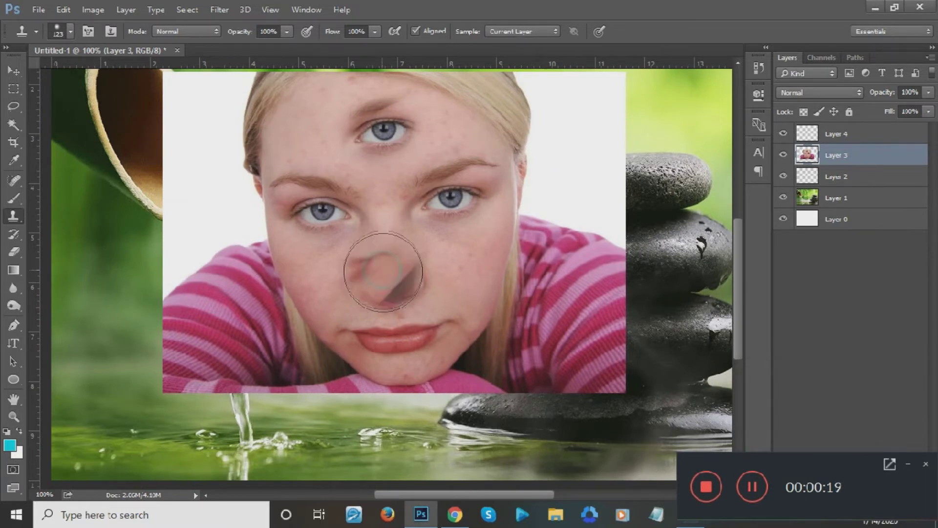
pyautogui.moveTo(386, 268); pyautogui.dragTo(388, 314)
pyautogui.hotkey('ctrl', 'alt', 'z')
pyautogui.hotkey('ctrl', 'alt', 'z')
pyautogui.hotkey('ctrl', 'alt', 'z')
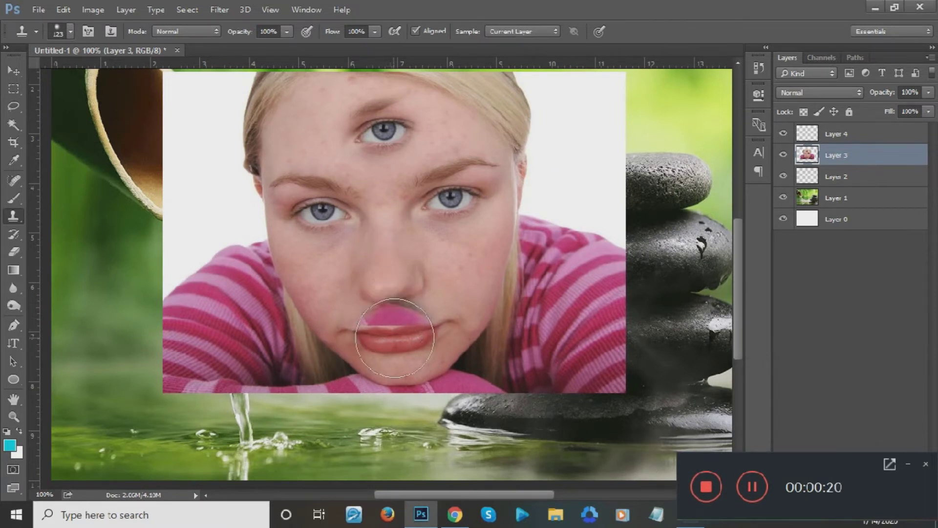
# Sample the mouth as the clone source and stamp copies of the lips onto both cheeks.
pyautogui.keyDown('alt'); pyautogui.click(394, 330); pyautogui.keyUp('alt')
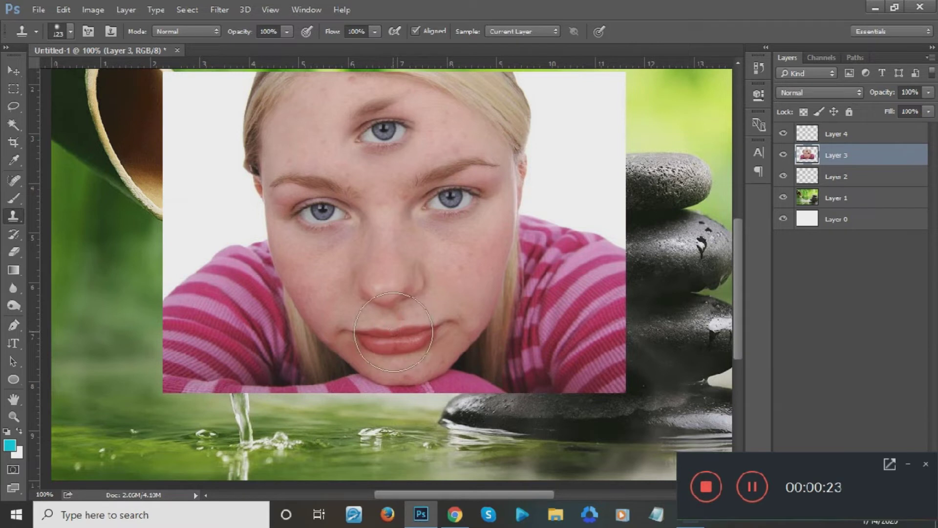
pyautogui.moveTo(432, 267); pyautogui.dragTo(457, 260)
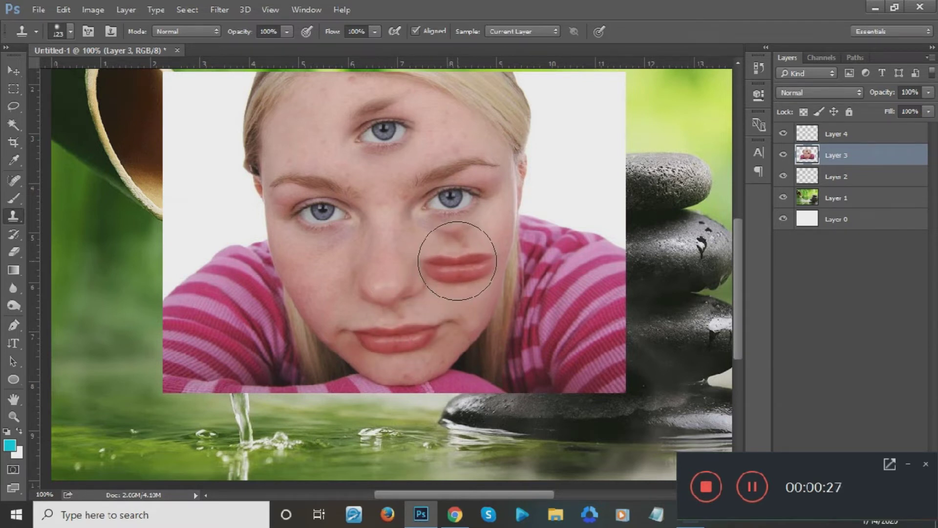
pyautogui.keyDown('alt'); pyautogui.click(398, 332); pyautogui.keyUp('alt')
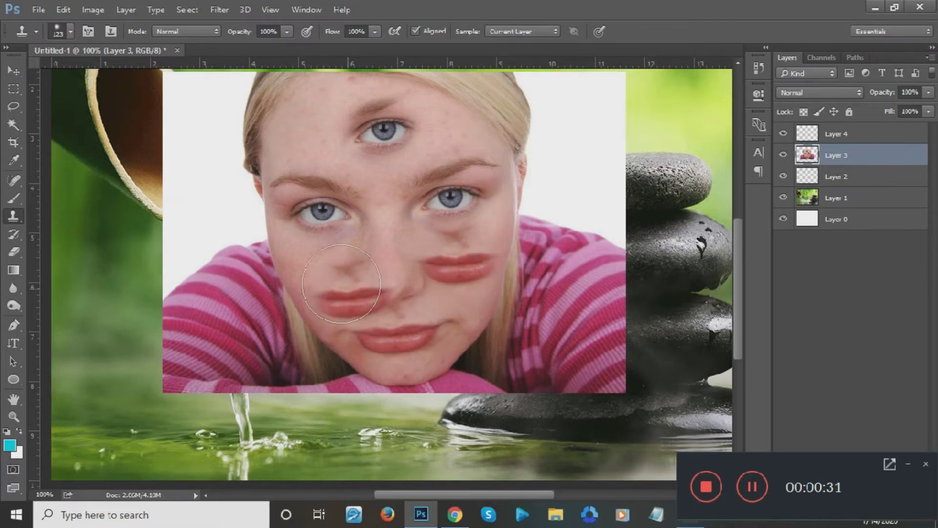
pyautogui.click(325, 269)
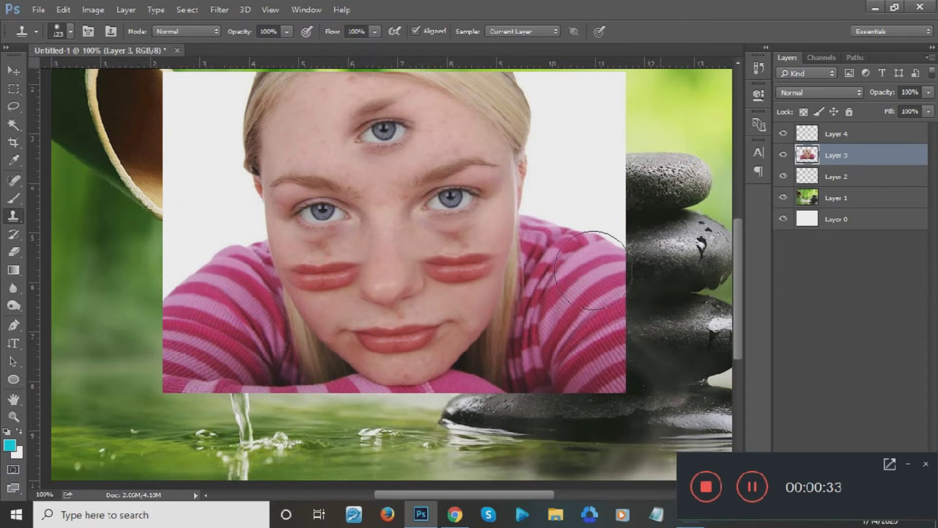
pyautogui.click(563, 266)
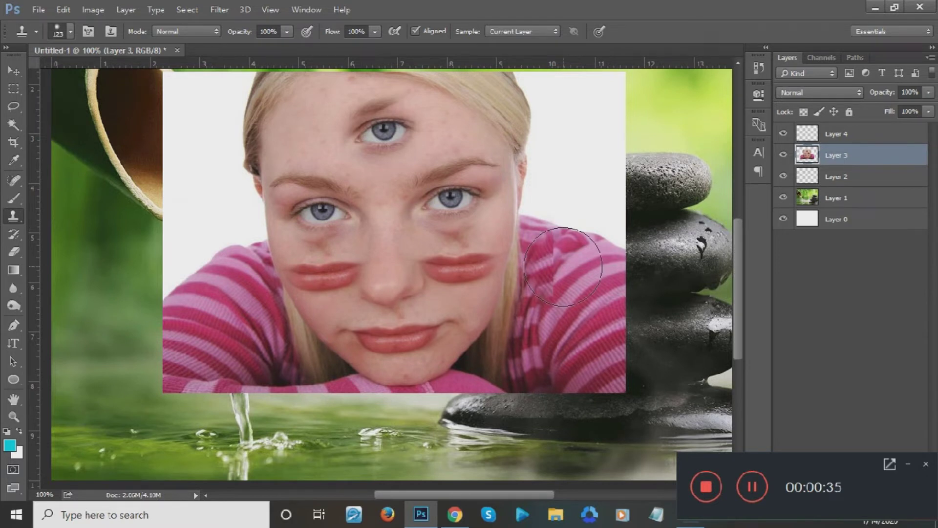
# Undo the cloned lips on the cheeks and the cloned eye on the forehead.
pyautogui.hotkey('ctrl', 'z')
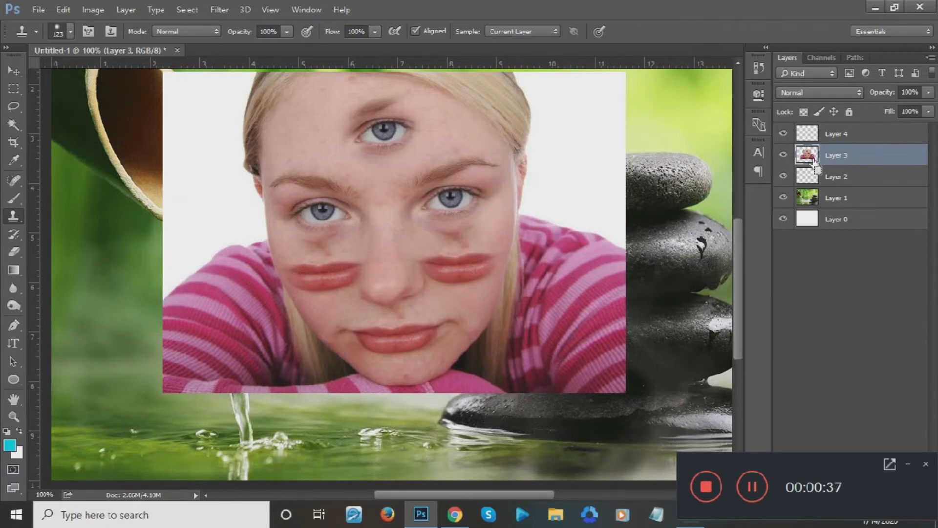
pyautogui.hotkey('ctrl', 'alt', 'z')
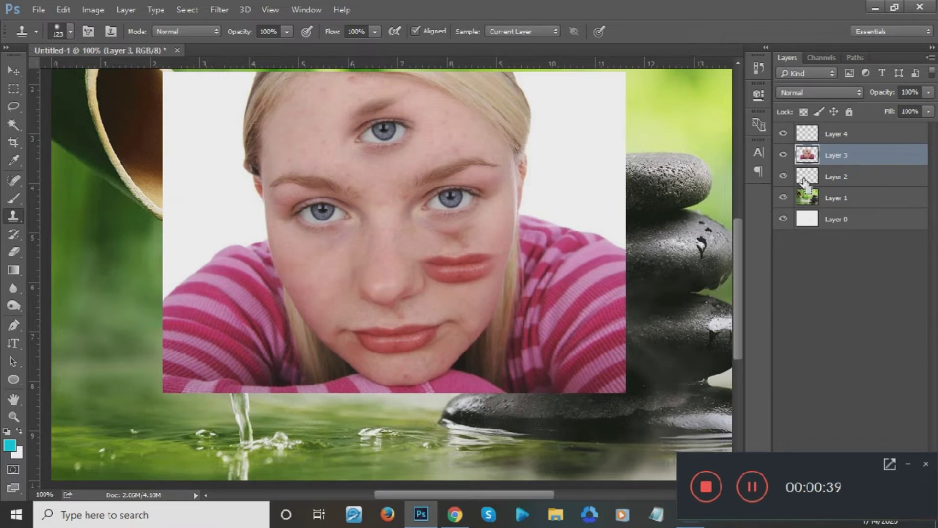
pyautogui.hotkey('ctrl', 'alt', 'z')
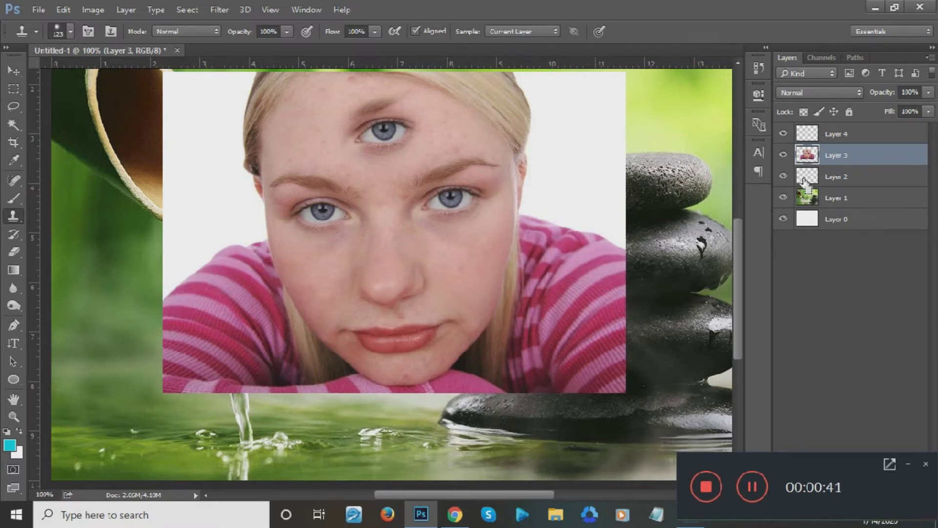
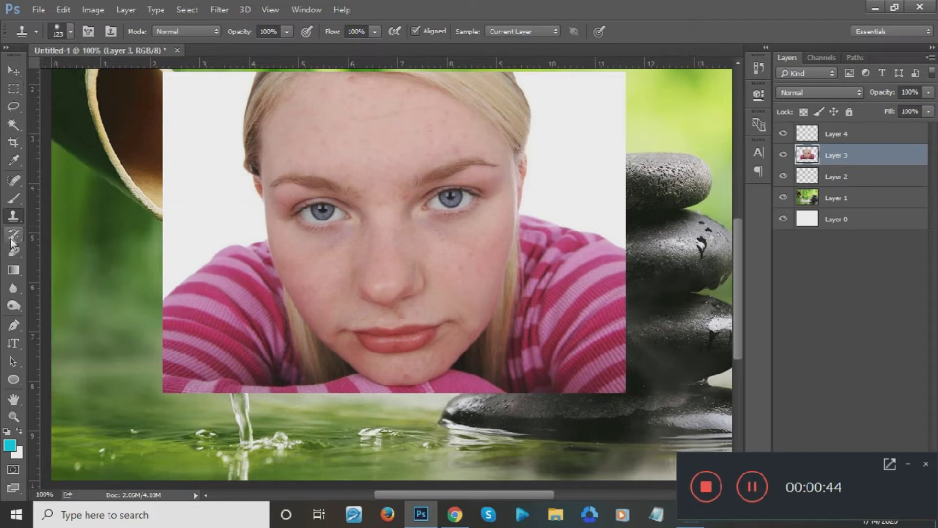
# Choose the History Brush tool, then switch to File Explorer and open the Pictures folder.
pyautogui.click(15, 234)
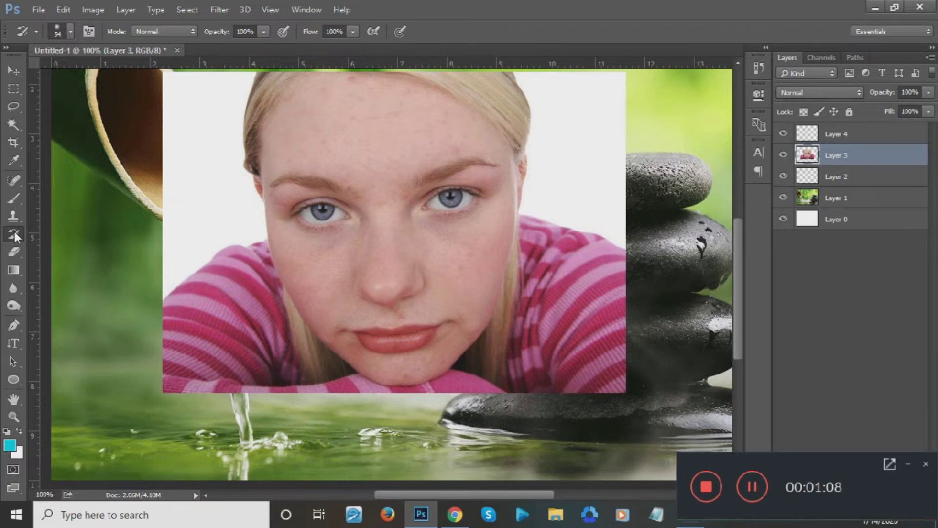
pyautogui.click(561, 521)
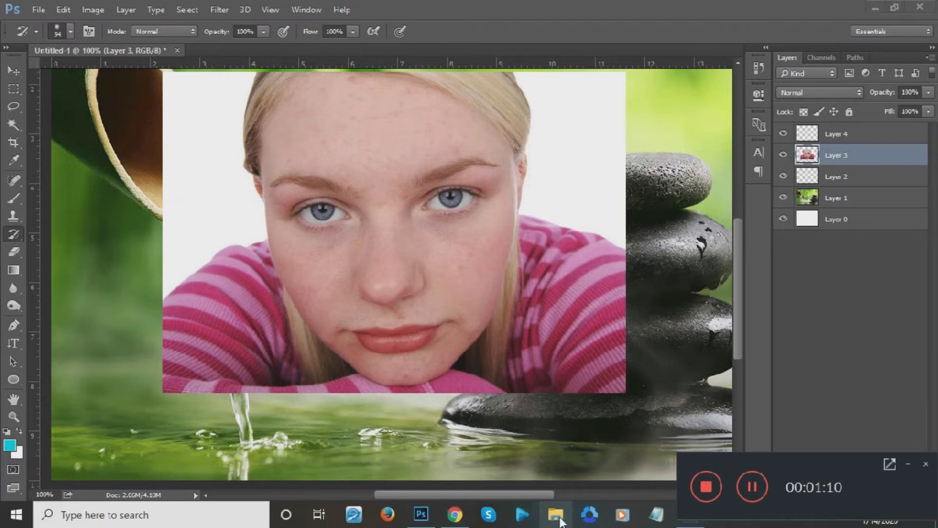
pyautogui.moveTo(563, 463); pyautogui.dragTo(562, 429)
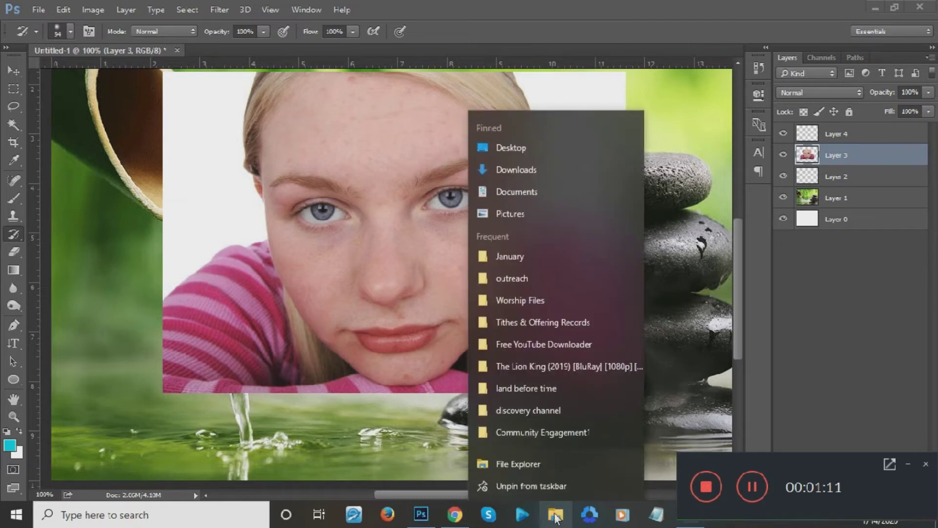
pyautogui.click(526, 213)
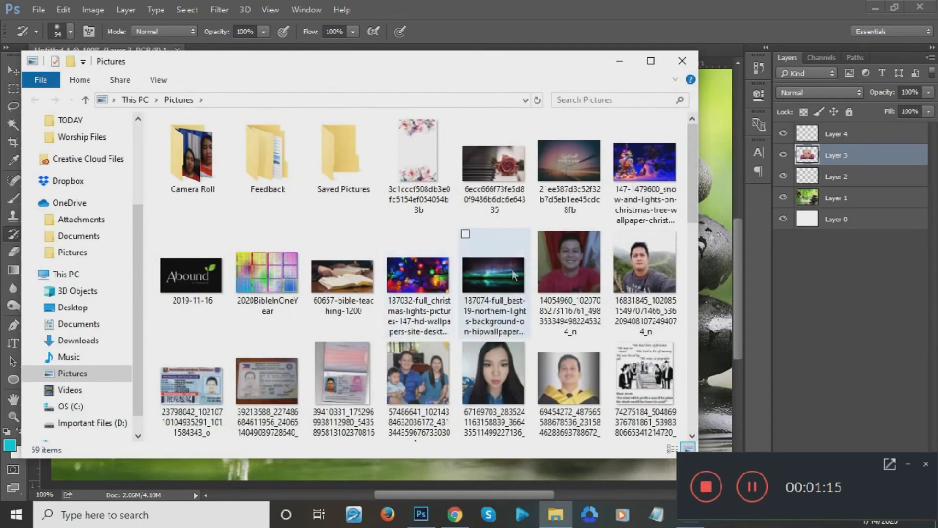
# Open the 187032-full_christmas-lights wallpaper in Photoshop and convert its locked Background into an editable layer named Layer 0.
pyautogui.click(416, 277)
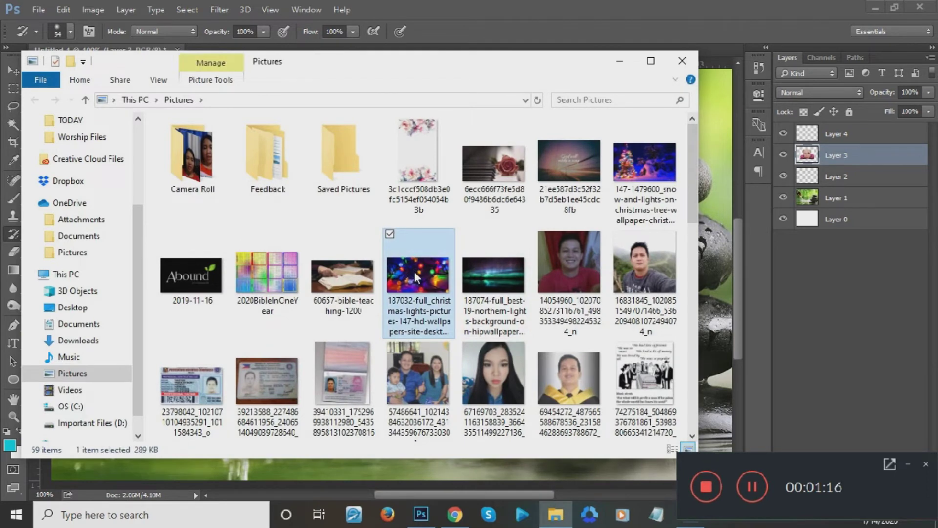
pyautogui.rightClick(414, 268)
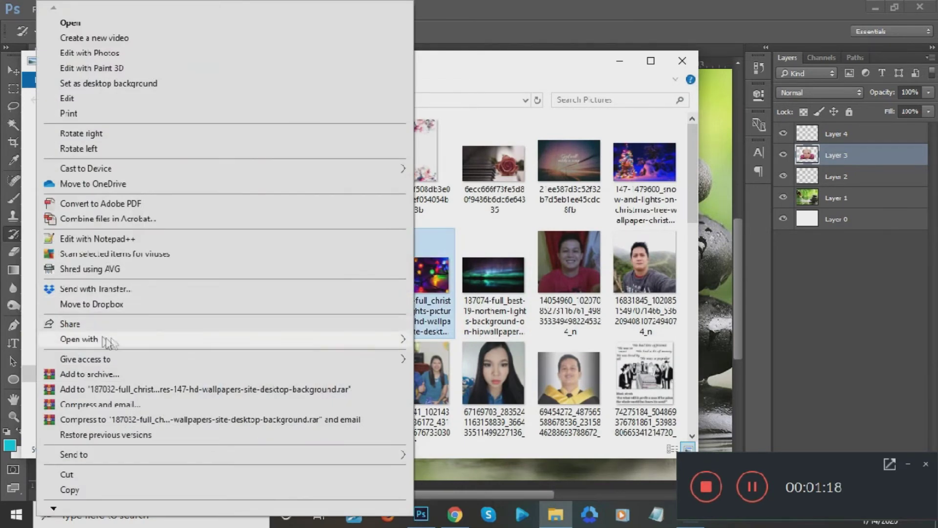
pyautogui.moveTo(386, 342)
pyautogui.click(428, 340)
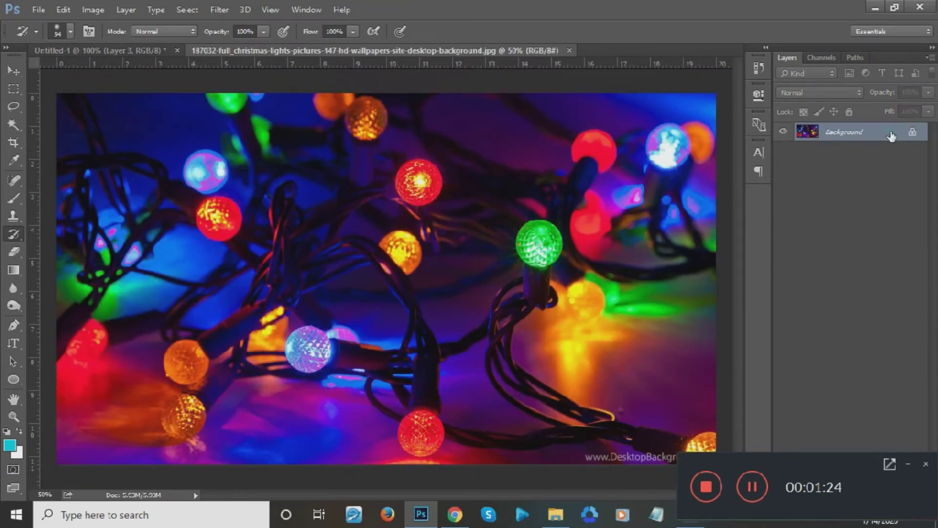
pyautogui.doubleClick(891, 137)
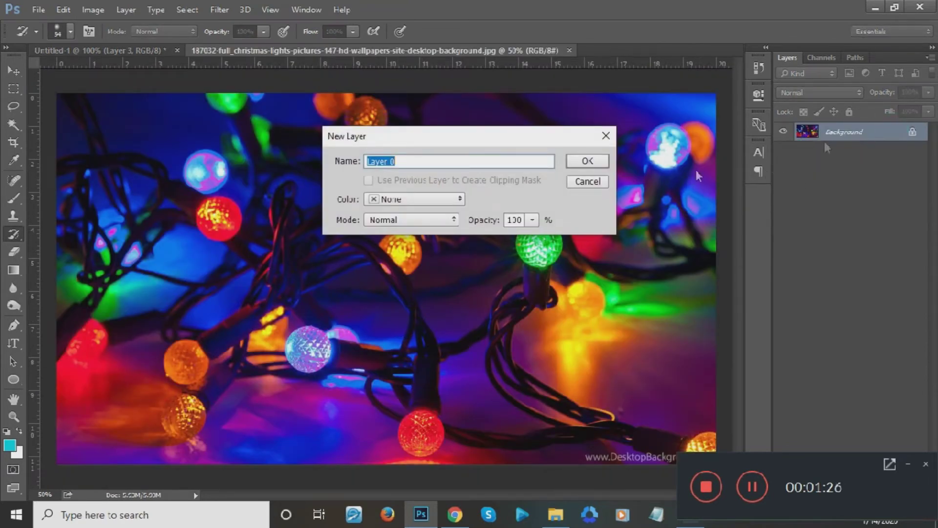
pyautogui.click(588, 161)
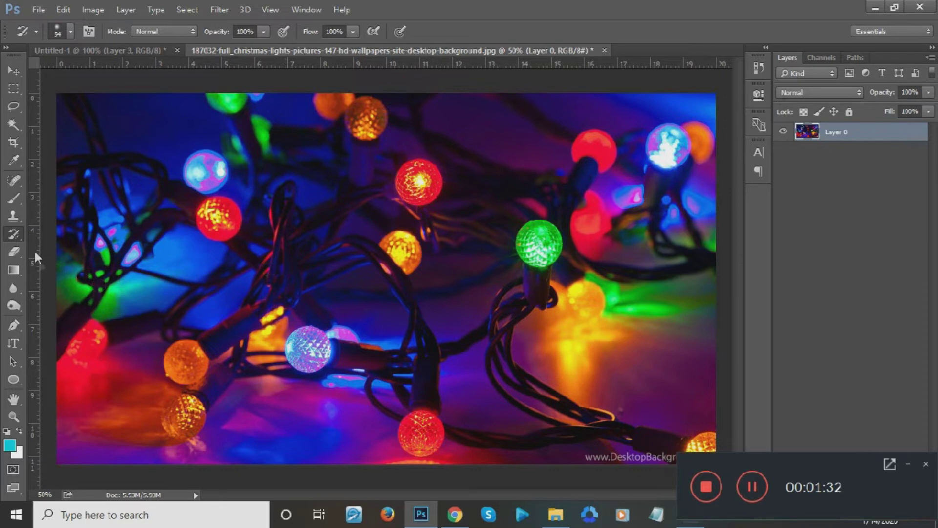
# Choose the Brush tool, enlarge the brush to 191 px and paint broad cyan strokes across the middle of the lights photo.
pyautogui.click(14, 198)
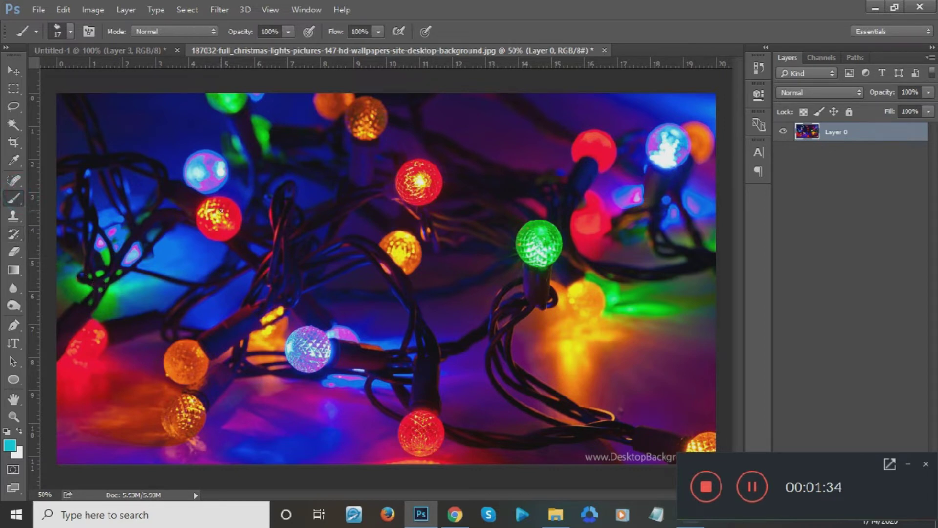
pyautogui.rightClick(238, 209)
pyautogui.moveTo(376, 237); pyautogui.dragTo(387, 237)
pyautogui.moveTo(244, 166)
pyautogui.mouseDown()
pyautogui.moveTo(316, 183)
pyautogui.moveTo(229, 254)
pyautogui.moveTo(347, 198)
pyautogui.mouseUp()
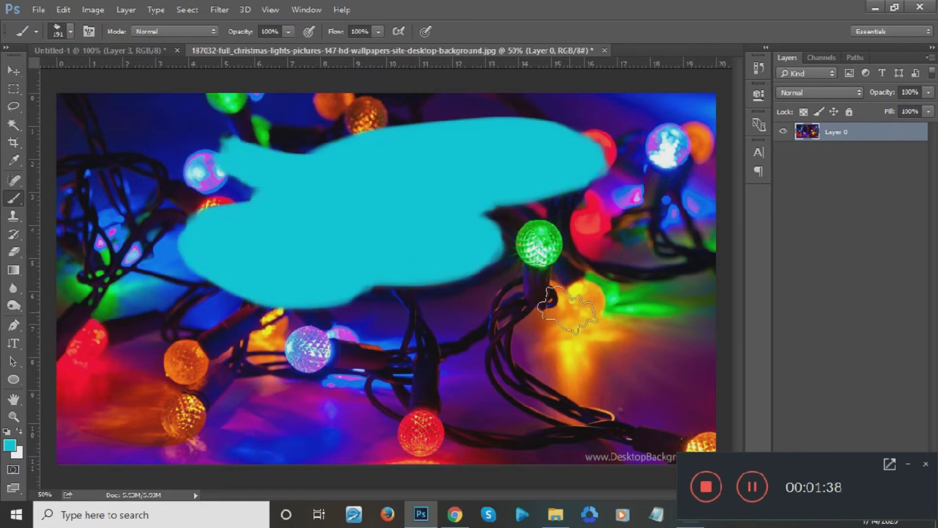
pyautogui.moveTo(581, 274); pyautogui.dragTo(479, 346)
pyautogui.moveTo(381, 393)
pyautogui.mouseDown()
pyautogui.moveTo(451, 297)
pyautogui.moveTo(380, 331)
pyautogui.moveTo(532, 264)
pyautogui.moveTo(512, 222)
pyautogui.mouseUp()
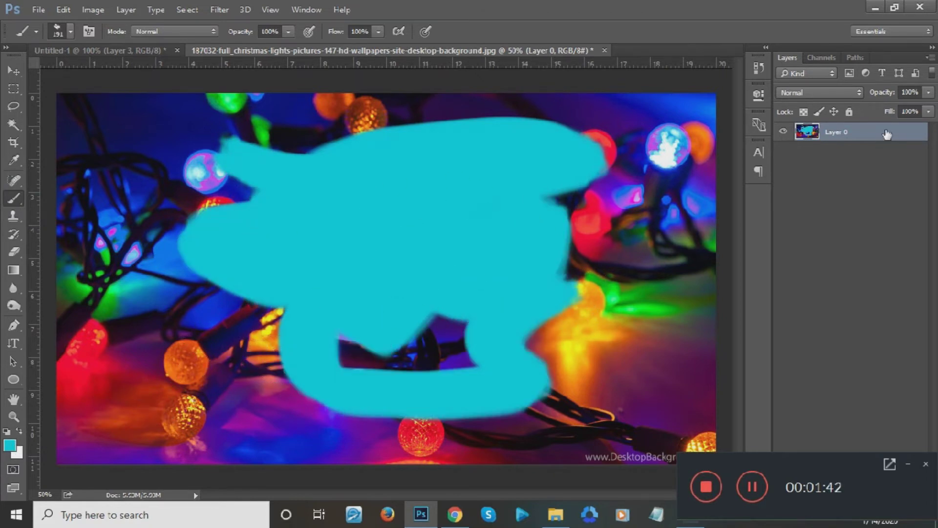
# Set the History Brush to 86 px and paint over the upper middle of the cyan area to restore the original photo.
pyautogui.click(13, 237)
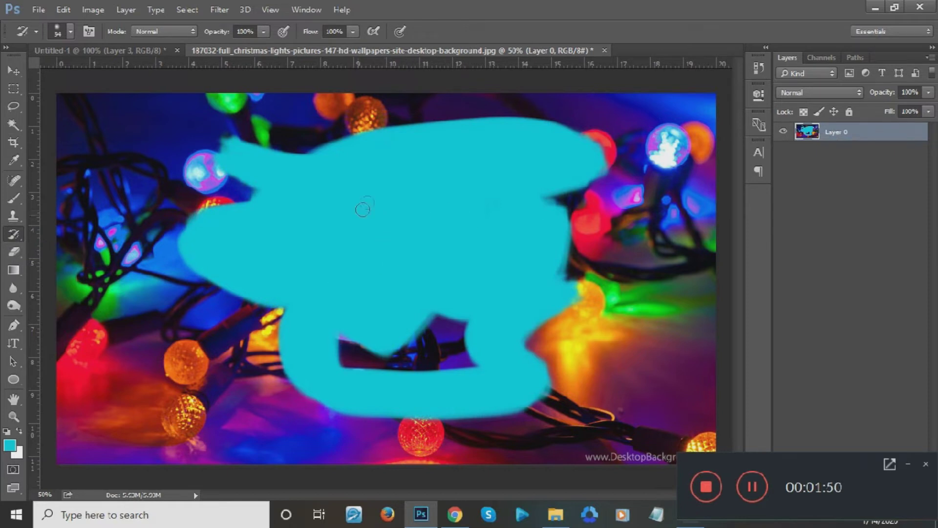
pyautogui.rightClick(413, 214)
pyautogui.moveTo(472, 227); pyautogui.dragTo(463, 228)
pyautogui.moveTo(363, 190)
pyautogui.mouseDown()
pyautogui.moveTo(377, 216)
pyautogui.moveTo(380, 200)
pyautogui.moveTo(430, 195)
pyautogui.moveTo(371, 244)
pyautogui.moveTo(314, 258)
pyautogui.moveTo(290, 235)
pyautogui.moveTo(323, 157)
pyautogui.moveTo(337, 264)
pyautogui.moveTo(469, 234)
pyautogui.moveTo(459, 267)
pyautogui.moveTo(481, 256)
pyautogui.moveTo(534, 195)
pyautogui.moveTo(476, 194)
pyautogui.moveTo(426, 231)
pyautogui.mouseUp()
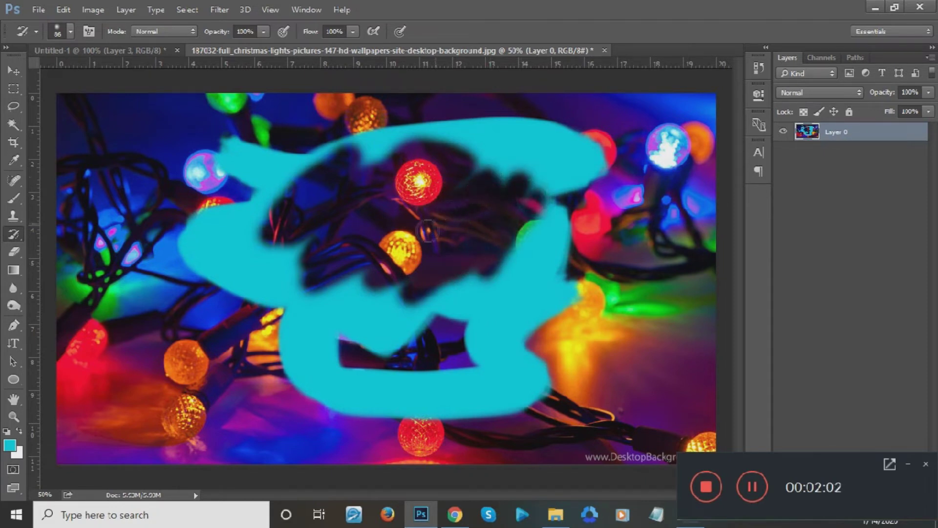
# Try the Eraser tool on the left part of the lights photo and undo the erased strokes.
pyautogui.click(15, 253)
pyautogui.moveTo(283, 226)
pyautogui.mouseDown()
pyautogui.moveTo(244, 201)
pyautogui.moveTo(202, 227)
pyautogui.mouseUp()
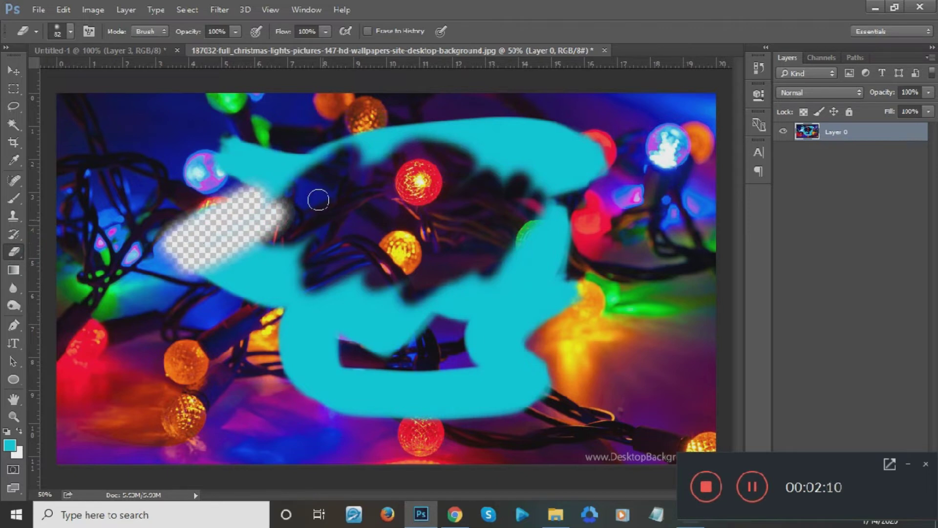
pyautogui.moveTo(266, 159)
pyautogui.mouseDown()
pyautogui.moveTo(137, 197)
pyautogui.moveTo(150, 186)
pyautogui.moveTo(146, 226)
pyautogui.moveTo(305, 162)
pyautogui.moveTo(378, 190)
pyautogui.moveTo(170, 258)
pyautogui.moveTo(200, 282)
pyautogui.moveTo(227, 287)
pyautogui.moveTo(356, 232)
pyautogui.mouseUp()
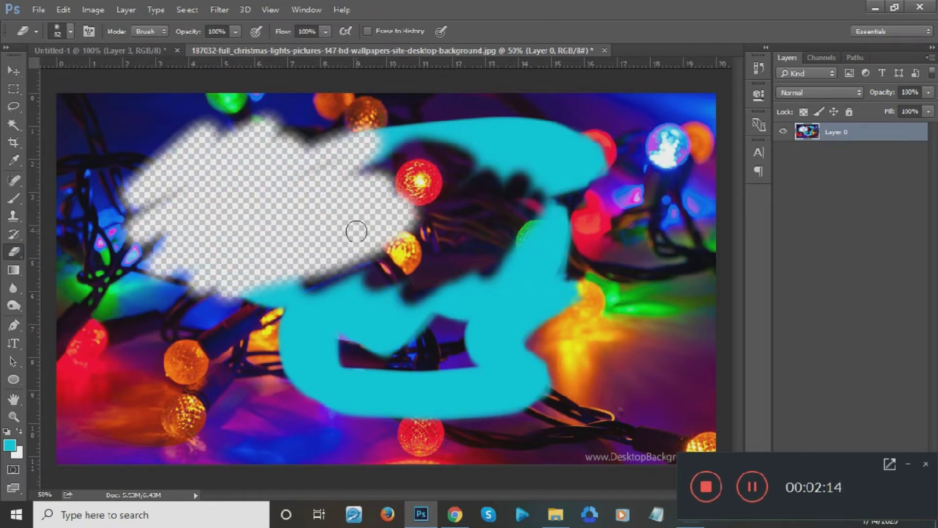
pyautogui.hotkey('ctrl', 'alt', 'z')
pyautogui.hotkey('ctrl', 'alt', 'z')
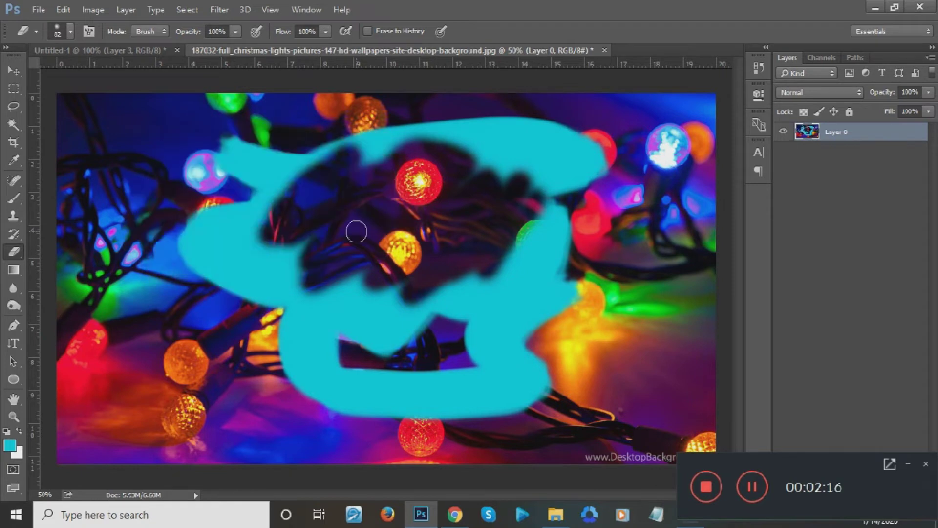
# Switch to the Untitled-1 document, hide the face photo on Layer 3 and make Layer 1 active.
pyautogui.click(155, 50)
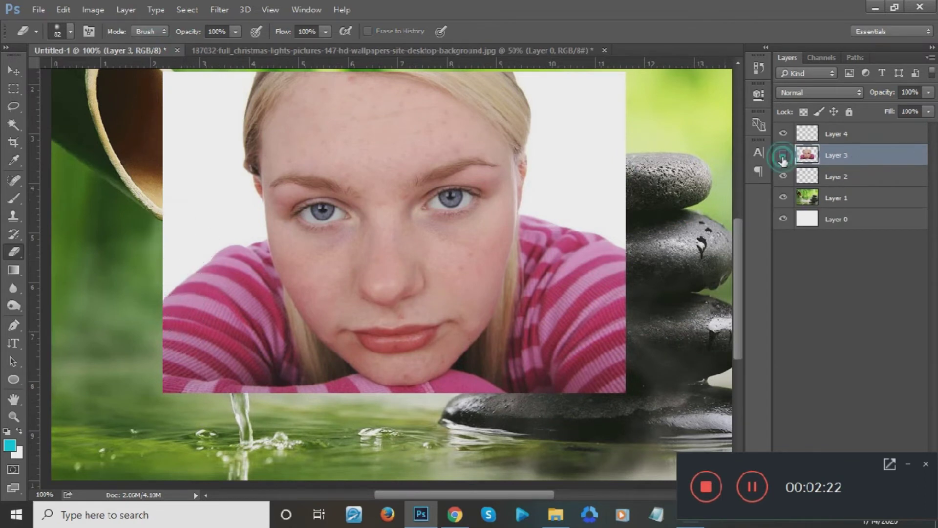
pyautogui.click(784, 155)
pyautogui.click(845, 198)
# Try erasing the stacked stones on Layer 1 and undo the erasing.
pyautogui.moveTo(654, 198)
pyautogui.mouseDown()
pyautogui.moveTo(607, 188)
pyautogui.moveTo(612, 164)
pyautogui.moveTo(675, 165)
pyautogui.moveTo(674, 195)
pyautogui.moveTo(638, 196)
pyautogui.moveTo(572, 254)
pyautogui.moveTo(680, 212)
pyautogui.moveTo(658, 253)
pyautogui.moveTo(590, 281)
pyautogui.moveTo(626, 321)
pyautogui.mouseUp()
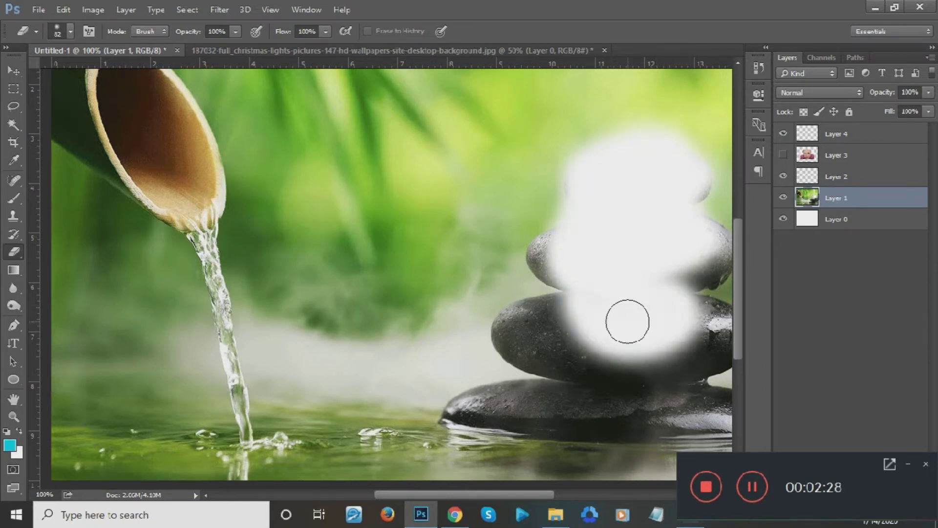
pyautogui.hotkey('ctrl', 'z')
pyautogui.hotkey('ctrl', 'alt', 'z')
pyautogui.hotkey('ctrl', 'alt', 'z')
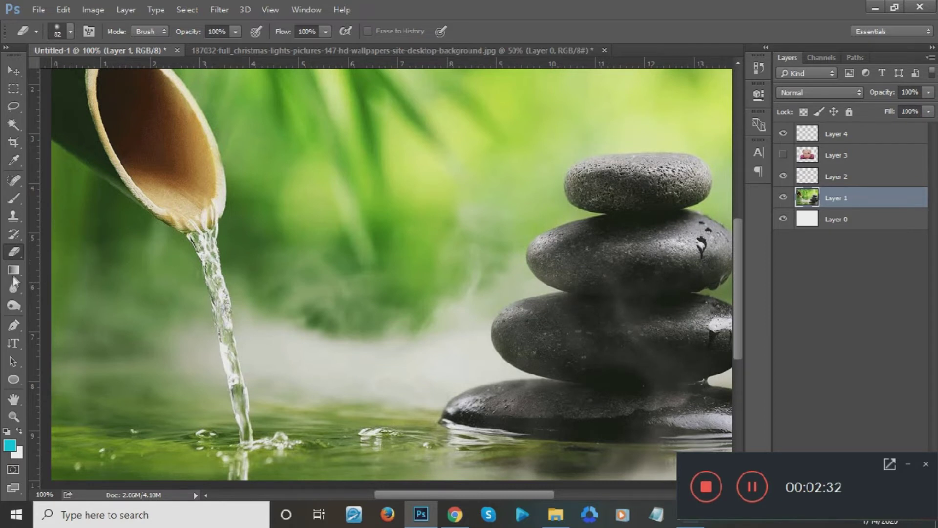
# Choose the Gradient tool and hide Layer 2 and Layer 1 to leave a blank canvas.
pyautogui.click(14, 272)
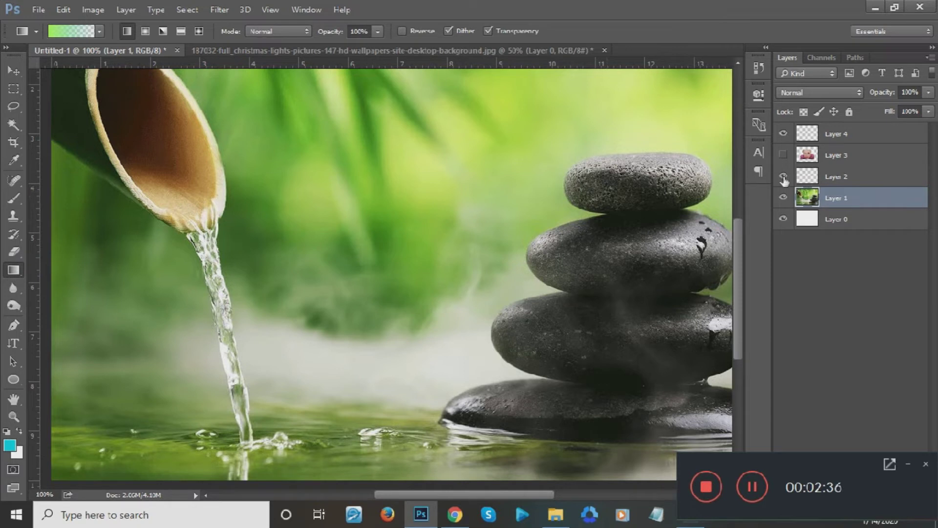
pyautogui.click(782, 176)
pyautogui.click(783, 198)
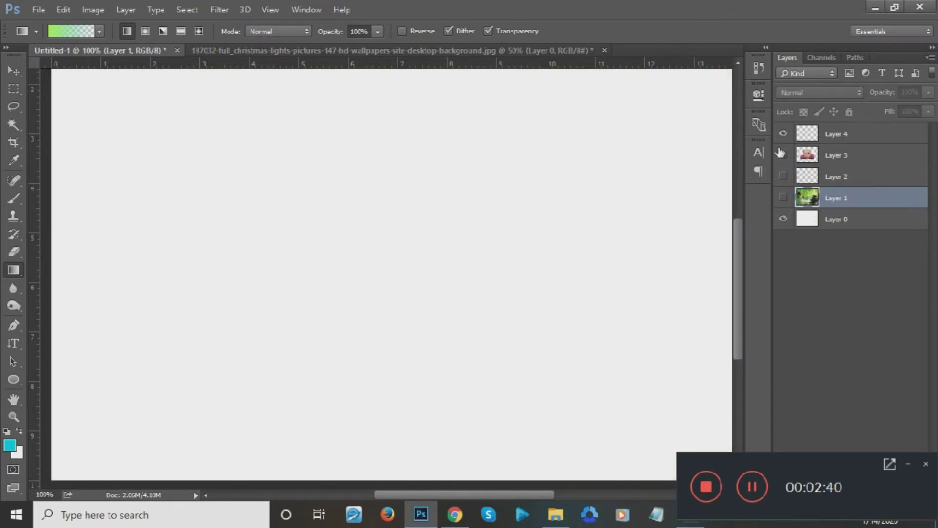
# Delete Layer 4, make Layer 0 active and draw a green-to-transparent gradient upward from the canvas's bottom edge.
pyautogui.click(835, 134)
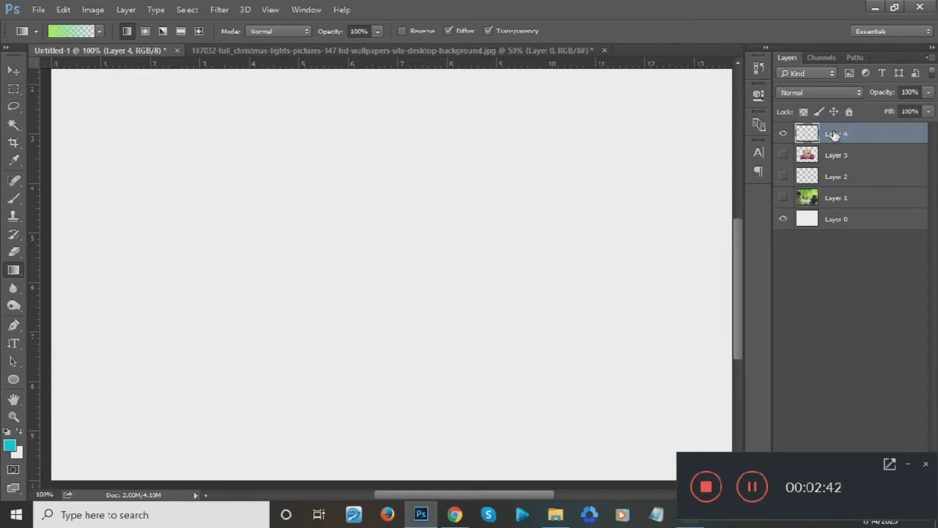
pyautogui.press('Delete')
pyautogui.click(845, 195)
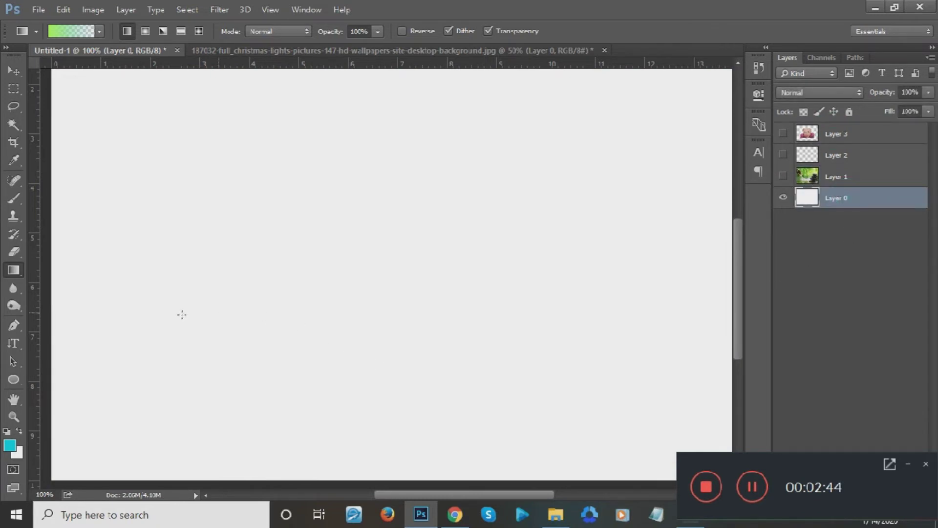
pyautogui.hotkey('ctrl', '-')
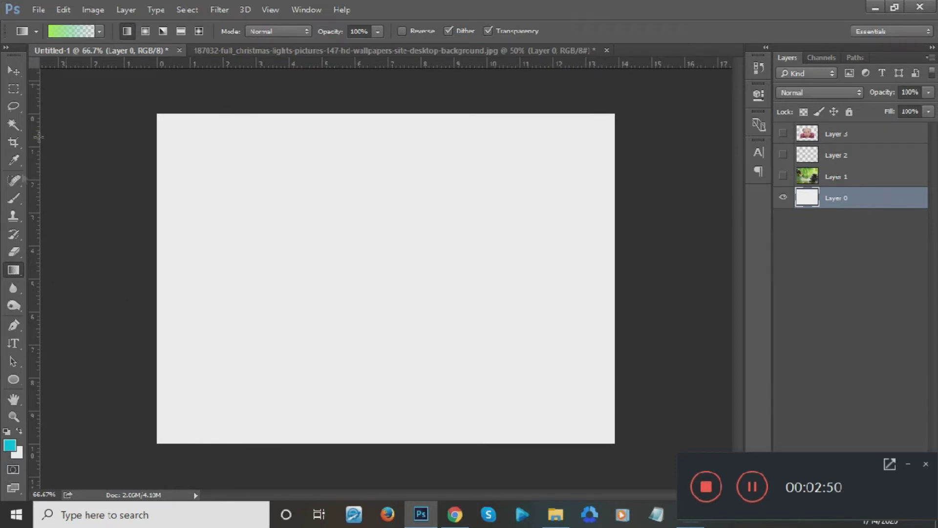
pyautogui.moveTo(370, 457); pyautogui.dragTo(369, 254)
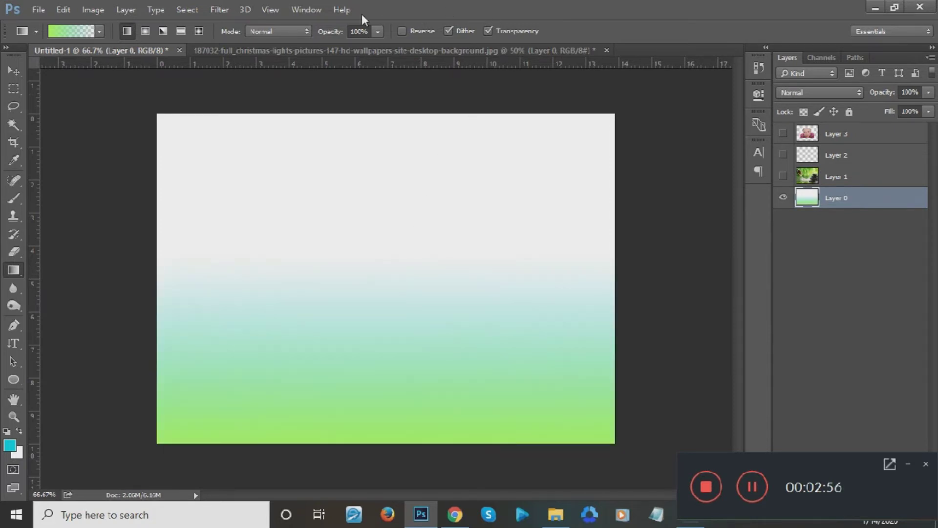
# Edit the gradient and recolor its left color stop turquoise.
pyautogui.click(65, 32)
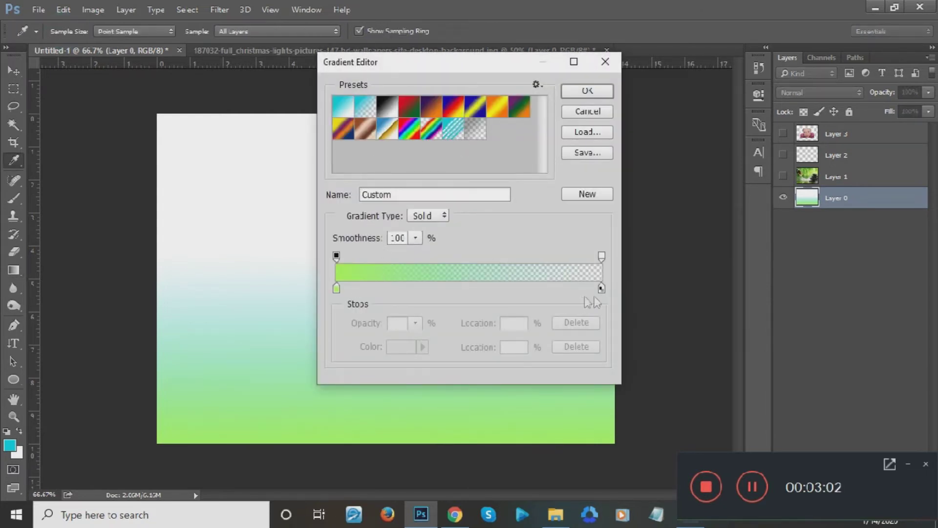
pyautogui.click(337, 289)
pyautogui.click(399, 347)
pyautogui.click(468, 345)
pyautogui.moveTo(486, 360); pyautogui.dragTo(502, 391)
pyautogui.click(664, 235)
# Try several gradient presets, including Blue, Red, Yellow, and choose Foreground to Transparent.
pyautogui.click(386, 107)
pyautogui.click(409, 107)
pyautogui.click(431, 106)
pyautogui.click(461, 104)
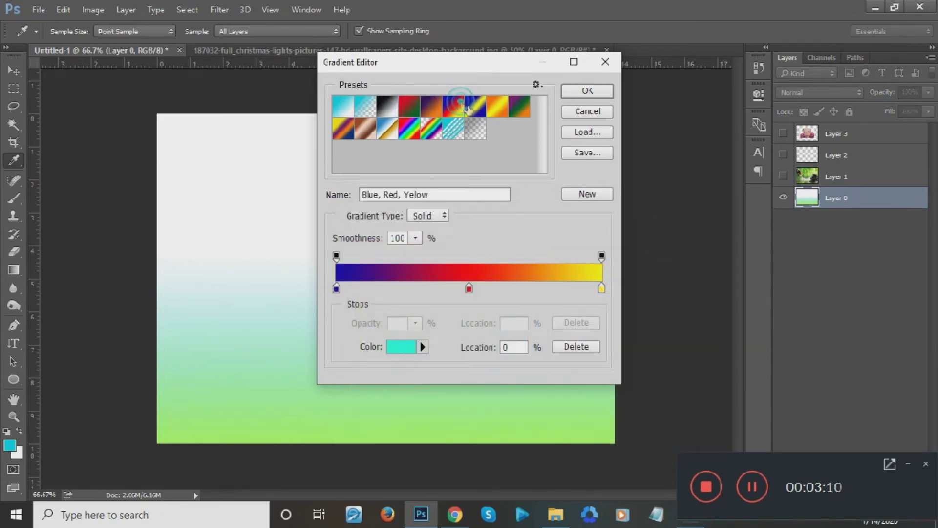
pyautogui.click(477, 107)
pyautogui.click(497, 106)
pyautogui.click(365, 110)
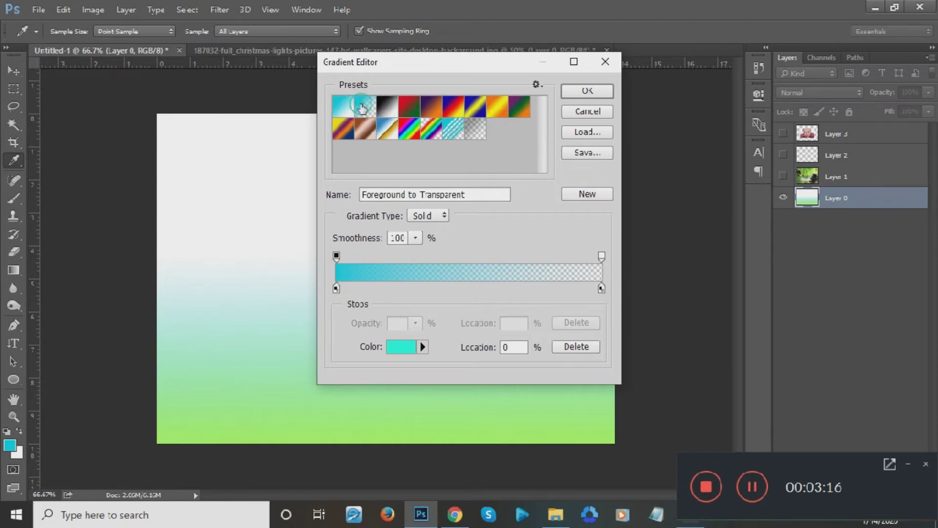
# Try setting the stop color to violet-blue #350cec and accept the gradient.
pyautogui.click(401, 347)
pyautogui.moveTo(450, 335); pyautogui.dragTo(537, 410)
pyautogui.moveTo(458, 370); pyautogui.dragTo(513, 380)
pyautogui.click(661, 235)
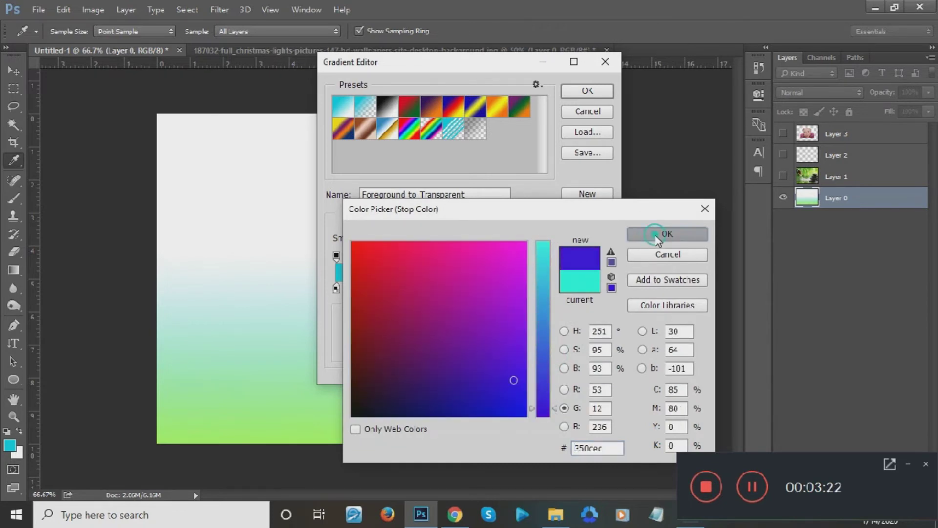
pyautogui.click(588, 92)
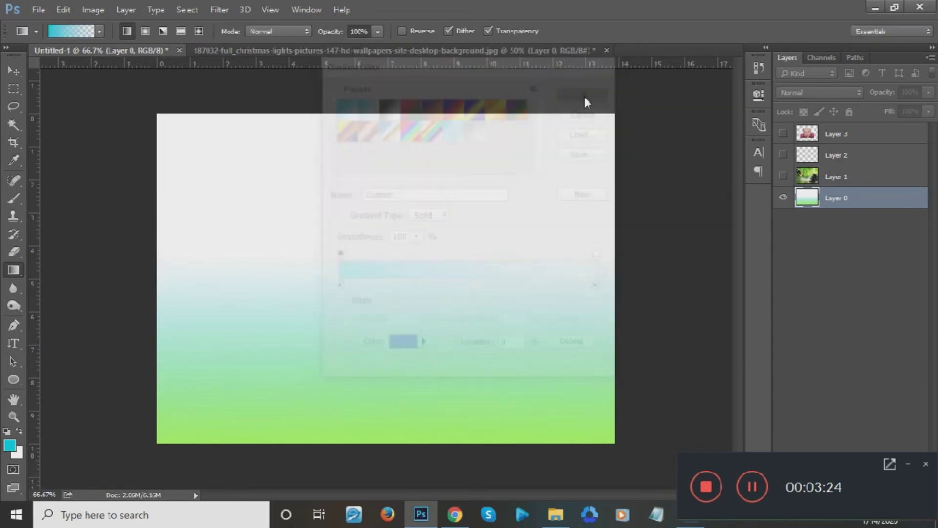
# Make the foreground color white and the background black, and undo the green gradient on Layer 0.
pyautogui.press('x')
pyautogui.press('d')
pyautogui.press('x')
pyautogui.hotkey('ctrl', 'z')
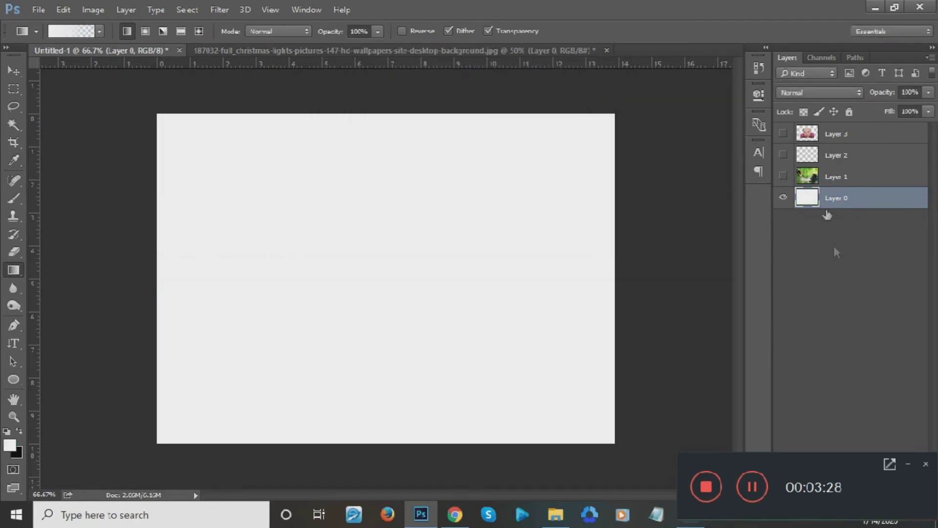
# Add a new layer above Layer 0 and draw a white-to-transparent gradient upward from the canvas's bottom edge.
pyautogui.click(908, 462)
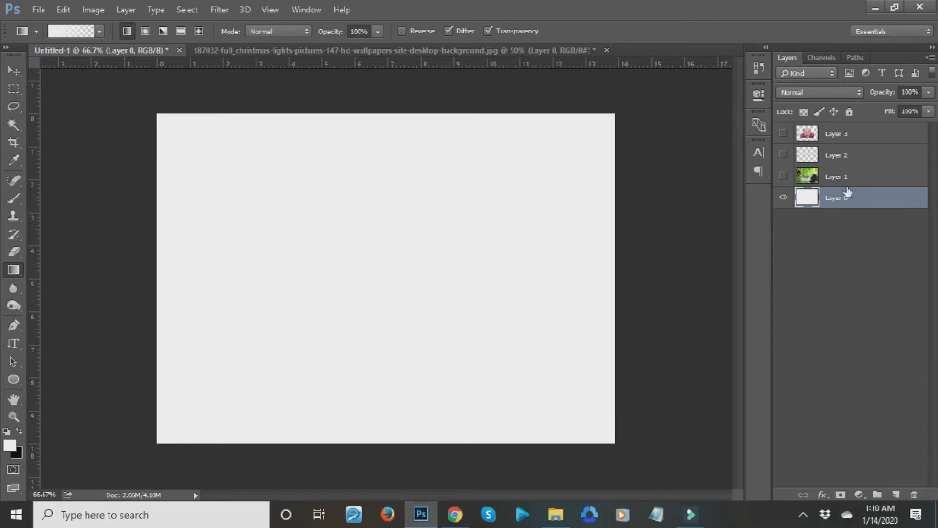
pyautogui.click(897, 494)
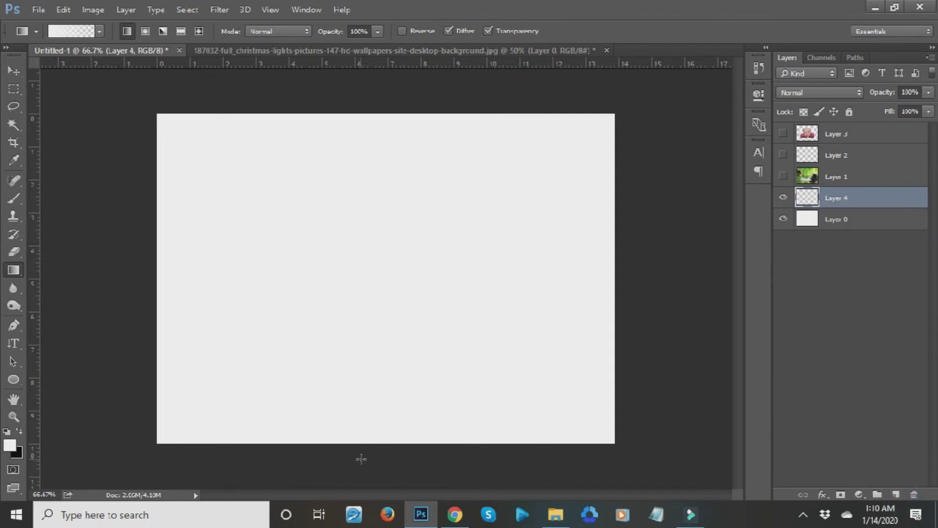
pyautogui.moveTo(360, 462); pyautogui.dragTo(361, 276)
# Edit the gradient so its left color stop is purple, fading to transparent.
pyautogui.click(70, 33)
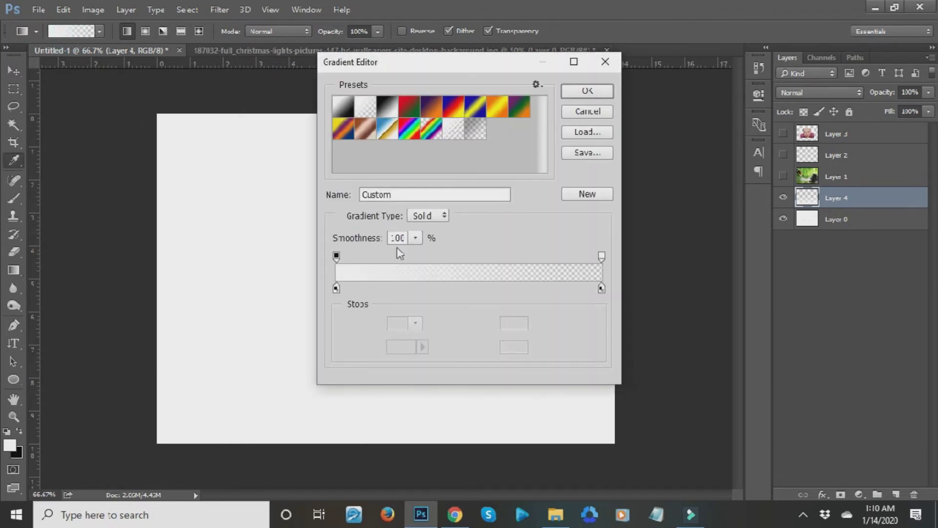
pyautogui.click(336, 290)
pyautogui.click(403, 347)
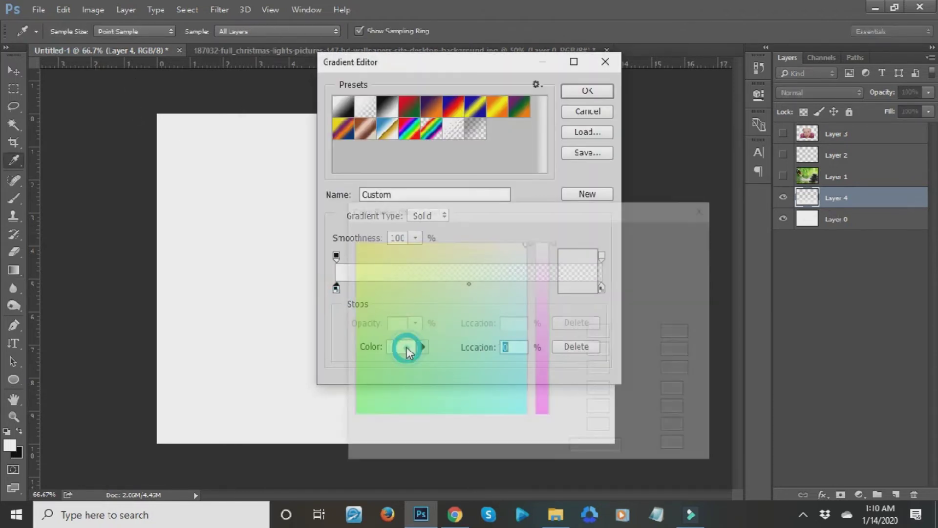
pyautogui.click(520, 414)
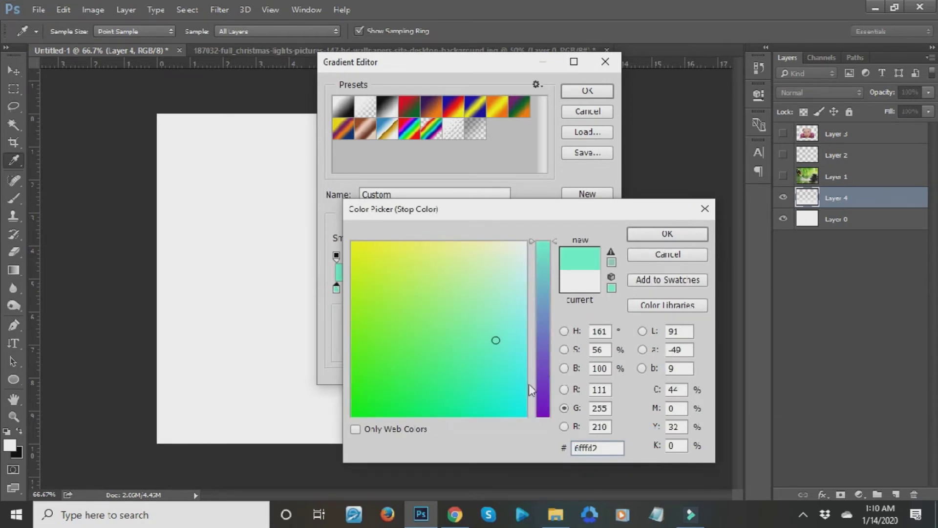
pyautogui.moveTo(531, 389); pyautogui.dragTo(544, 352)
pyautogui.click(668, 233)
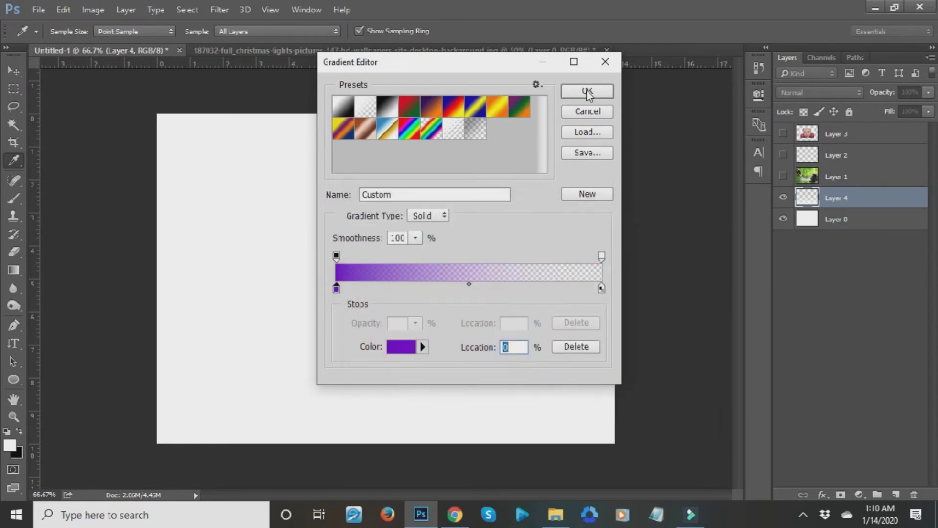
pyautogui.click(588, 93)
# Try purple gradients on Layer 4 from the bottom edge, both upper corners and the right edge, and undo all gradients.
pyautogui.moveTo(364, 453); pyautogui.dragTo(370, 311)
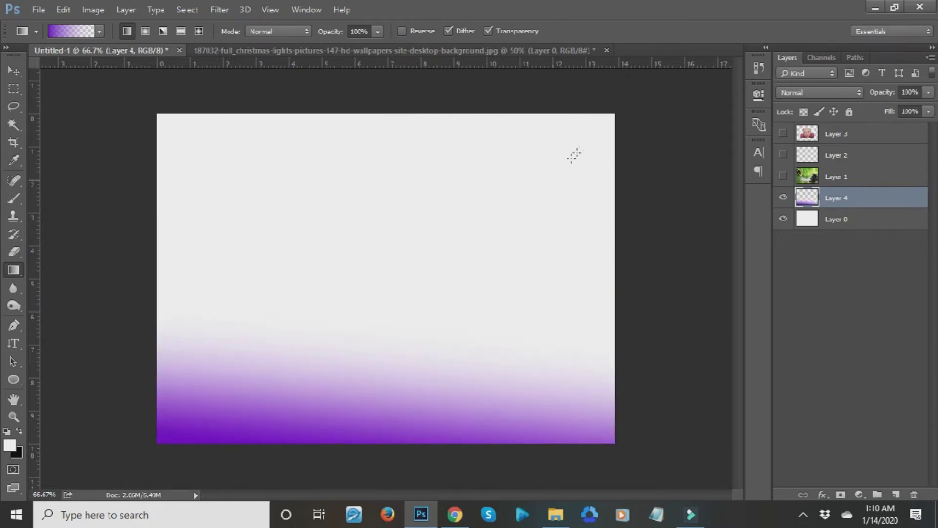
pyautogui.moveTo(615, 107); pyautogui.dragTo(544, 155)
pyautogui.moveTo(174, 94); pyautogui.dragTo(237, 191)
pyautogui.moveTo(629, 285); pyautogui.dragTo(503, 299)
pyautogui.hotkey('ctrl', 'alt', 'z')
pyautogui.hotkey('ctrl', 'alt', 'z')
pyautogui.hotkey('ctrl', 'alt', 'z')
pyautogui.hotkey('ctrl', 'alt', 'z')
pyautogui.hotkey('ctrl', 'alt', 'z')
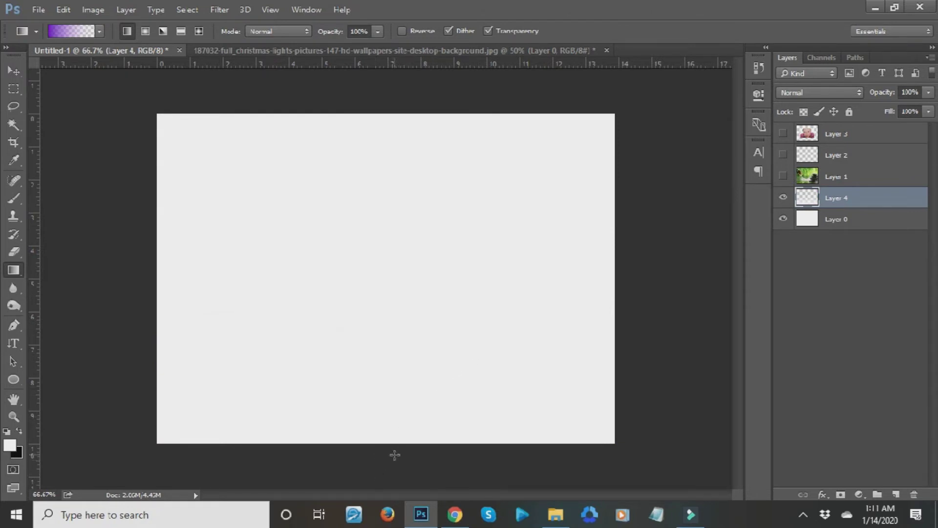
# Try framing Layer 4 with purple gradients drawn inward from all four canvas edges, and undo them.
pyautogui.moveTo(391, 457); pyautogui.dragTo(392, 305)
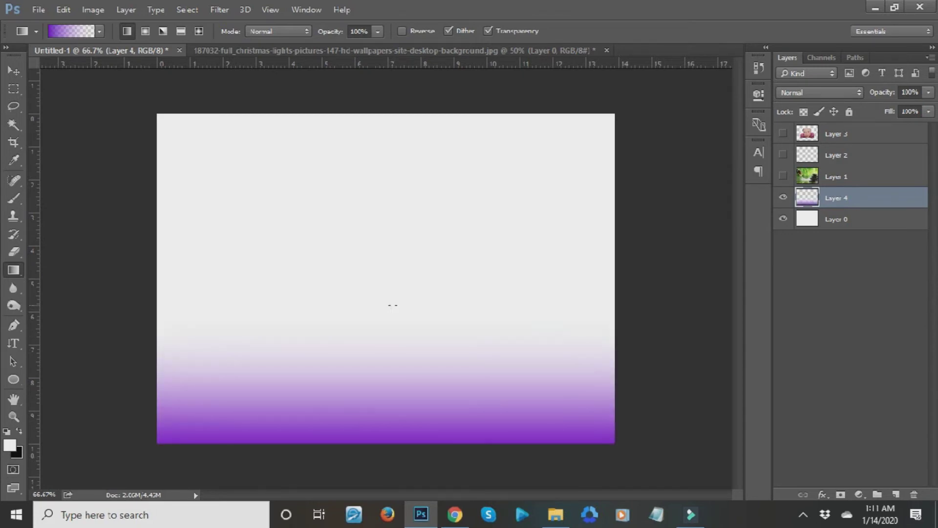
pyautogui.moveTo(380, 95); pyautogui.dragTo(360, 203)
pyautogui.moveTo(122, 271); pyautogui.dragTo(247, 270)
pyautogui.moveTo(651, 279); pyautogui.dragTo(451, 295)
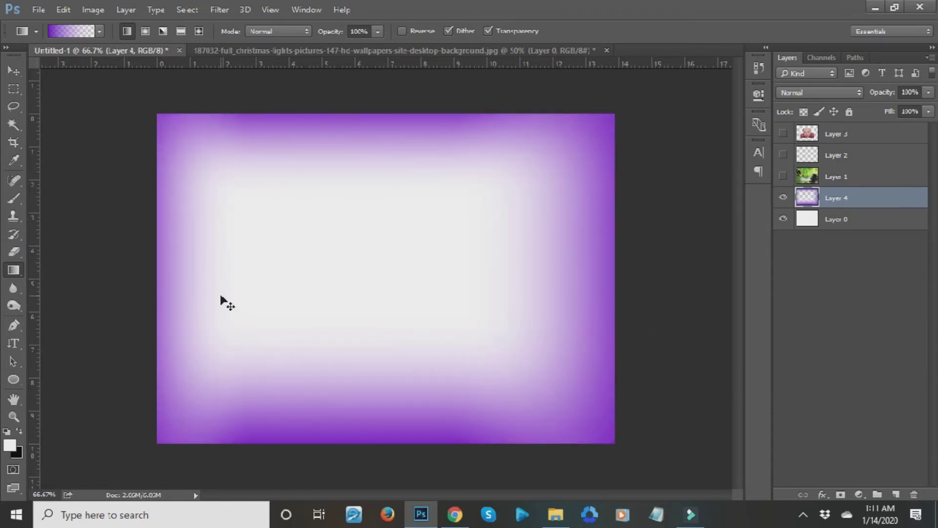
pyautogui.hotkey('ctrl', 'alt', 'z')
pyautogui.hotkey('ctrl', 'alt', 'z')
pyautogui.hotkey('ctrl', 'alt', 'z')
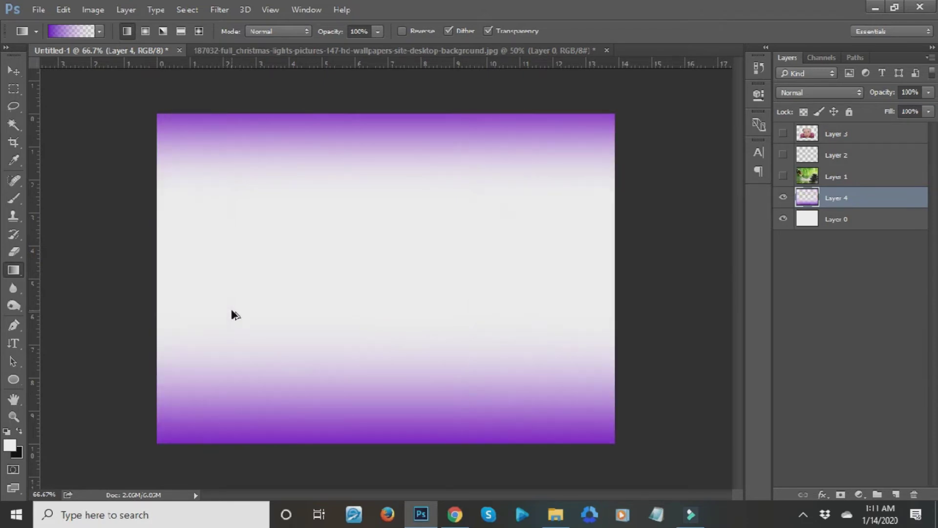
pyautogui.hotkey('ctrl', 'alt', 'z')
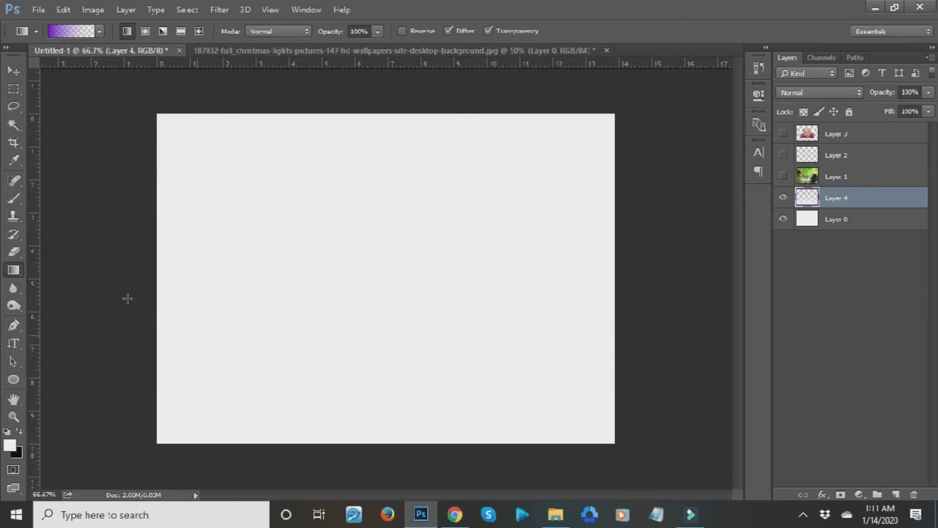
# Choose the Blur tool, show the face photo on Layer 3 and make that layer active.
pyautogui.click(15, 286)
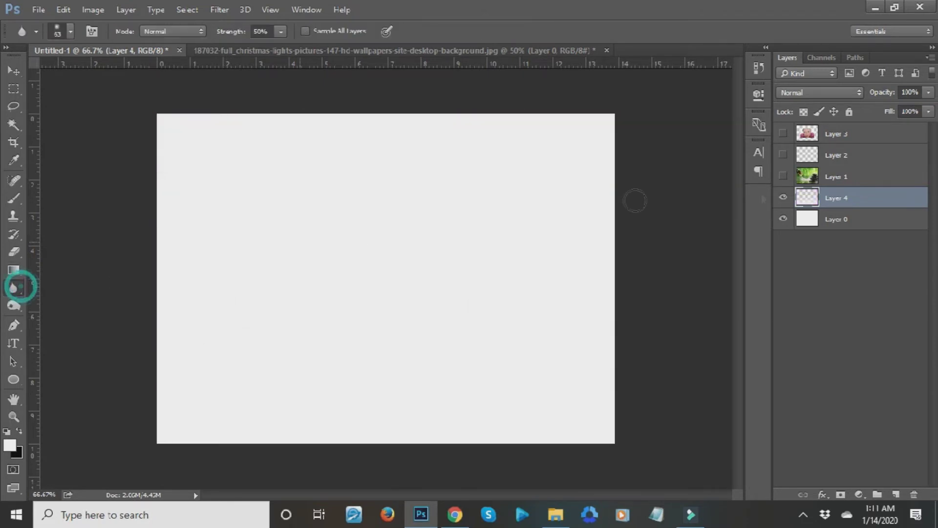
pyautogui.click(783, 132)
pyautogui.click(832, 133)
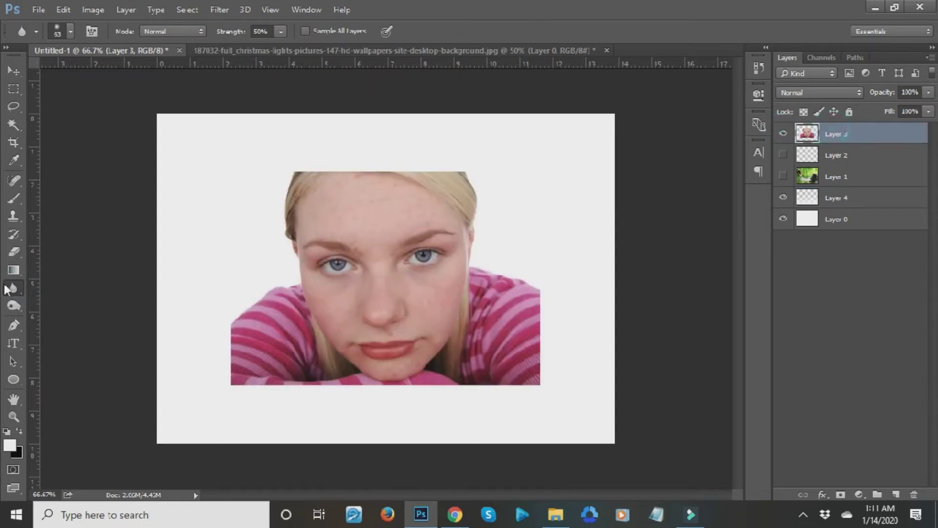
# Blur the skin below the right-hand eye, on that cheek and across the nose of the face photo.
pyautogui.hotkey('ctrl', '+')
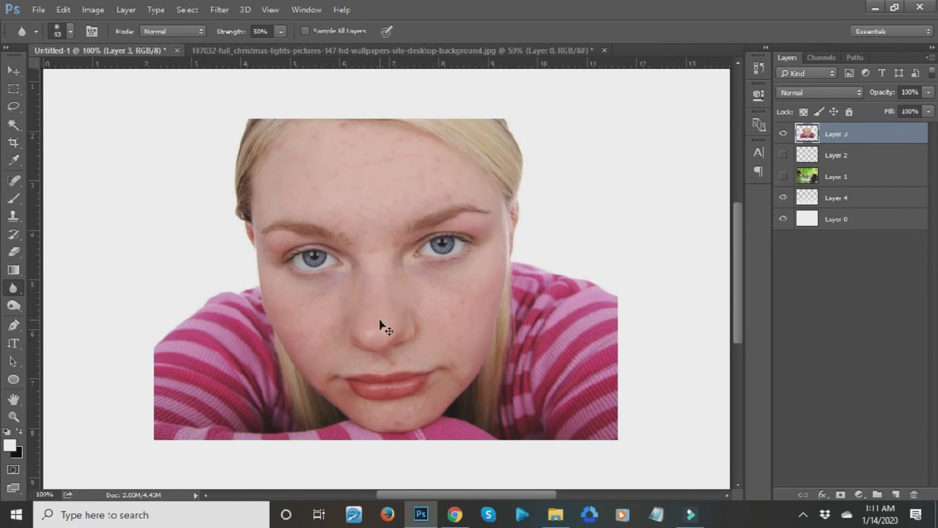
pyautogui.hotkey('ctrl', '+')
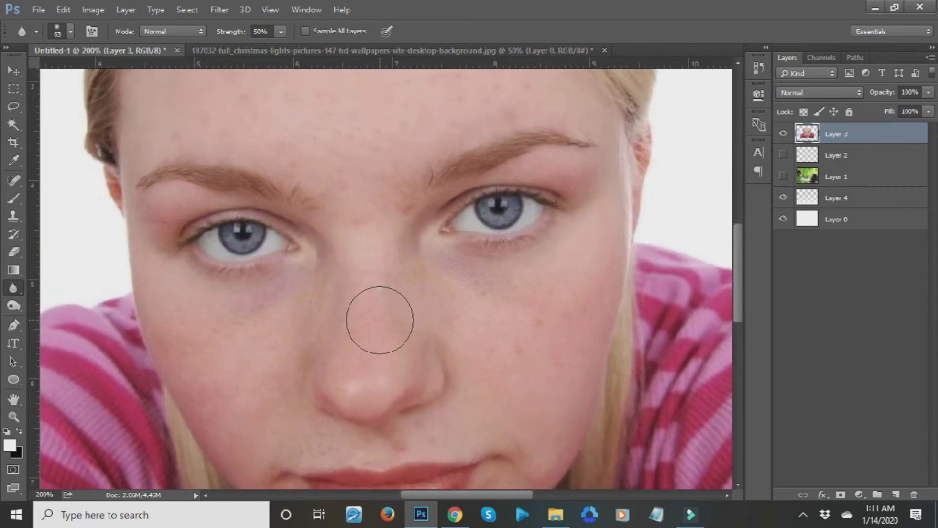
pyautogui.hotkey('ctrl', '+')
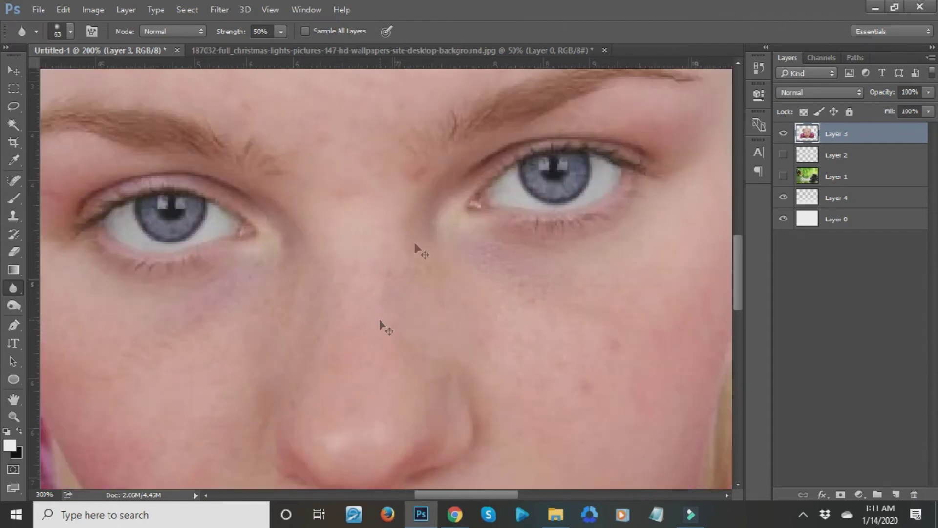
pyautogui.click(20, 288)
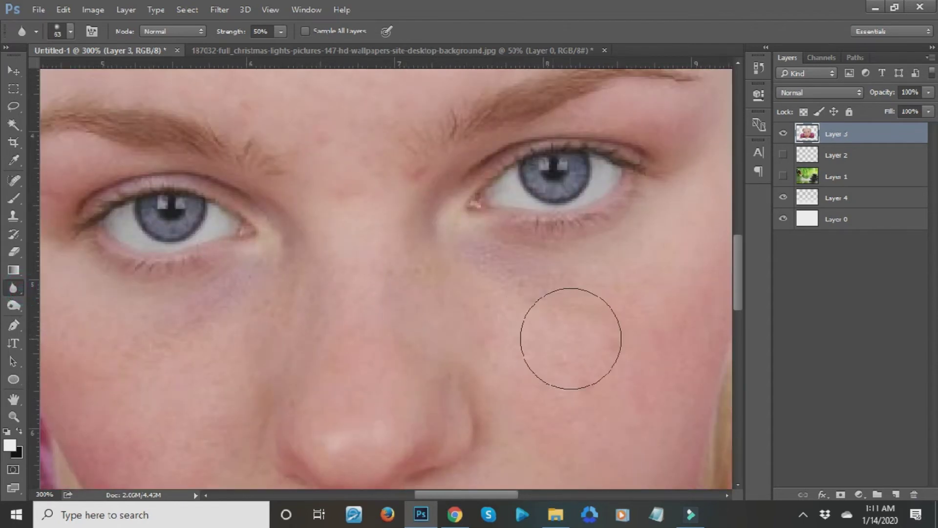
pyautogui.click(519, 291)
pyautogui.moveTo(511, 295)
pyautogui.mouseDown()
pyautogui.moveTo(607, 300)
pyautogui.moveTo(476, 287)
pyautogui.moveTo(561, 366)
pyautogui.moveTo(586, 372)
pyautogui.moveTo(601, 350)
pyautogui.moveTo(594, 303)
pyautogui.moveTo(484, 237)
pyautogui.mouseUp()
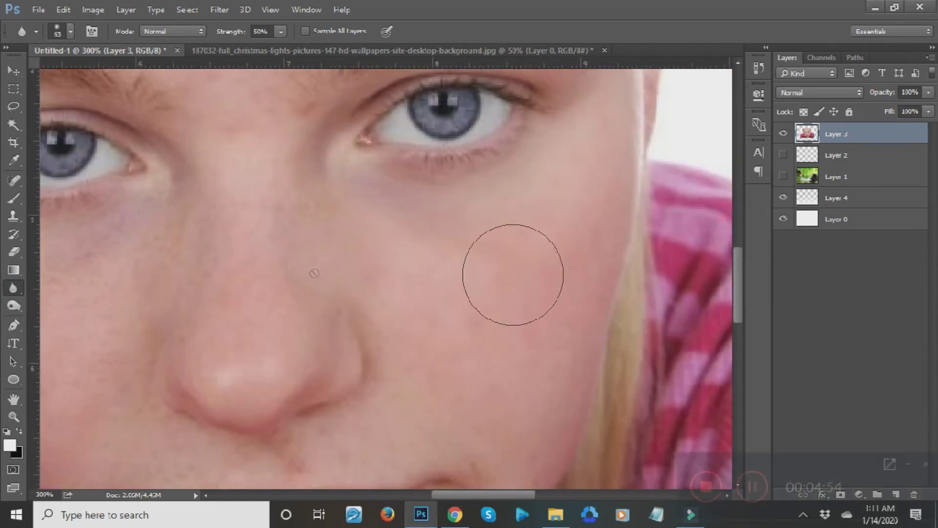
pyautogui.click(430, 268)
pyautogui.moveTo(437, 273)
pyautogui.mouseDown()
pyautogui.moveTo(457, 335)
pyautogui.moveTo(492, 325)
pyautogui.moveTo(375, 230)
pyautogui.moveTo(596, 161)
pyautogui.moveTo(516, 314)
pyautogui.moveTo(243, 256)
pyautogui.moveTo(241, 345)
pyautogui.moveTo(204, 263)
pyautogui.mouseUp()
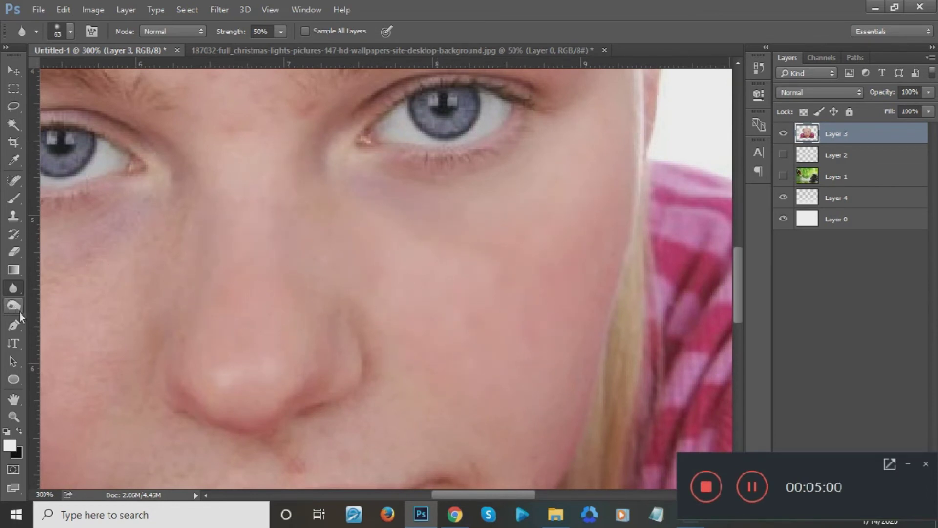
# Lighten the skin below the left-hand eye of the face photo with the Dodge tool.
pyautogui.moveTo(19, 304); pyautogui.dragTo(70, 304)
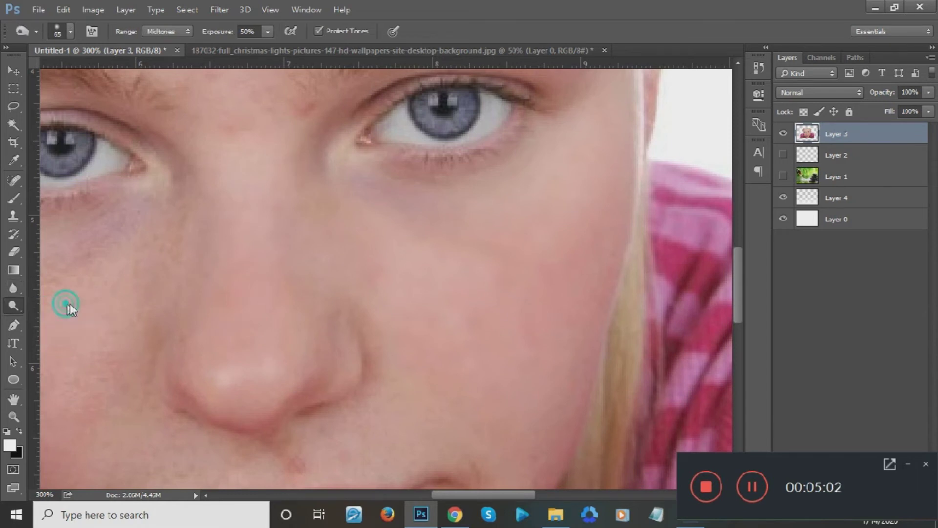
pyautogui.hotkey('ctrl', '-')
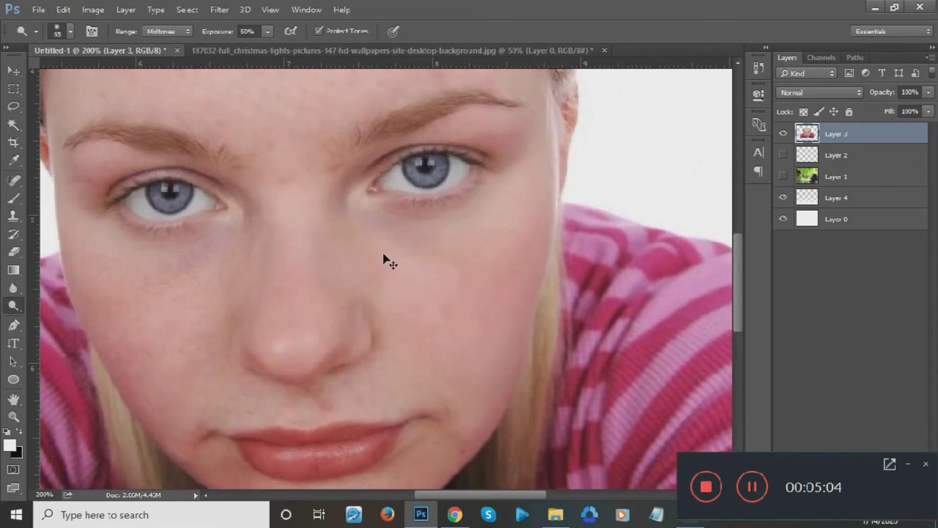
pyautogui.hotkey('ctrl', '-')
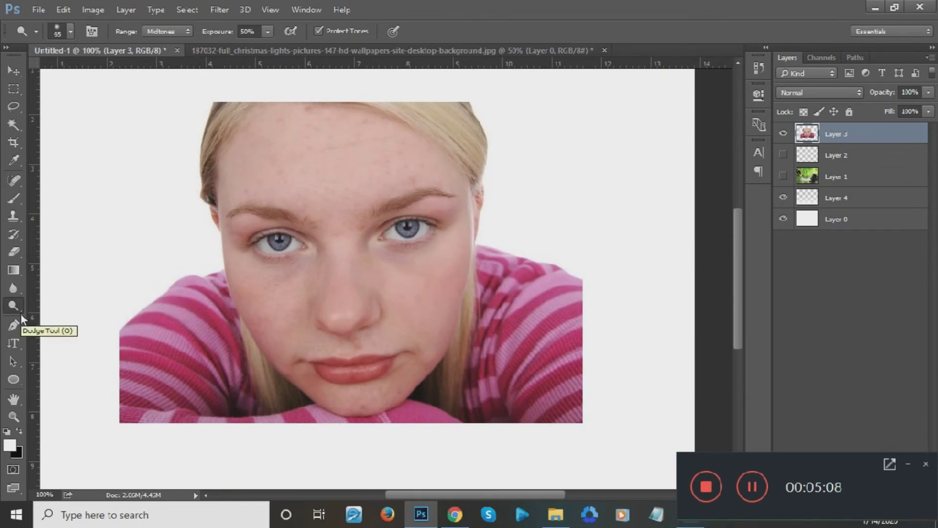
pyautogui.moveTo(322, 263)
pyautogui.mouseDown()
pyautogui.moveTo(247, 277)
pyautogui.moveTo(243, 265)
pyautogui.moveTo(264, 279)
pyautogui.moveTo(297, 268)
pyautogui.mouseUp()
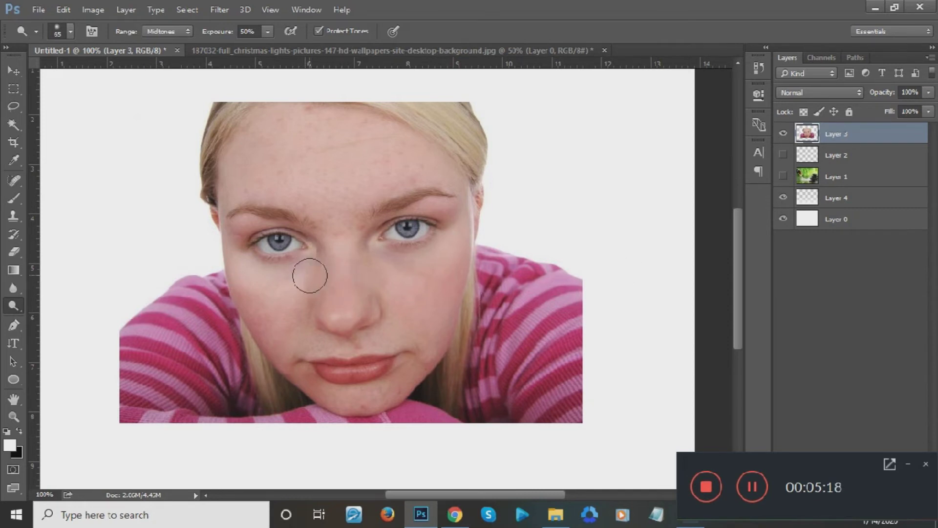
pyautogui.moveTo(309, 271)
pyautogui.mouseDown()
pyautogui.moveTo(249, 275)
pyautogui.moveTo(252, 282)
pyautogui.moveTo(242, 273)
pyautogui.moveTo(289, 282)
pyautogui.moveTo(299, 274)
pyautogui.moveTo(251, 281)
pyautogui.moveTo(243, 272)
pyautogui.moveTo(317, 267)
pyautogui.moveTo(249, 277)
pyautogui.moveTo(301, 278)
pyautogui.moveTo(263, 281)
pyautogui.moveTo(317, 292)
pyautogui.mouseUp()
pyautogui.hotkey('ctrl', 'z')
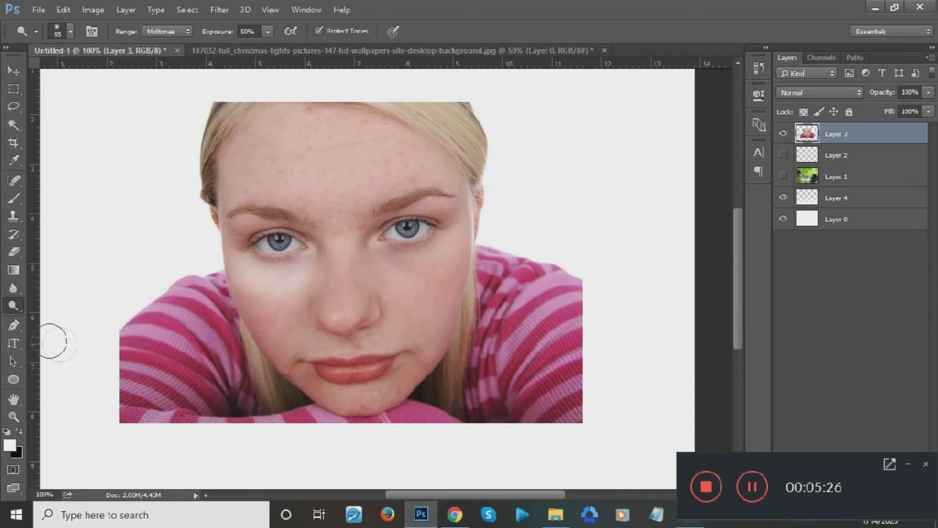
# Darken the skin below both eyes and across the nose of the face photo with the Burn tool, and hide Layer 3.
pyautogui.rightClick(13, 306)
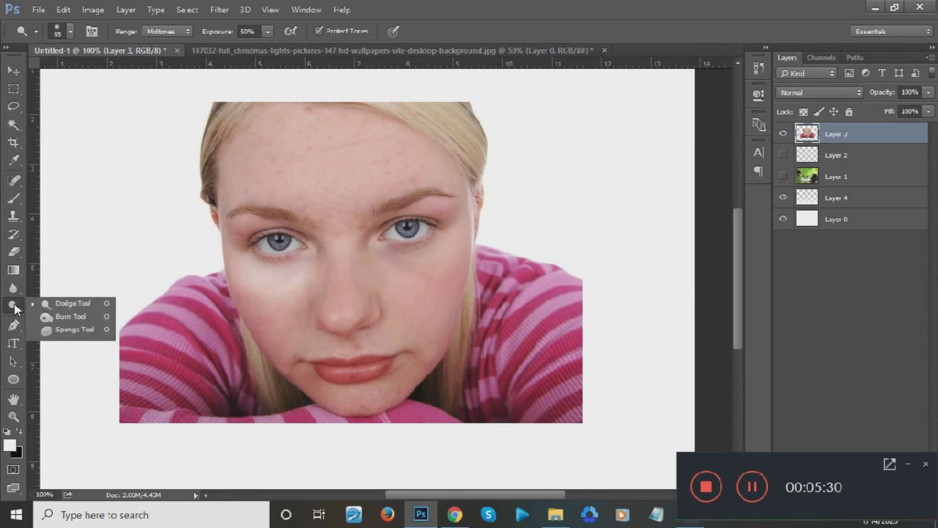
pyautogui.click(71, 318)
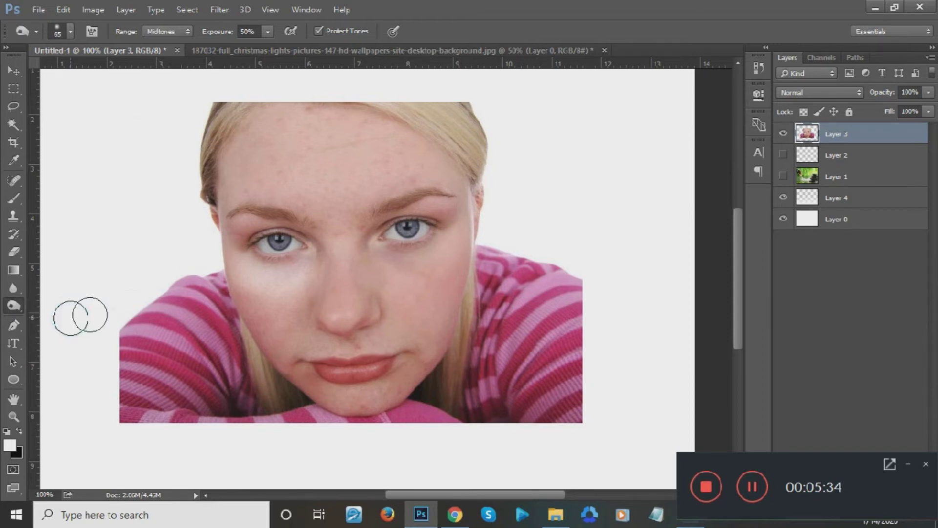
pyautogui.moveTo(238, 268)
pyautogui.mouseDown()
pyautogui.moveTo(286, 266)
pyautogui.moveTo(263, 281)
pyautogui.moveTo(294, 255)
pyautogui.moveTo(230, 259)
pyautogui.moveTo(308, 263)
pyautogui.moveTo(222, 269)
pyautogui.moveTo(329, 253)
pyautogui.moveTo(415, 265)
pyautogui.moveTo(450, 257)
pyautogui.moveTo(304, 276)
pyautogui.moveTo(210, 264)
pyautogui.moveTo(242, 274)
pyautogui.moveTo(365, 268)
pyautogui.moveTo(429, 262)
pyautogui.moveTo(456, 245)
pyautogui.mouseUp()
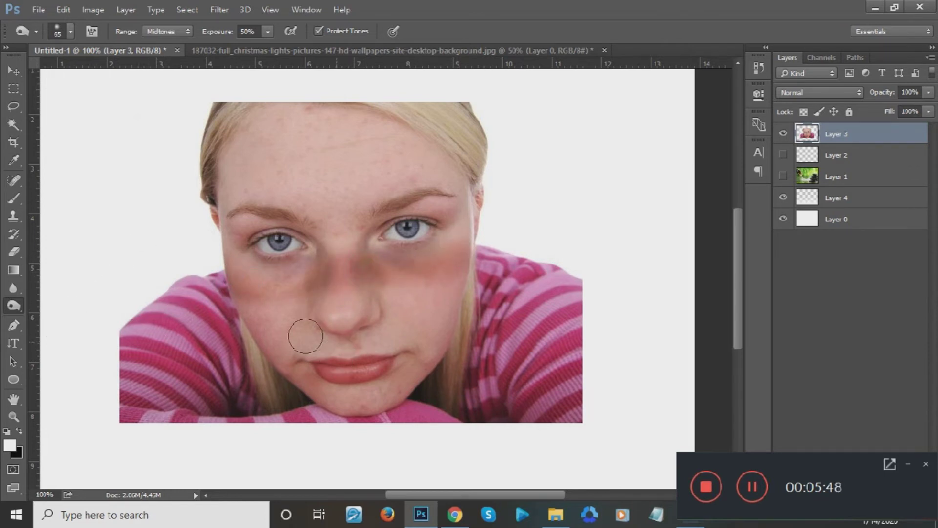
pyautogui.click(782, 133)
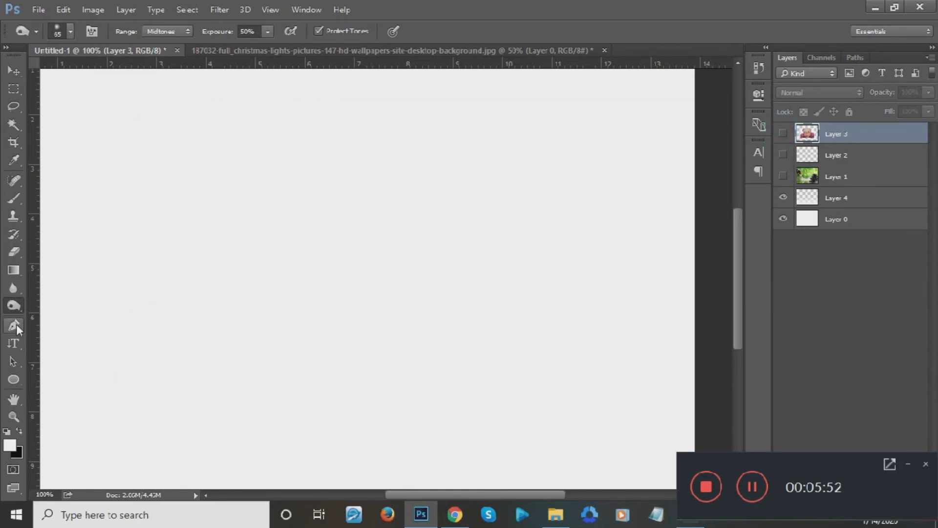
pyautogui.click(455, 518)
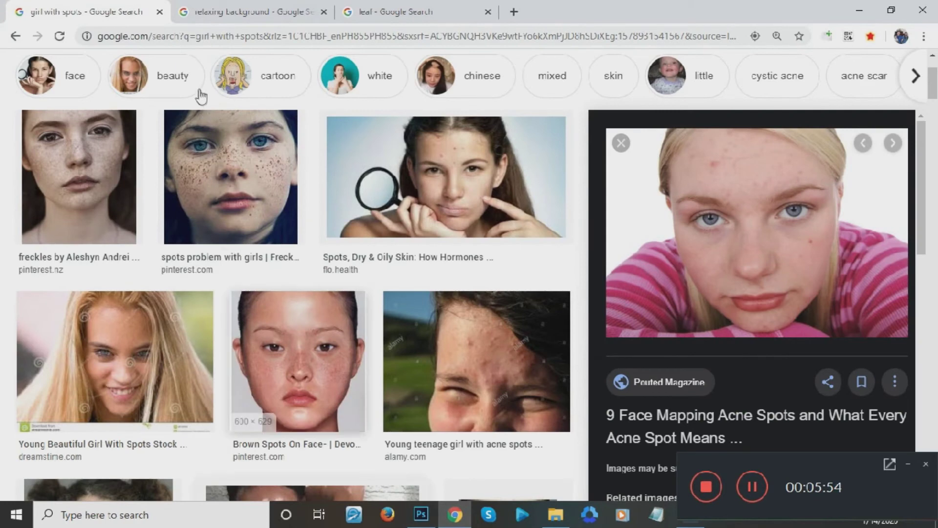
pyautogui.click(248, 13)
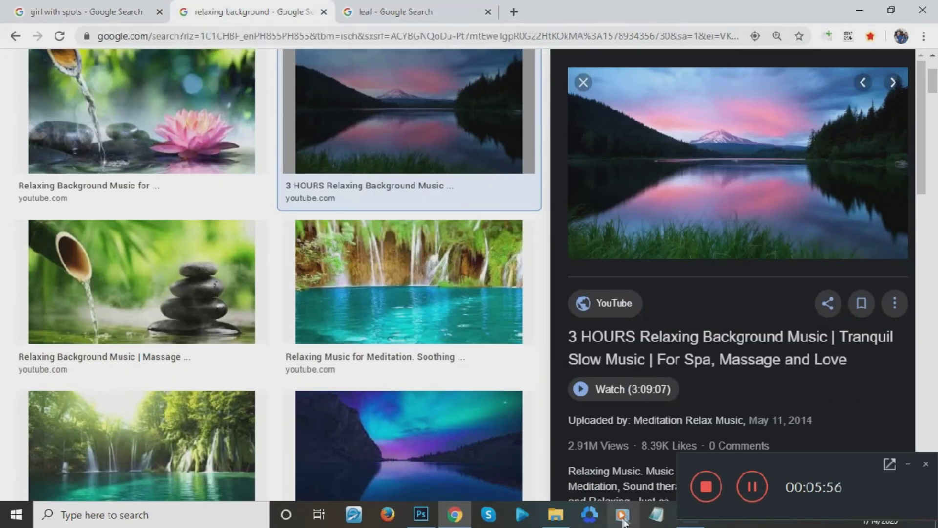
pyautogui.click(421, 514)
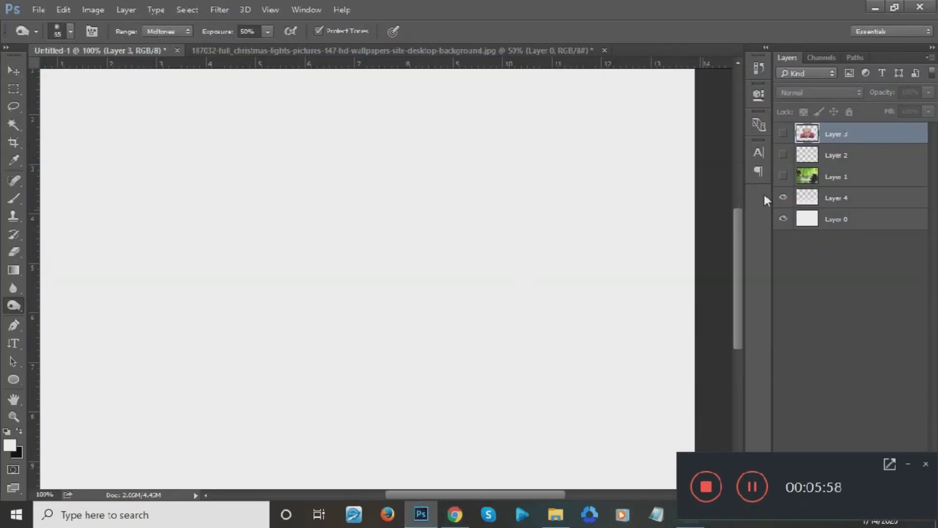
# Show the bamboo and stones picture on Layer 1 and choose the Pen tool for outlining the bamboo spout.
pyautogui.click(782, 177)
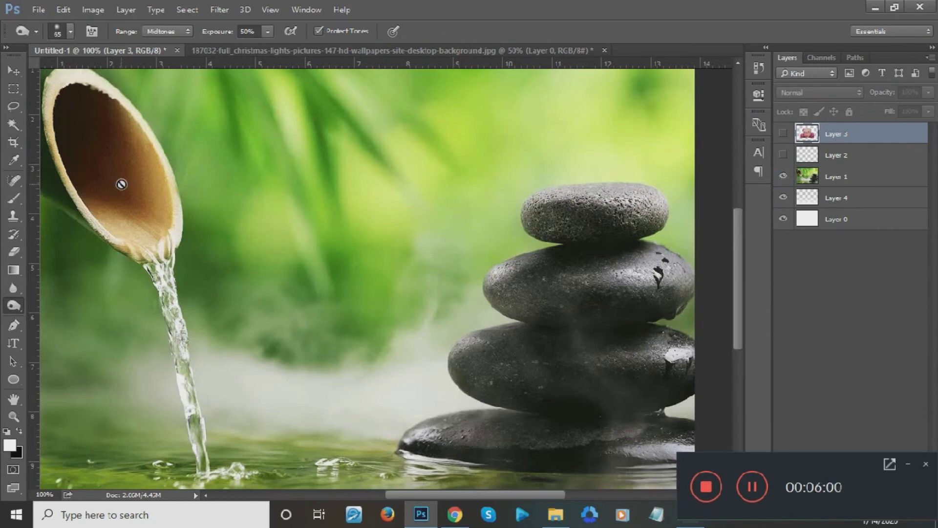
pyautogui.click(13, 399)
pyautogui.moveTo(172, 246); pyautogui.dragTo(315, 332)
pyautogui.click(14, 325)
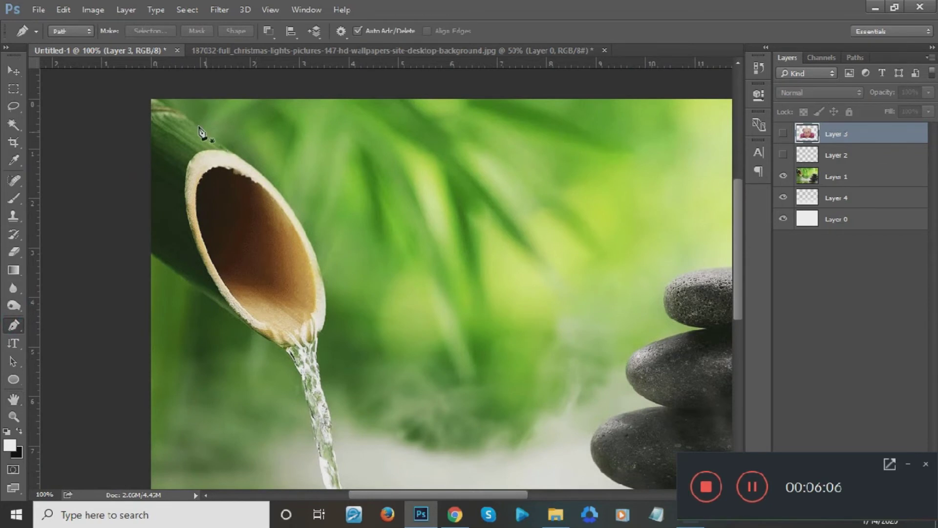
# Trace a path from the picture's upper-left corner along the bamboo's upper edge and around the spout's outer rim to the water.
pyautogui.click(152, 99)
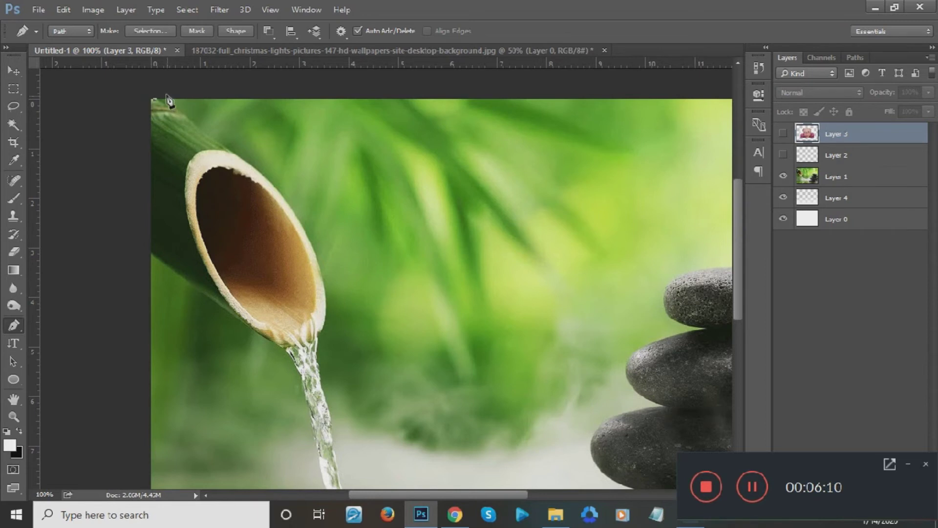
pyautogui.click(228, 151)
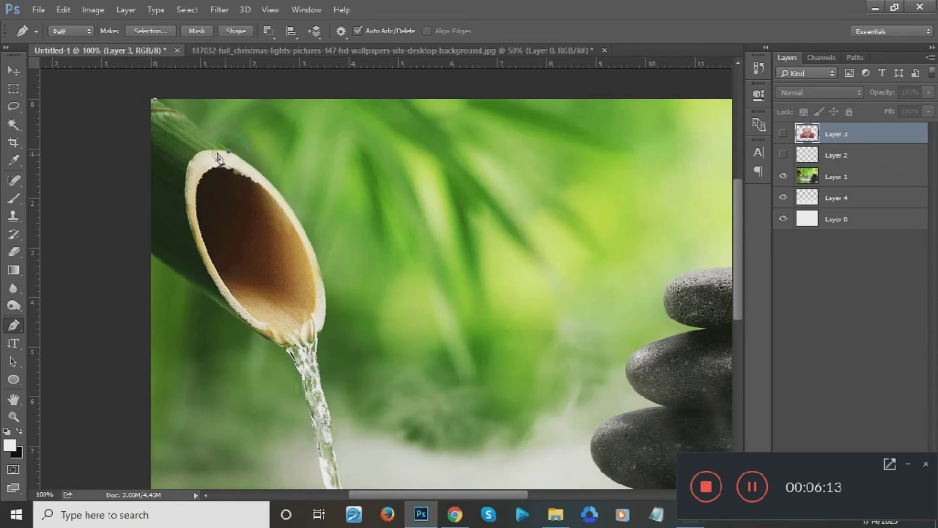
pyautogui.click(155, 99)
pyautogui.moveTo(293, 213); pyautogui.dragTo(313, 249)
pyautogui.moveTo(319, 335); pyautogui.dragTo(297, 385)
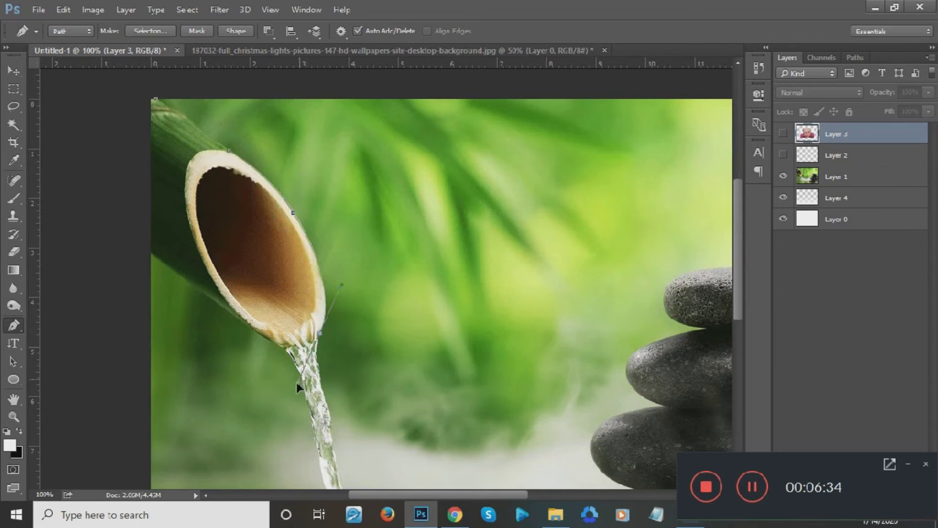
# Continue the path along the spout's lower lip and the bamboo's underside to the picture's left edge, and up past the starting corner.
pyautogui.click(318, 336)
pyautogui.click(263, 337)
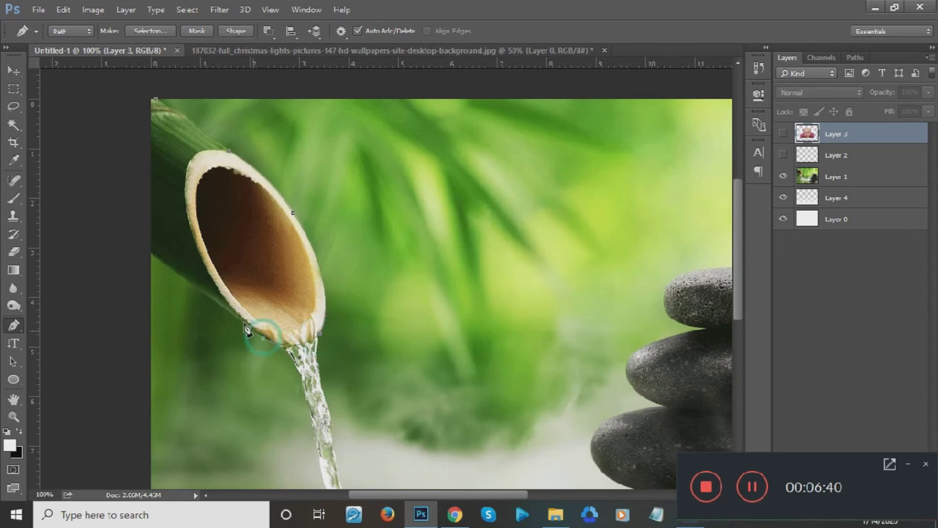
pyautogui.click(221, 305)
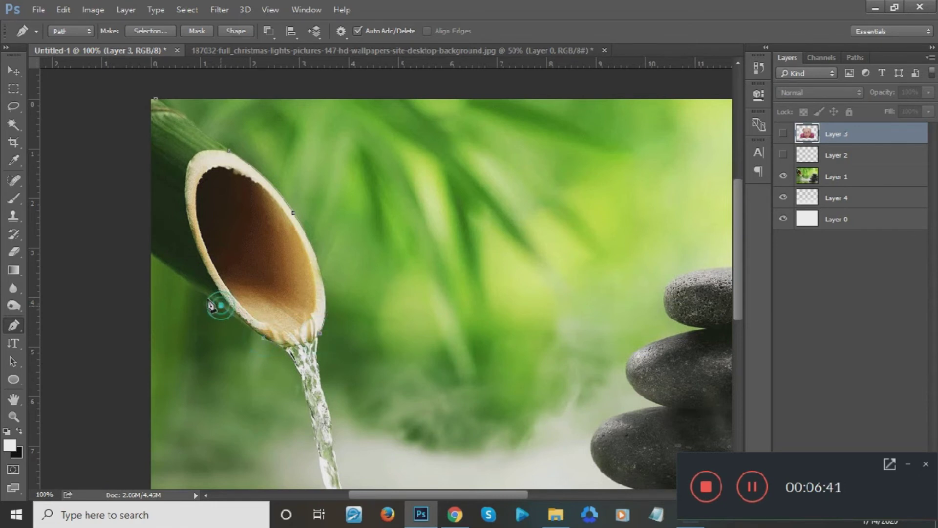
pyautogui.click(150, 253)
pyautogui.click(143, 84)
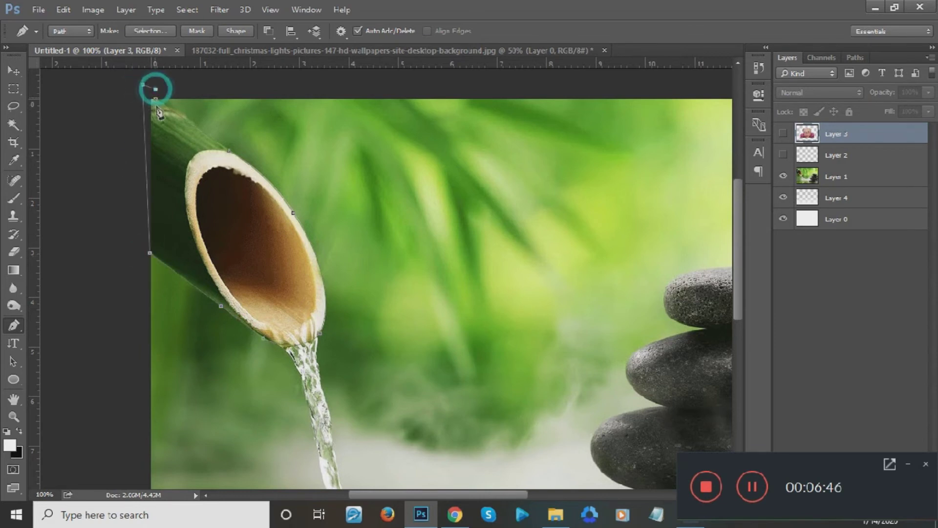
# Convert the bamboo path into a new anti-aliased selection with a feather radius of 0 pixels.
pyautogui.rightClick(160, 125)
pyautogui.click(213, 187)
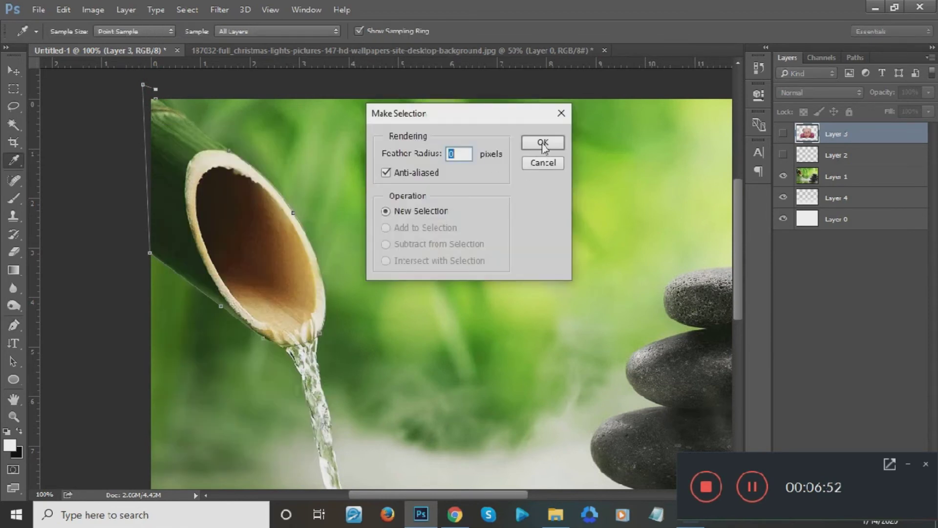
pyautogui.click(543, 144)
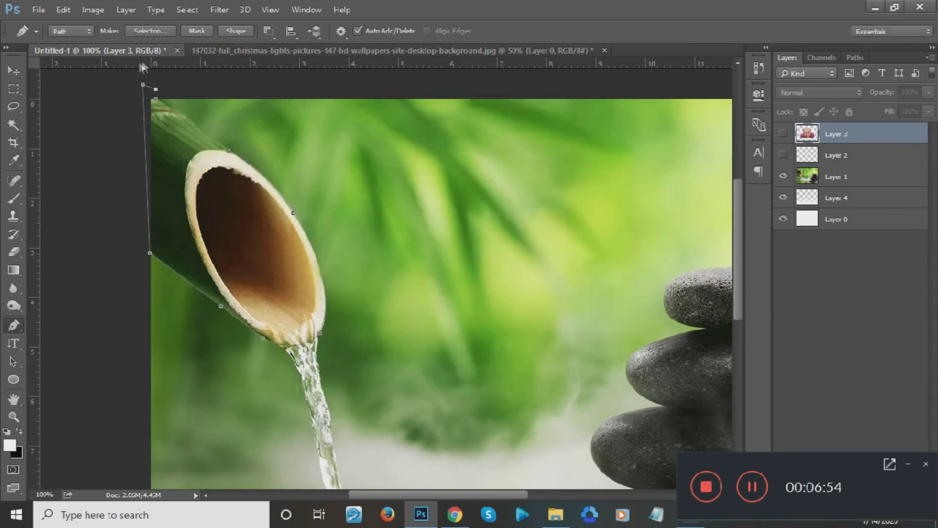
# Make Layer 1 active and invert the selection to cover only the bamboo spout.
pyautogui.click(844, 168)
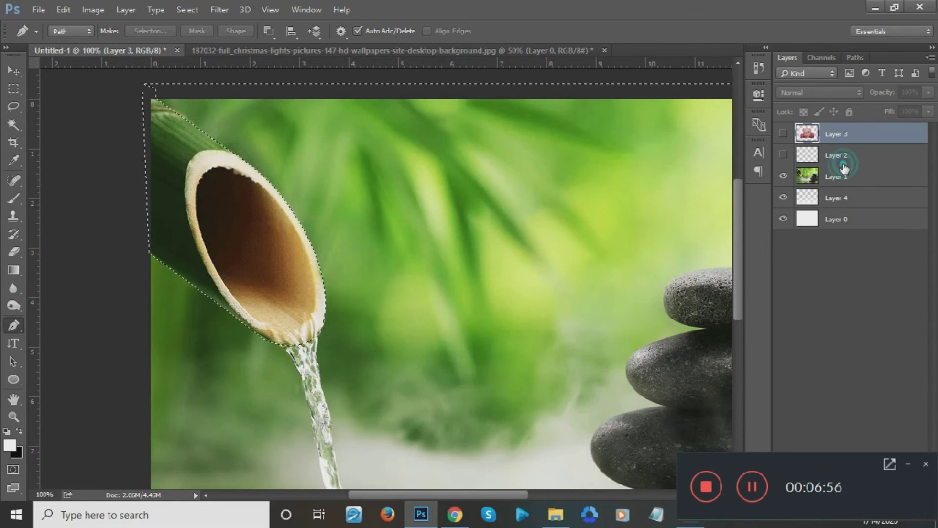
pyautogui.click(846, 177)
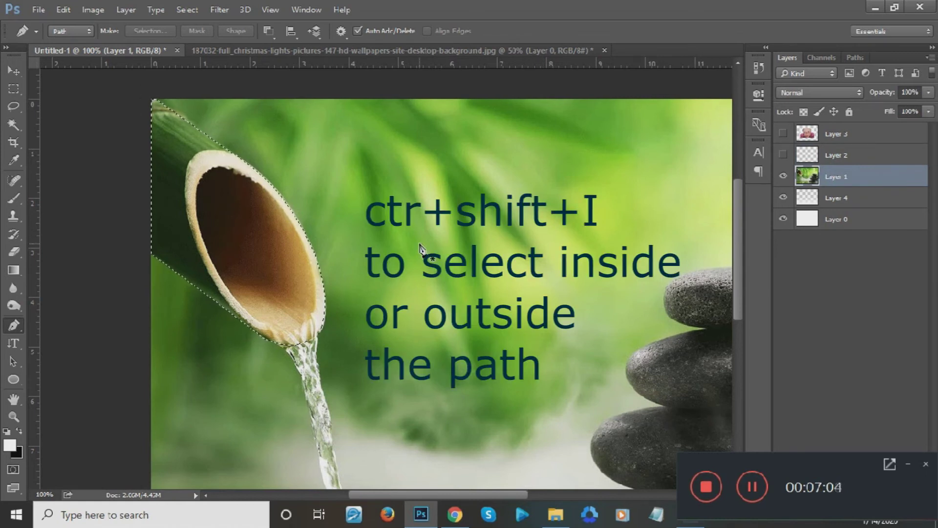
pyautogui.hotkey('ctrl', 'shift', 'i')
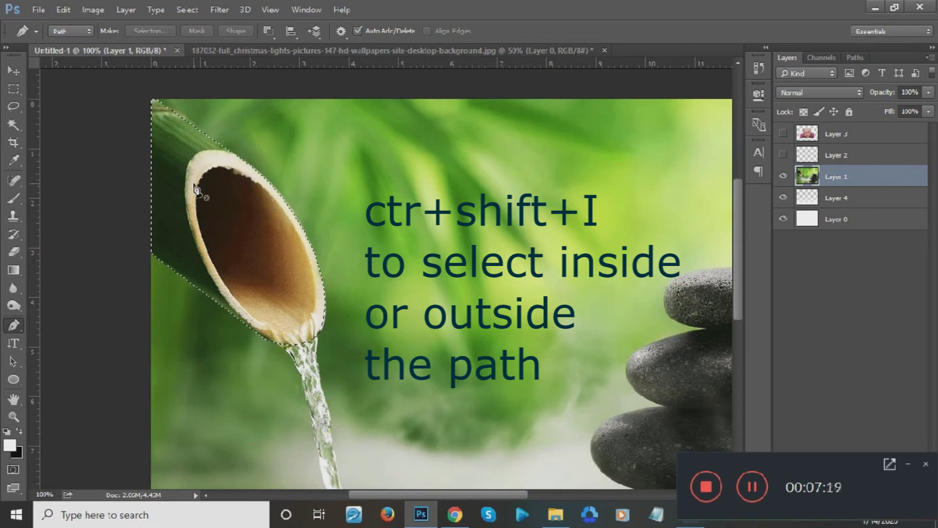
# Copy the selected bamboo spout to a new layer using the Rectangular Marquee tool's Layer Via Copy command.
pyautogui.rightClick(222, 210)
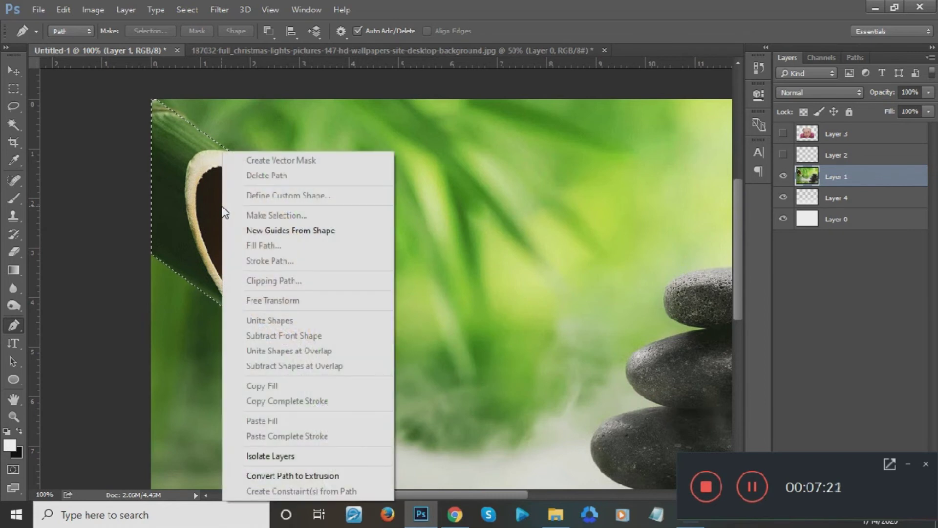
pyautogui.press('Escape')
pyautogui.press('m')
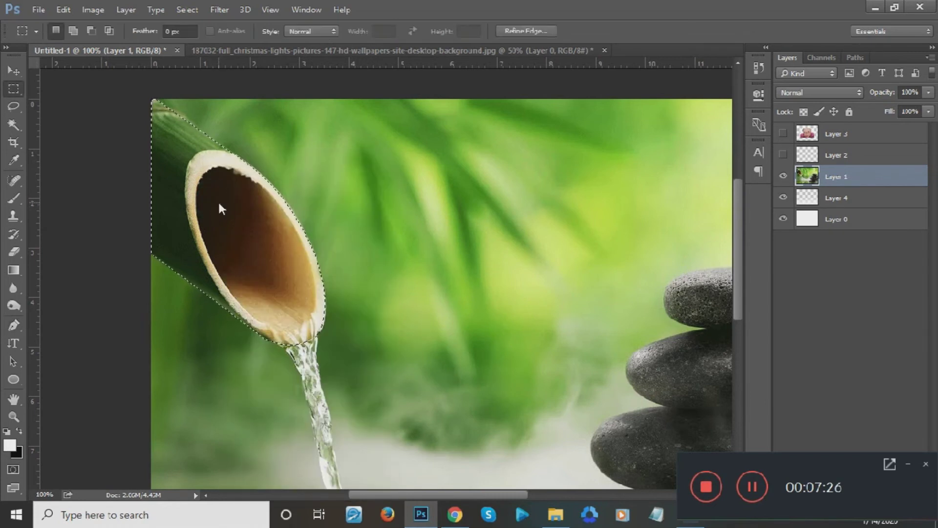
pyautogui.rightClick(218, 203)
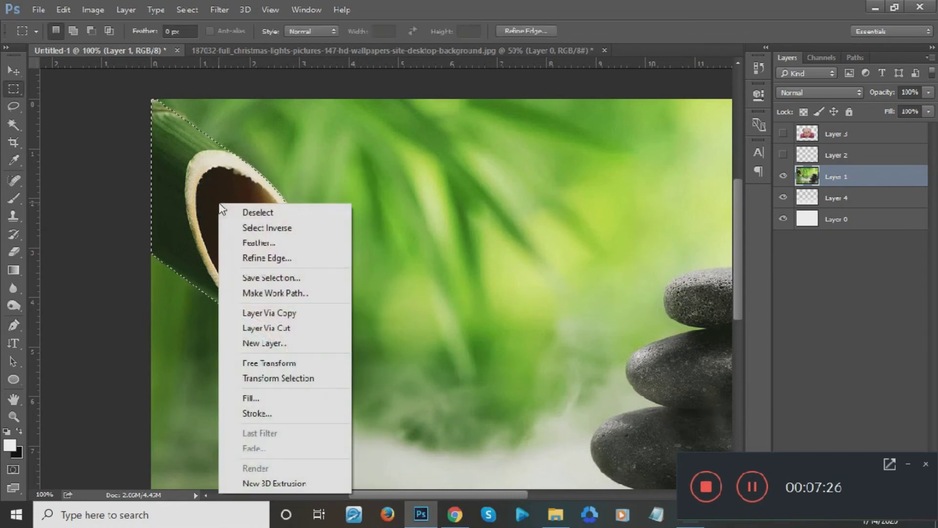
pyautogui.click(295, 317)
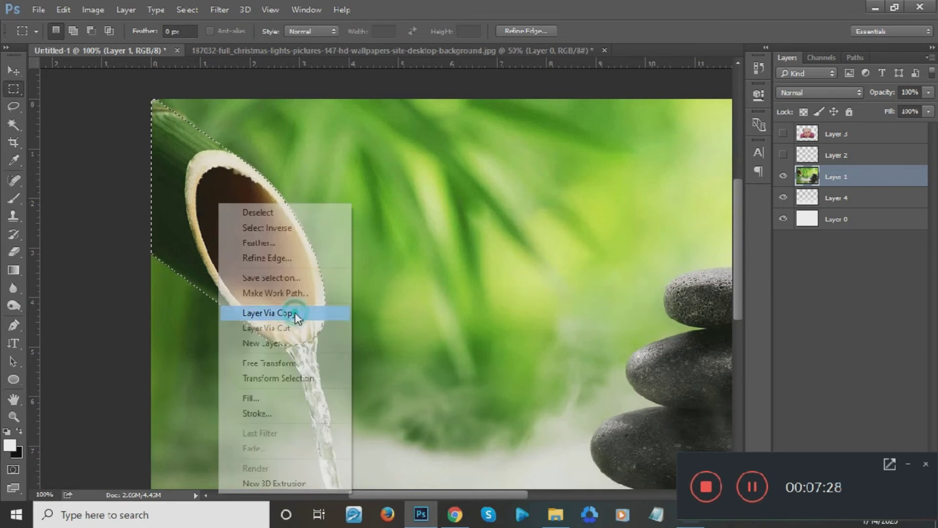
# Move the copied bamboo spout about 4 inches to the right of the original and slightly lower.
pyautogui.click(14, 71)
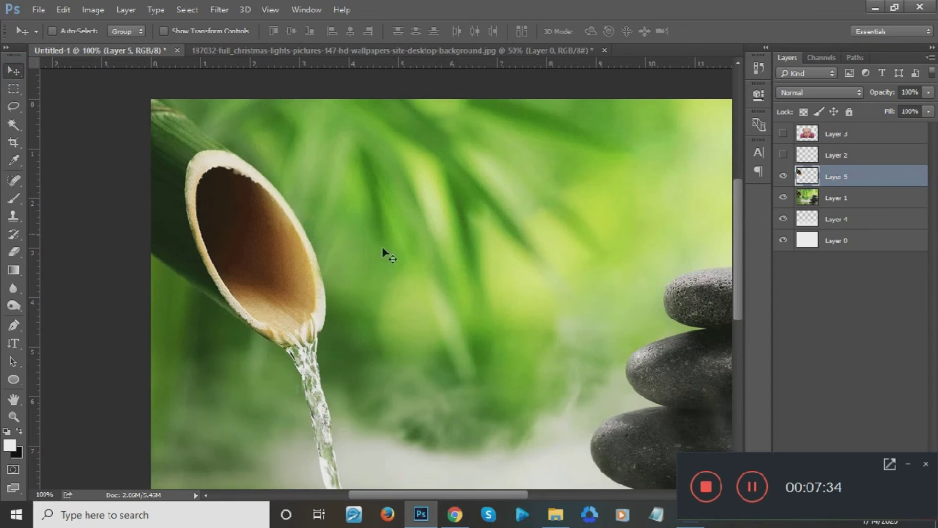
pyautogui.click(231, 221)
pyautogui.moveTo(230, 221); pyautogui.dragTo(244, 239)
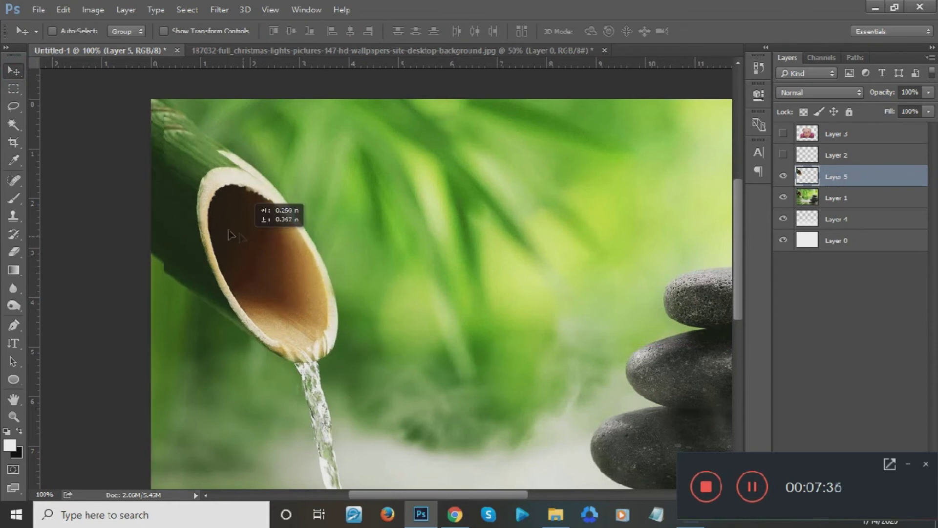
pyautogui.moveTo(212, 198); pyautogui.dragTo(430, 205)
pyautogui.moveTo(421, 208); pyautogui.dragTo(407, 223)
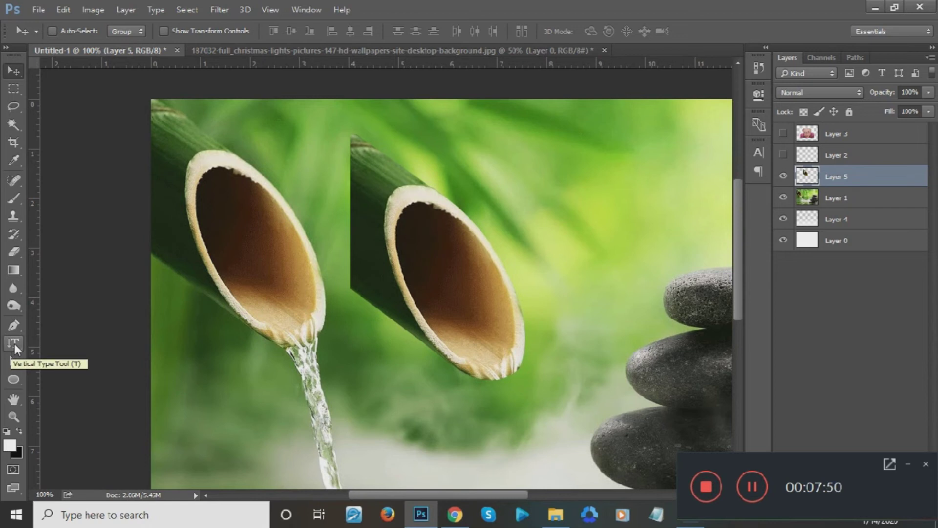
# Add the horizontal text "hello" near the picture's upper edge, above and to the right of the copied bamboo spout.
pyautogui.click(14, 344)
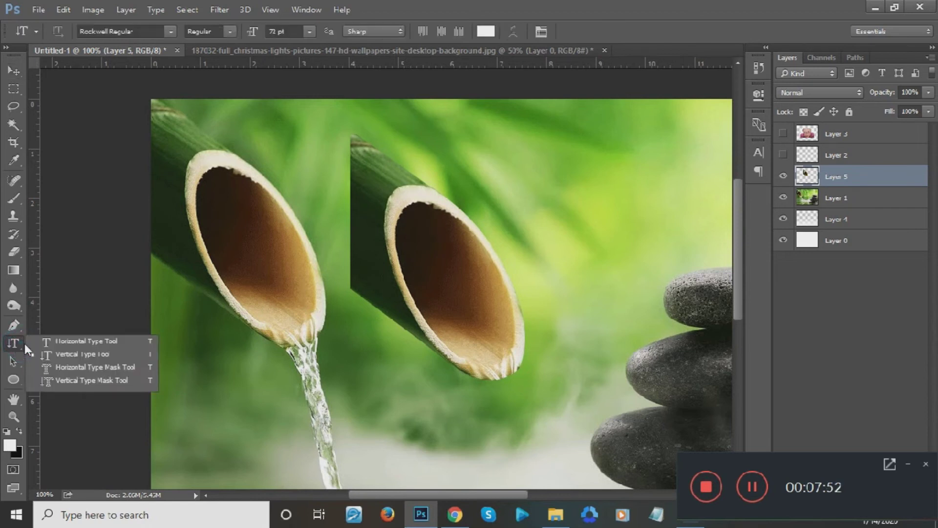
pyautogui.click(66, 340)
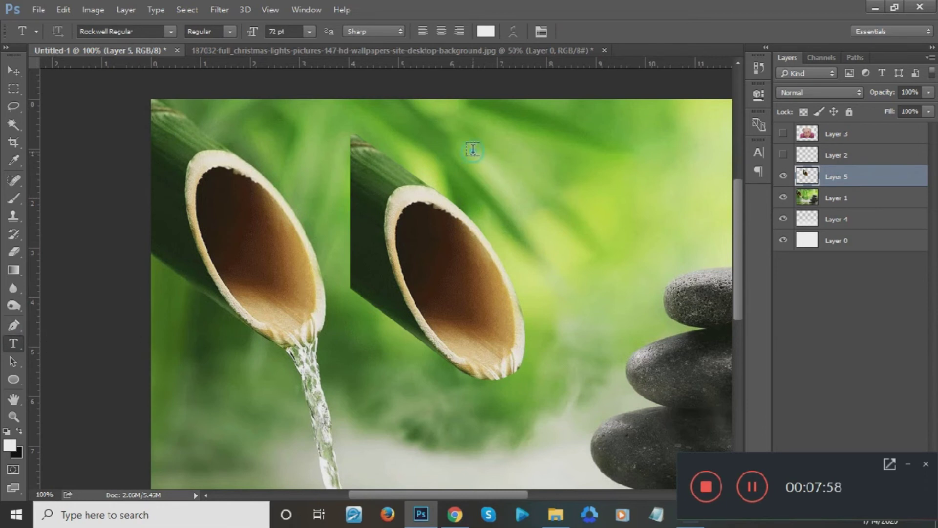
pyautogui.click(469, 156)
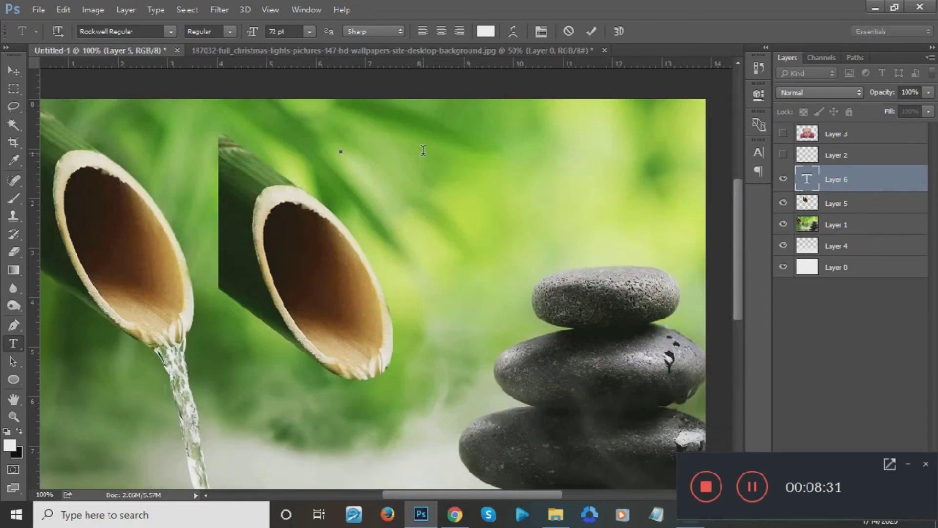
pyautogui.write('hello')
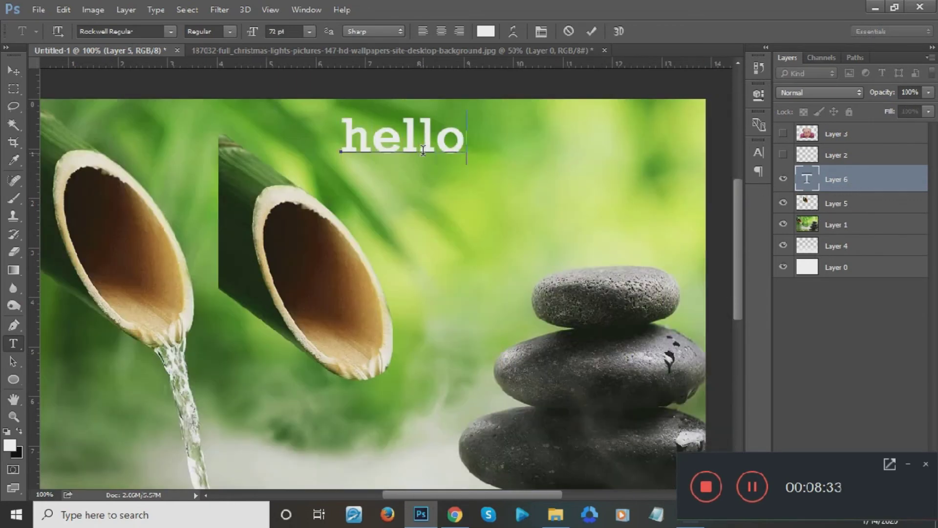
pyautogui.click(15, 72)
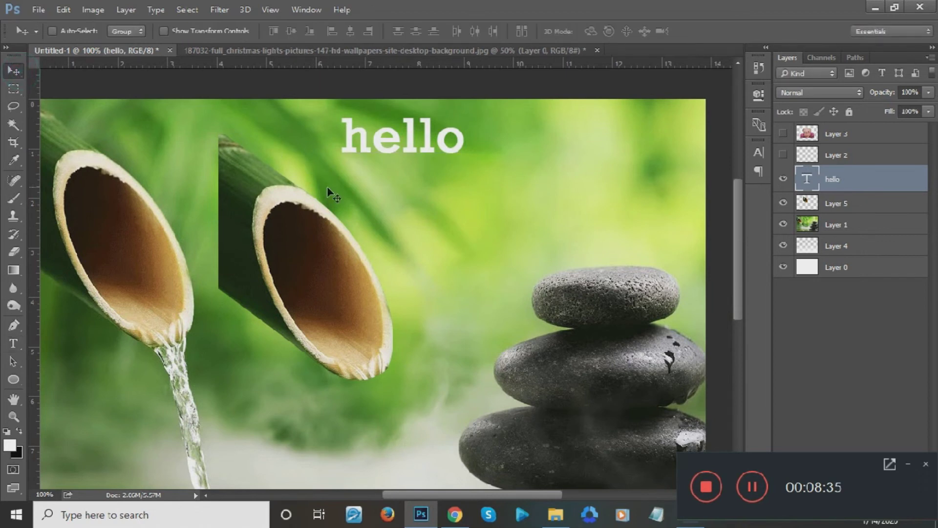
# Add the vertical text "hello" below the horizontal text, between the copied bamboo spout and the stones.
pyautogui.click(12, 345)
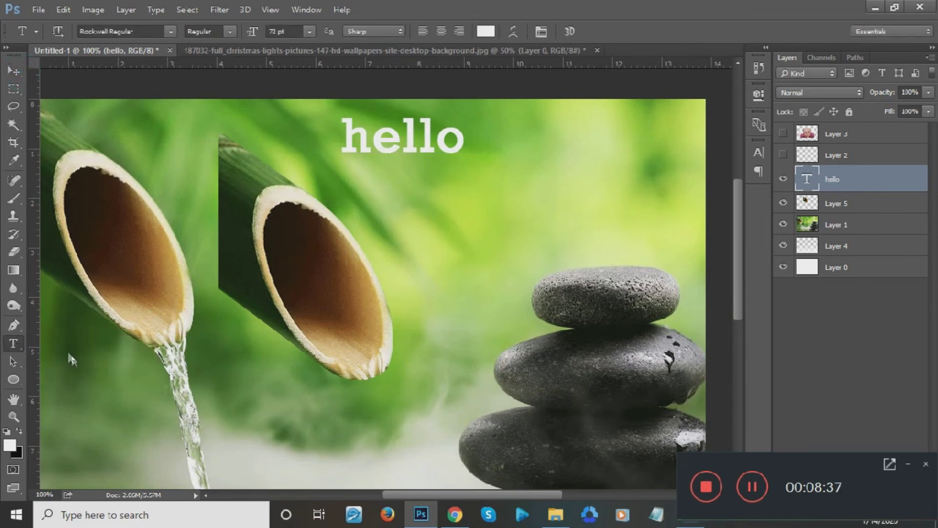
pyautogui.click(14, 347)
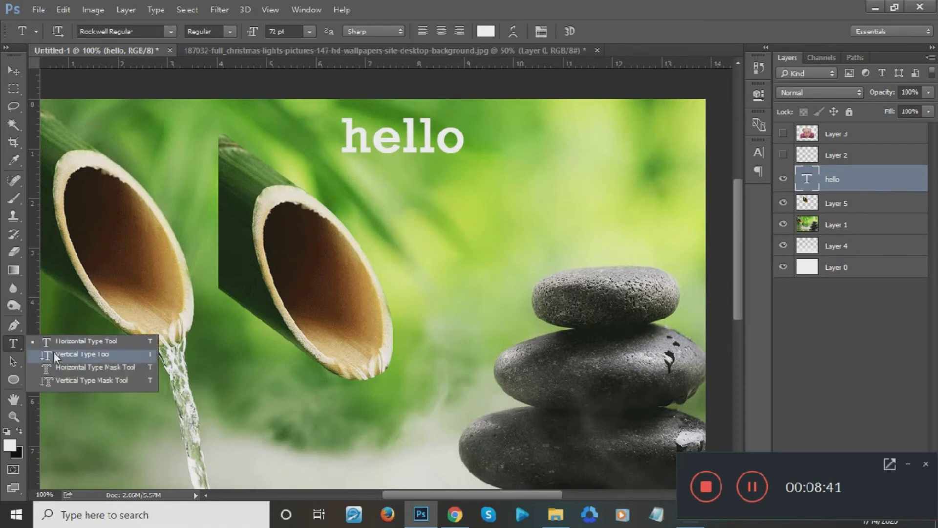
pyautogui.click(54, 353)
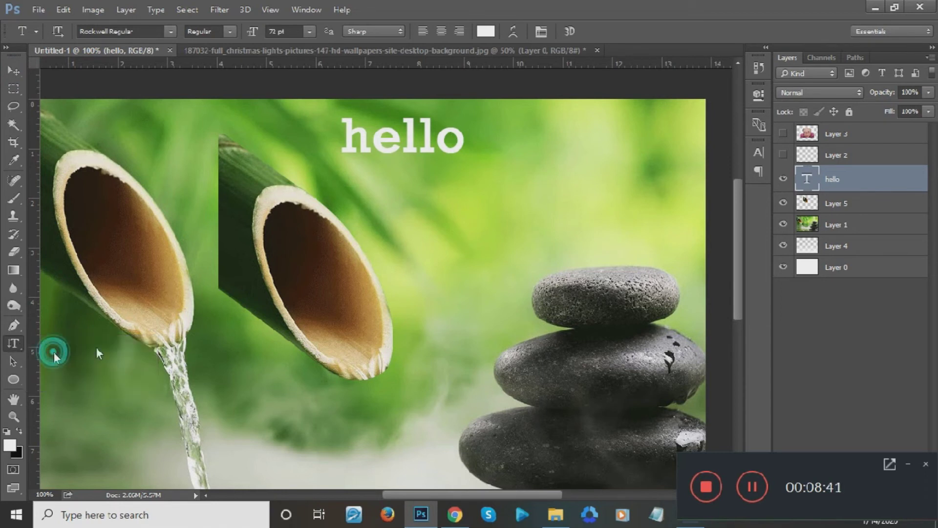
pyautogui.click(409, 199)
pyautogui.write('hello')
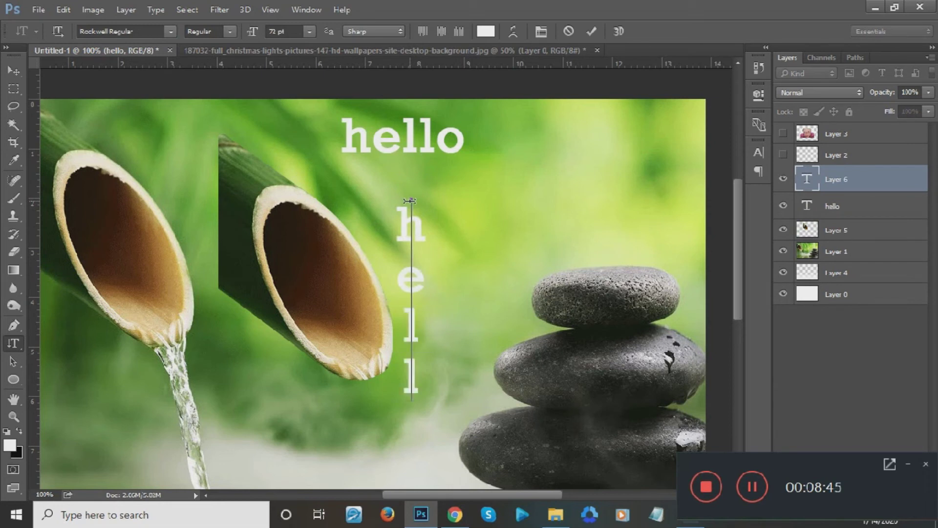
pyautogui.click(14, 74)
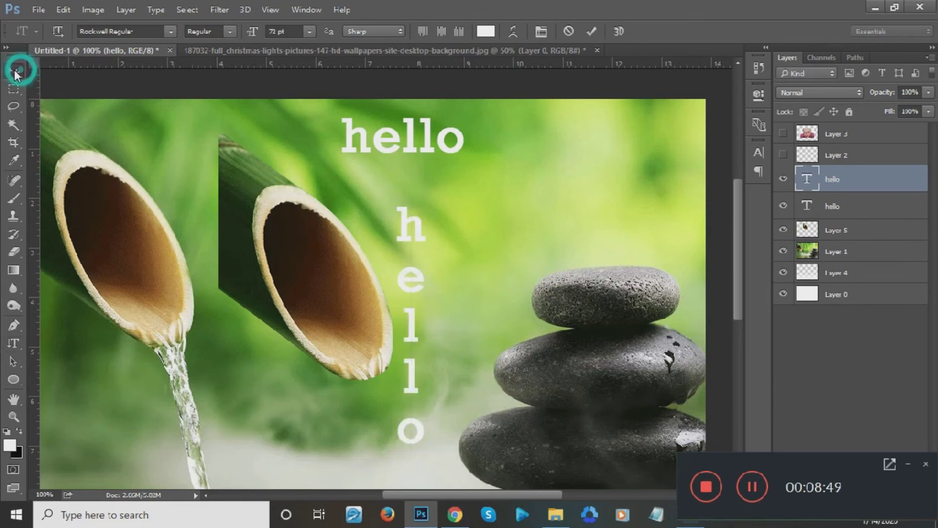
# Hide both "hello" text layers.
pyautogui.click(15, 400)
pyautogui.moveTo(241, 303); pyautogui.dragTo(289, 260)
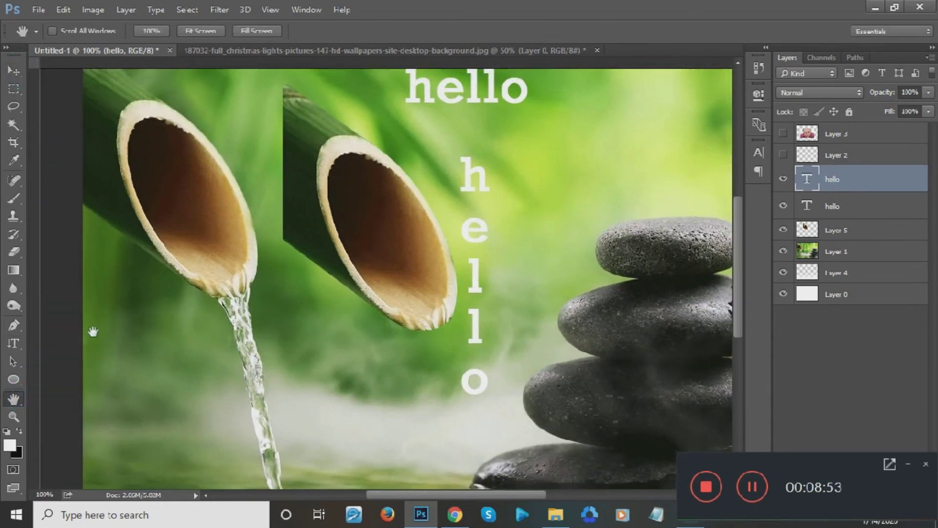
pyautogui.click(14, 363)
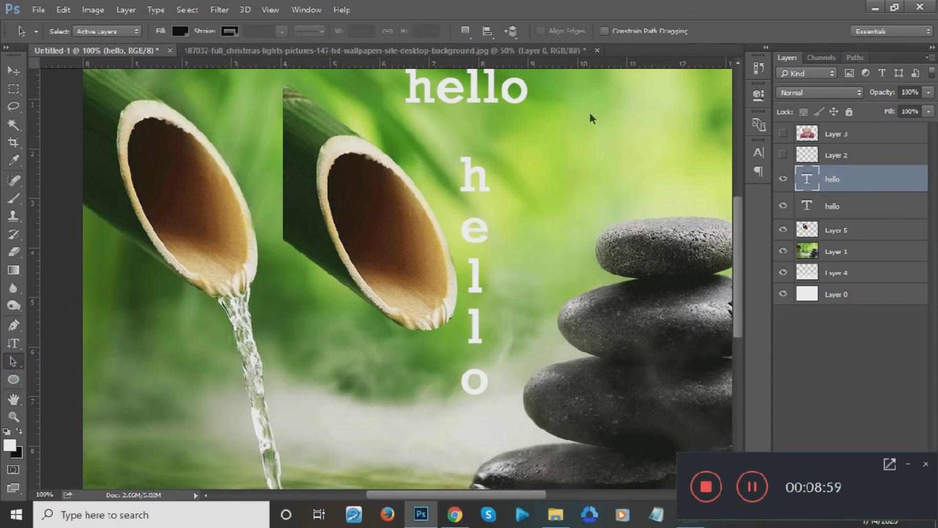
pyautogui.click(856, 58)
pyautogui.click(787, 58)
pyautogui.click(783, 206)
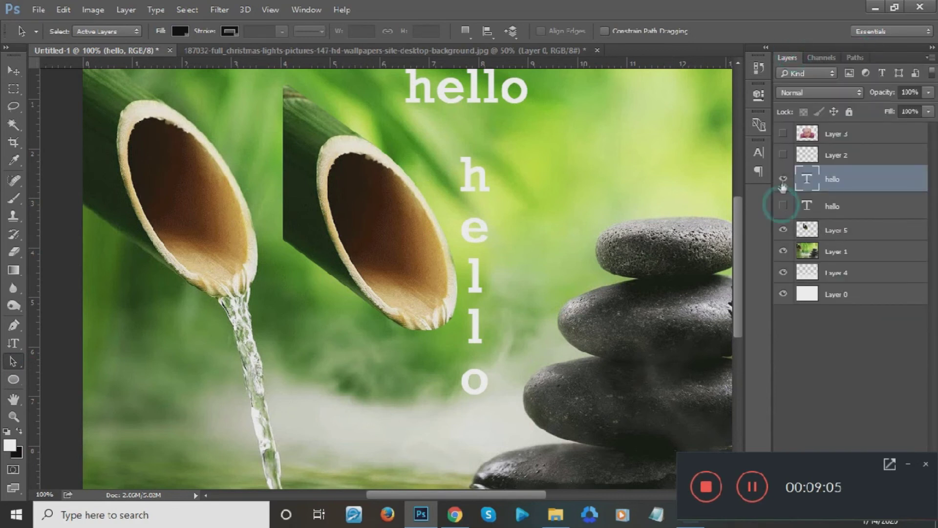
pyautogui.click(783, 179)
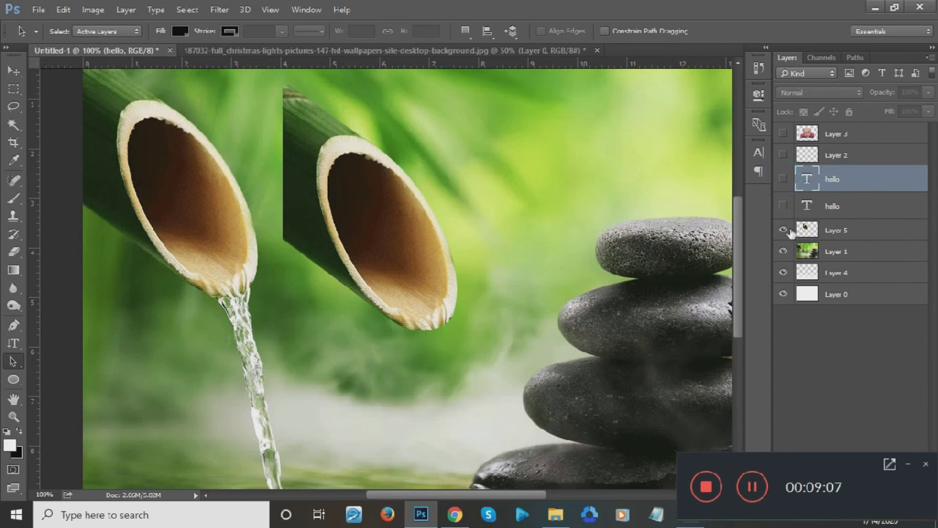
# Shift the bamboo picture on Layer 1 slightly up and left, and the copied spout on Layer 5 slightly down and left.
pyautogui.click(830, 249)
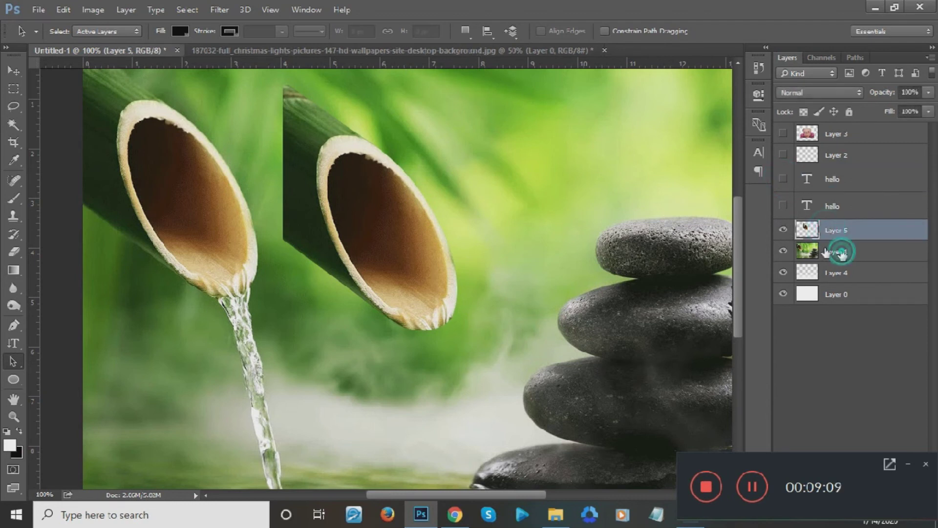
pyautogui.click(13, 71)
pyautogui.moveTo(273, 161); pyautogui.dragTo(262, 354)
pyautogui.click(836, 230)
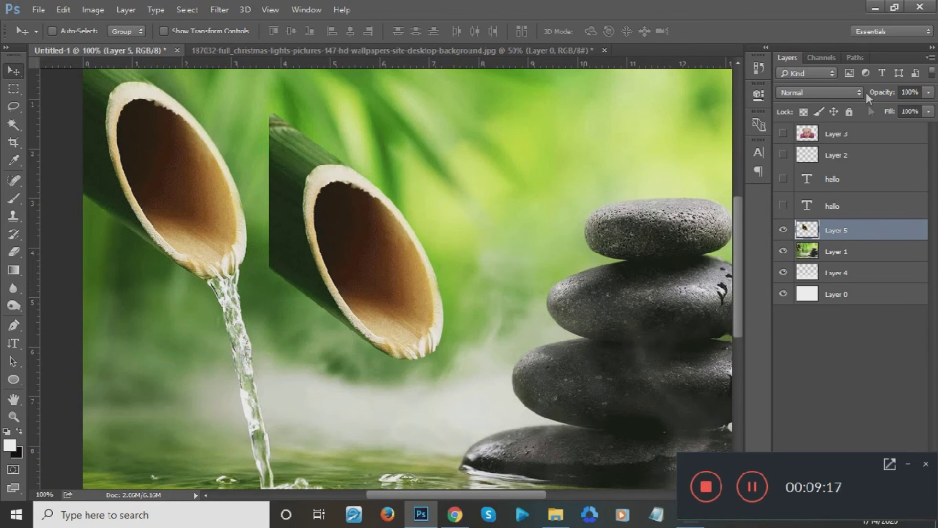
# Load the Work Path as a selection and deselect it again.
pyautogui.click(854, 57)
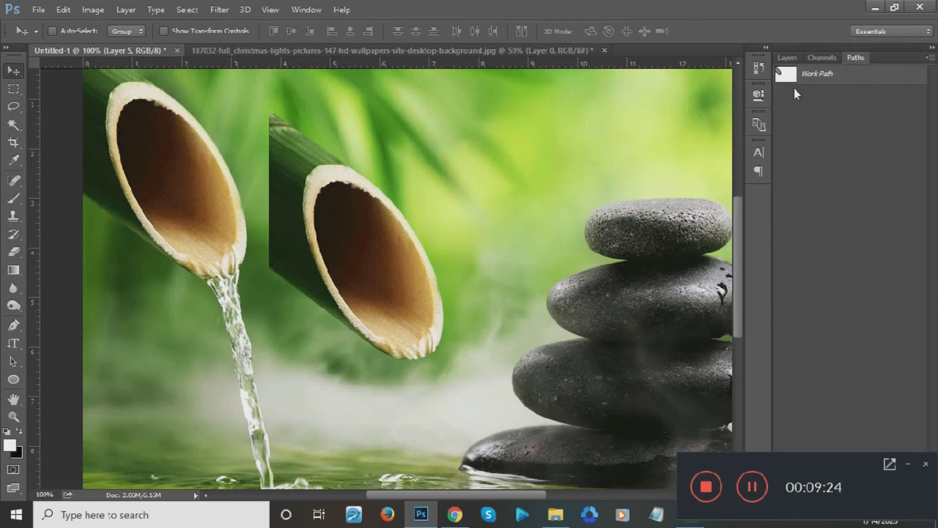
pyautogui.click(786, 57)
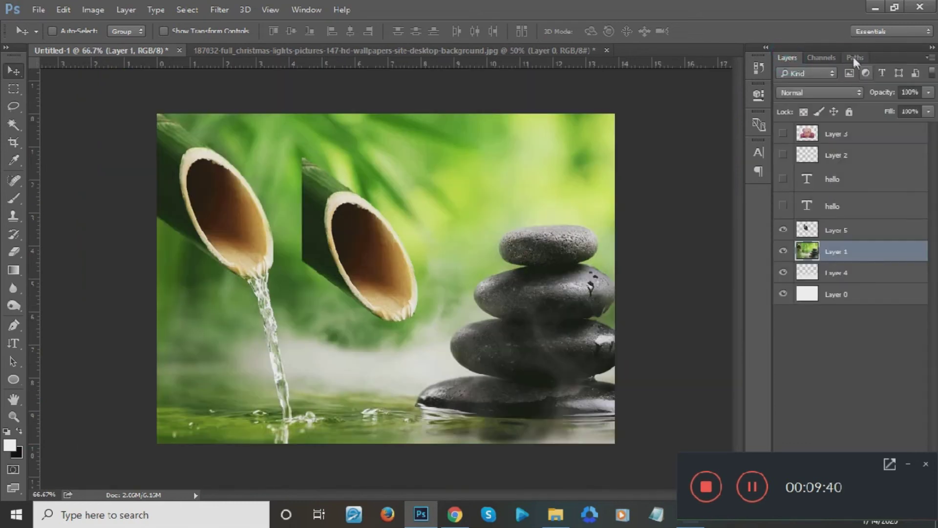
pyautogui.click(854, 57)
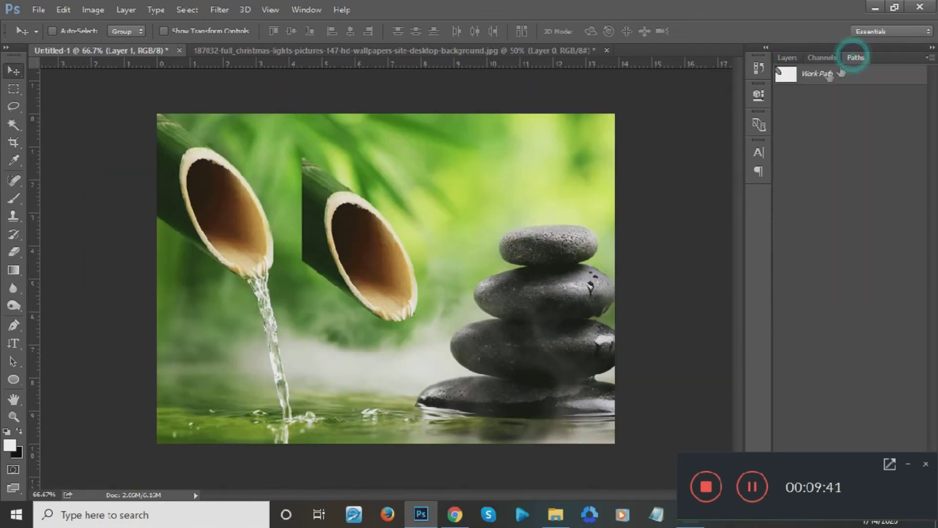
pyautogui.keyDown('ctrl'); pyautogui.click(782, 75); pyautogui.keyUp('ctrl')
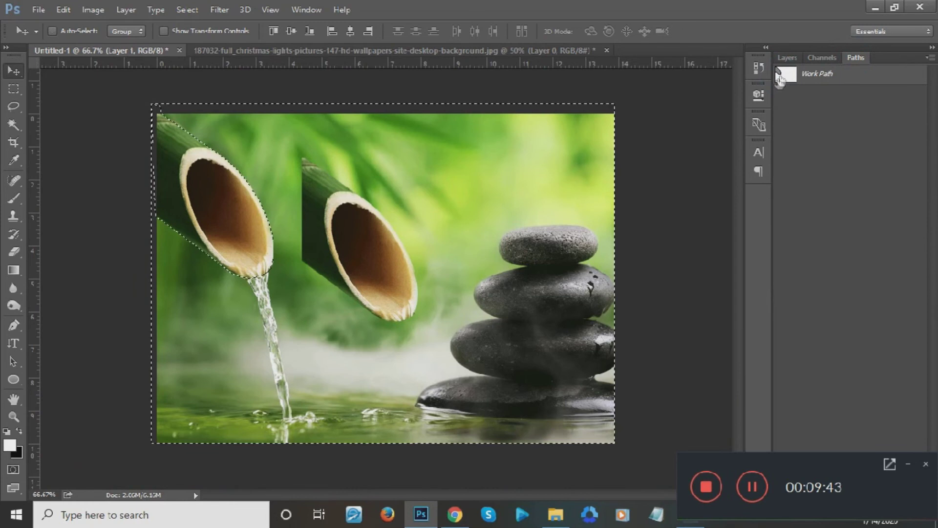
pyautogui.press('ctrl')
pyautogui.hotkey('ctrl', 'd')
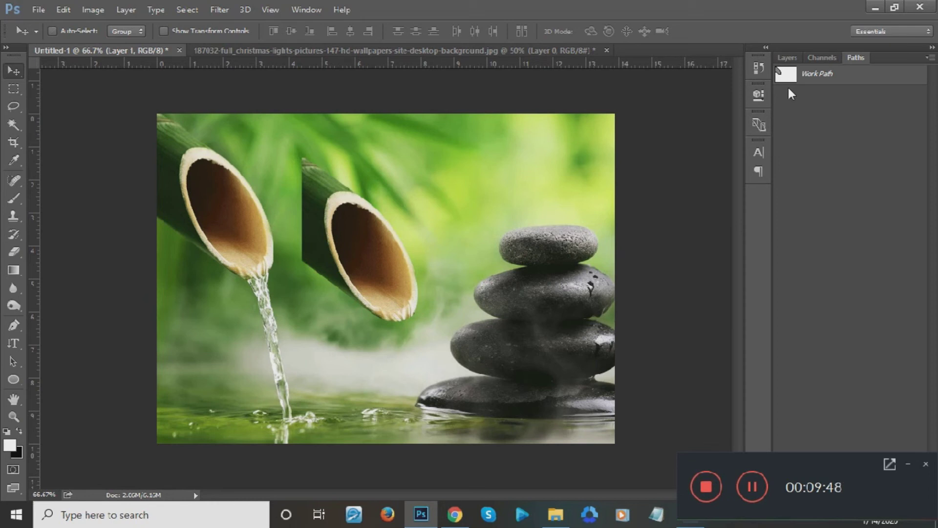
# Move the whole Work Path down and slightly right over the falling water with the Path Selection tool.
pyautogui.click(18, 361)
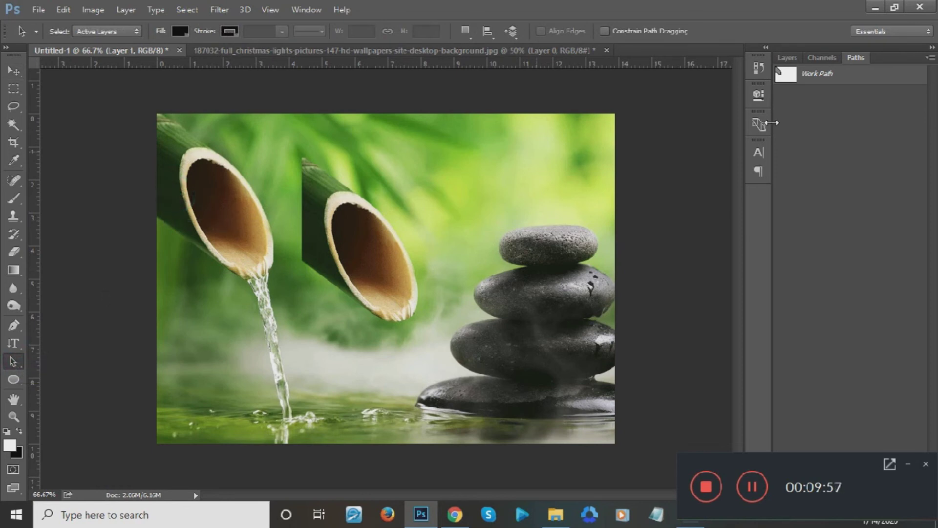
pyautogui.click(792, 74)
pyautogui.moveTo(221, 190); pyautogui.dragTo(263, 340)
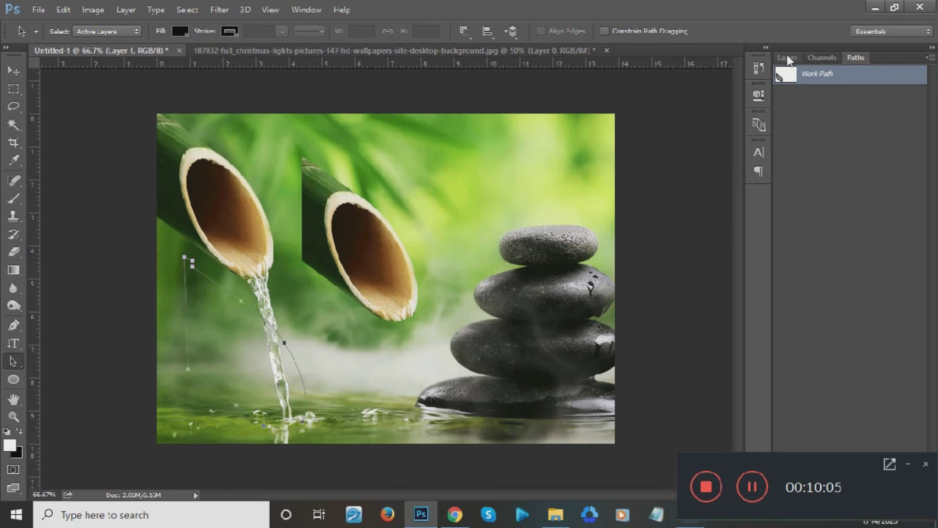
pyautogui.click(787, 57)
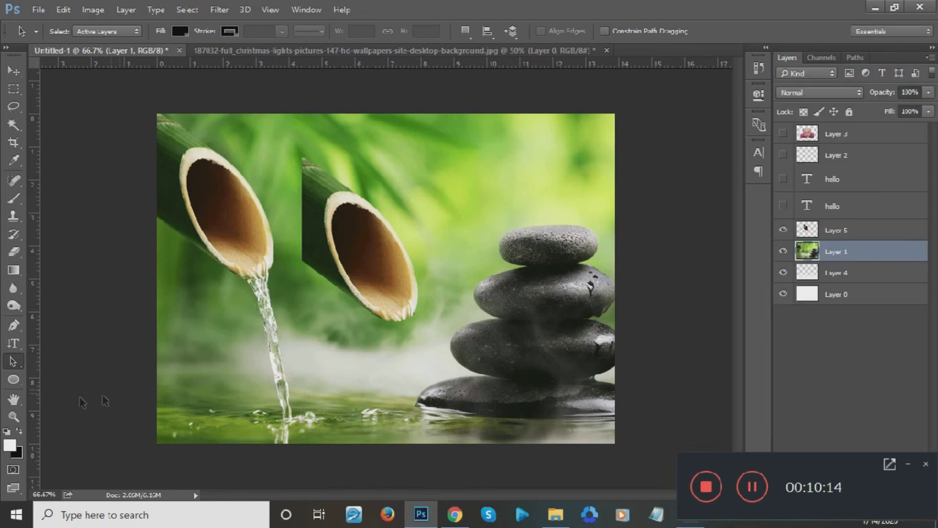
# Choose the Rectangle tool and delete Layer 5, both "hello" text layers, Layer 2 and Layer 3.
pyautogui.click(15, 382)
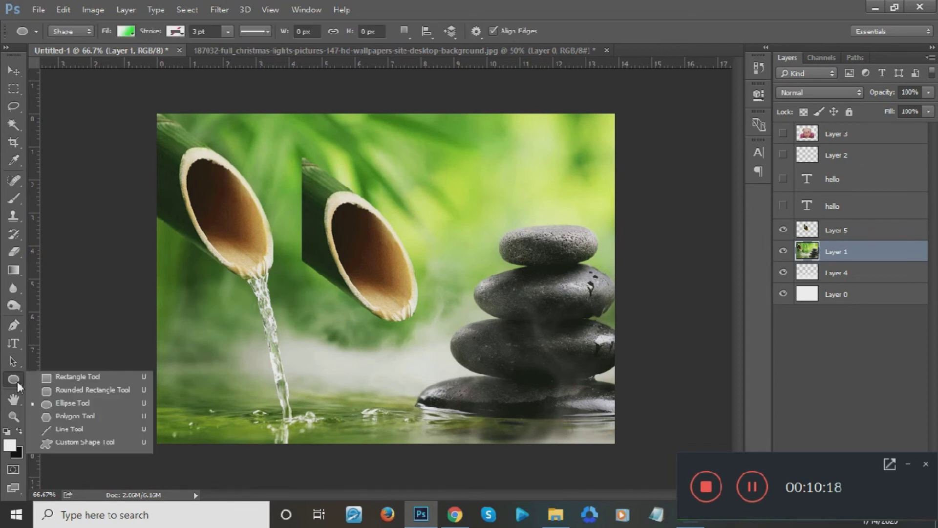
pyautogui.click(86, 377)
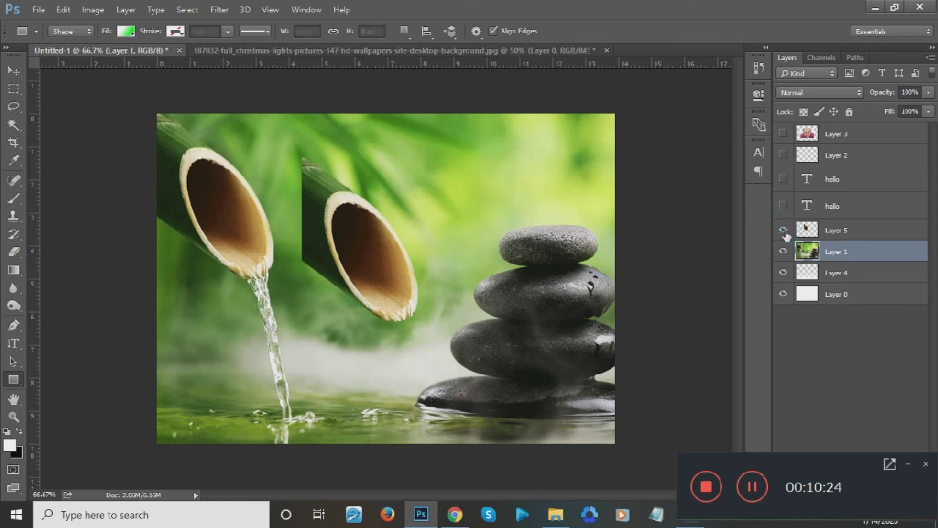
pyautogui.click(833, 231)
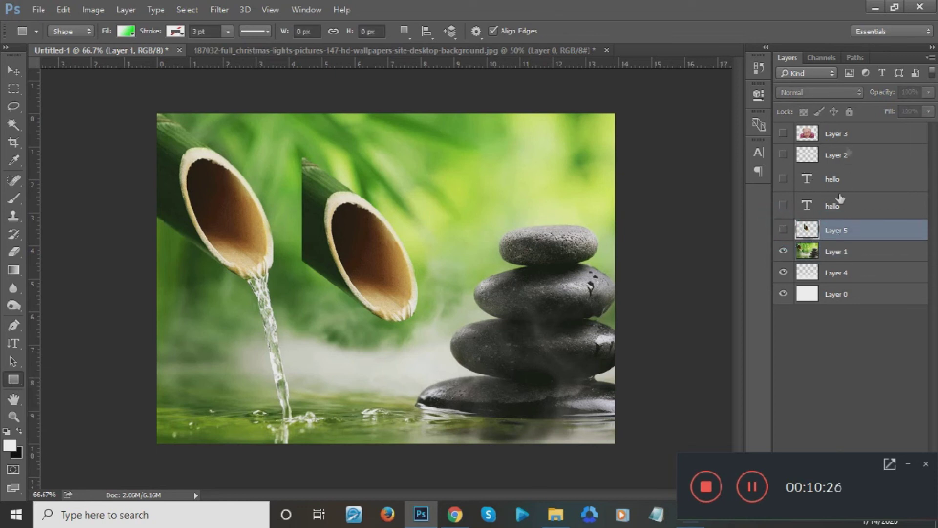
pyautogui.click(783, 229)
pyautogui.keyDown('shift'); pyautogui.click(844, 137); pyautogui.keyUp('shift')
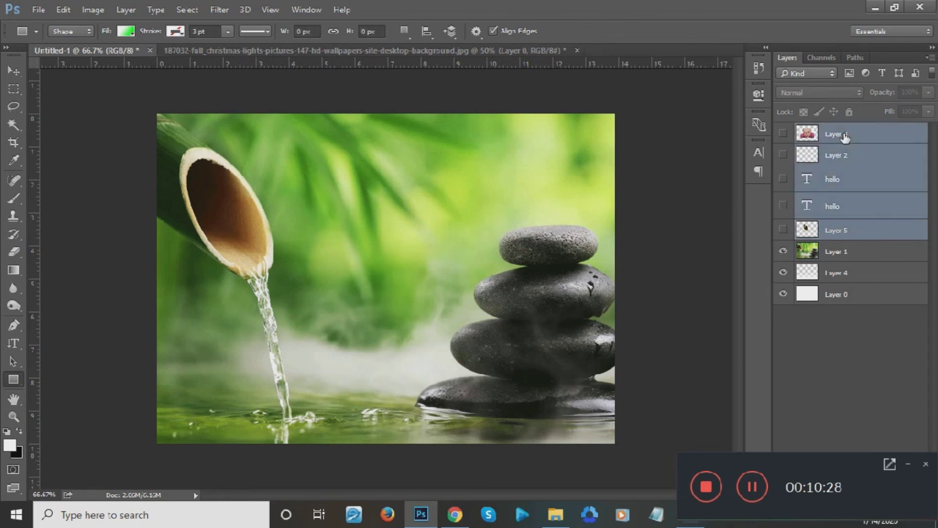
pyautogui.press('Delete')
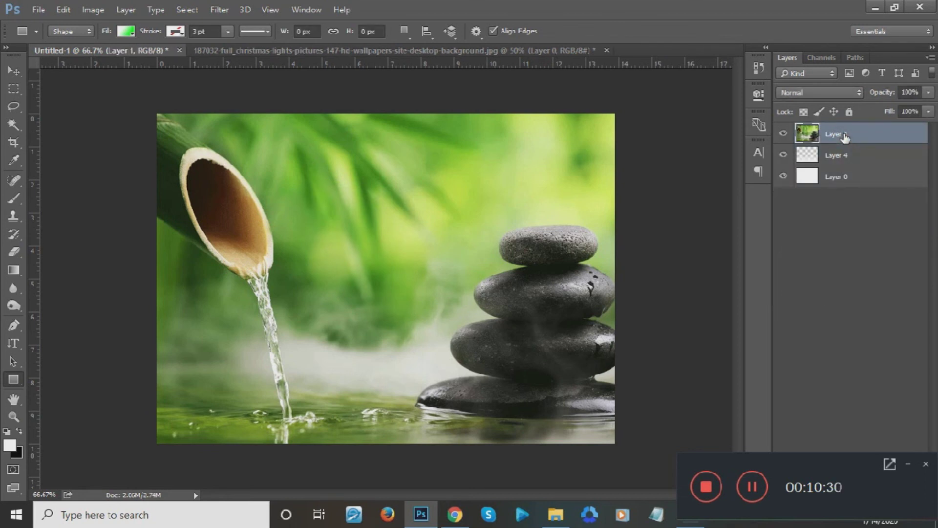
# Draw a rectangle of about 187 by 138 px to the right of the bamboo spout and fill it with solid dark blue.
pyautogui.moveTo(278, 153); pyautogui.dragTo(364, 216)
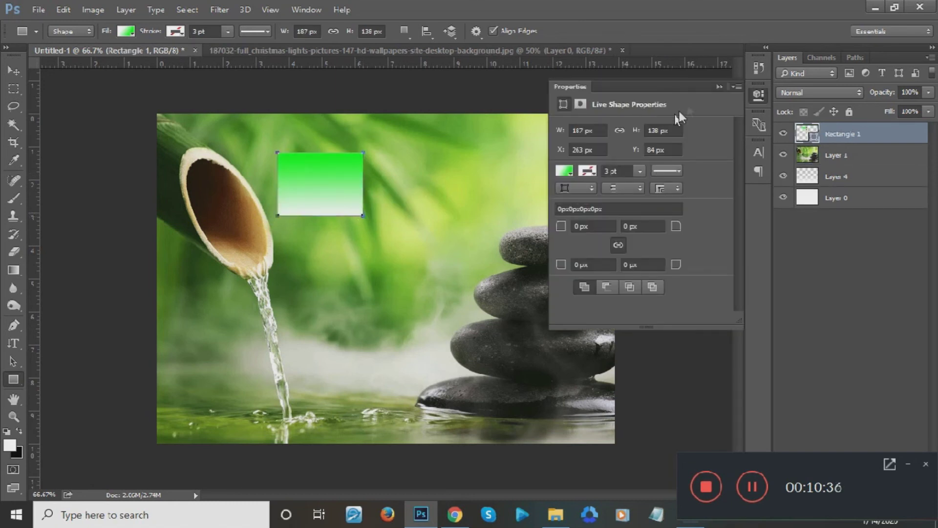
pyautogui.click(565, 171)
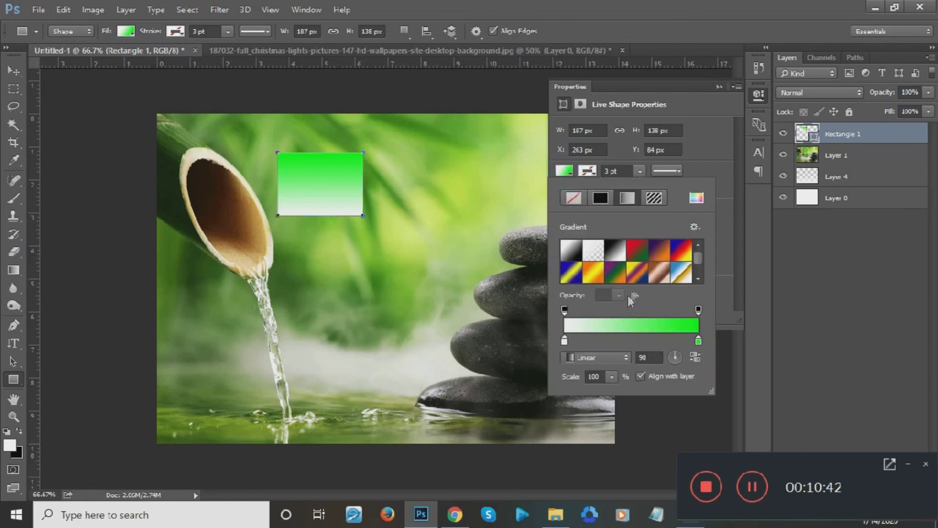
pyautogui.click(600, 196)
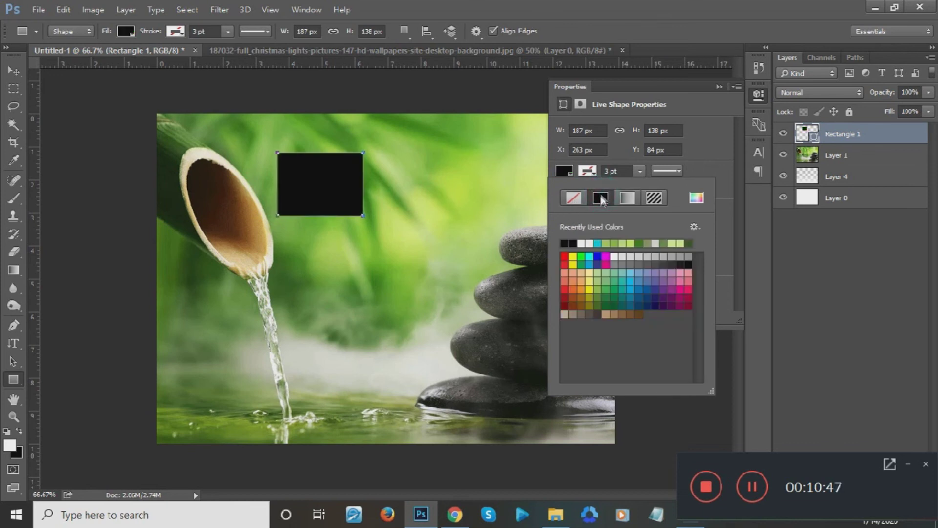
pyautogui.click(608, 285)
pyautogui.click(623, 292)
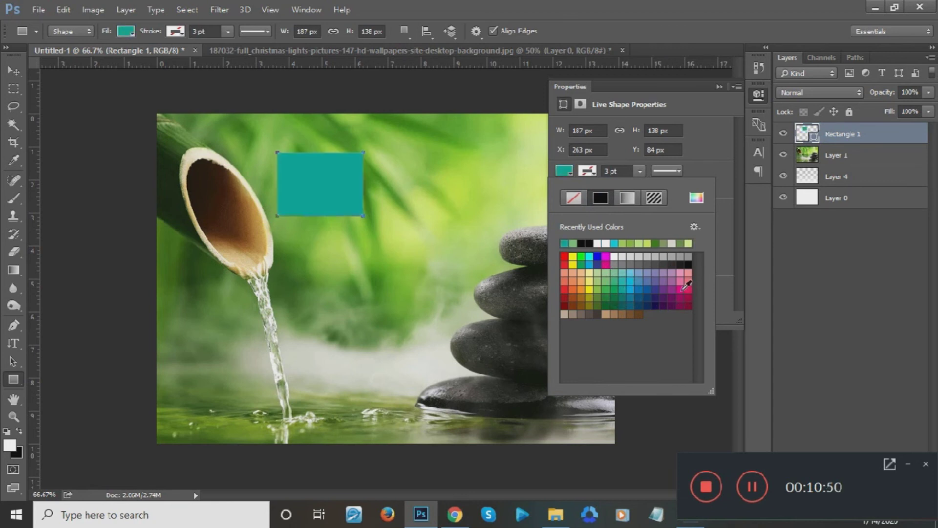
pyautogui.click(683, 289)
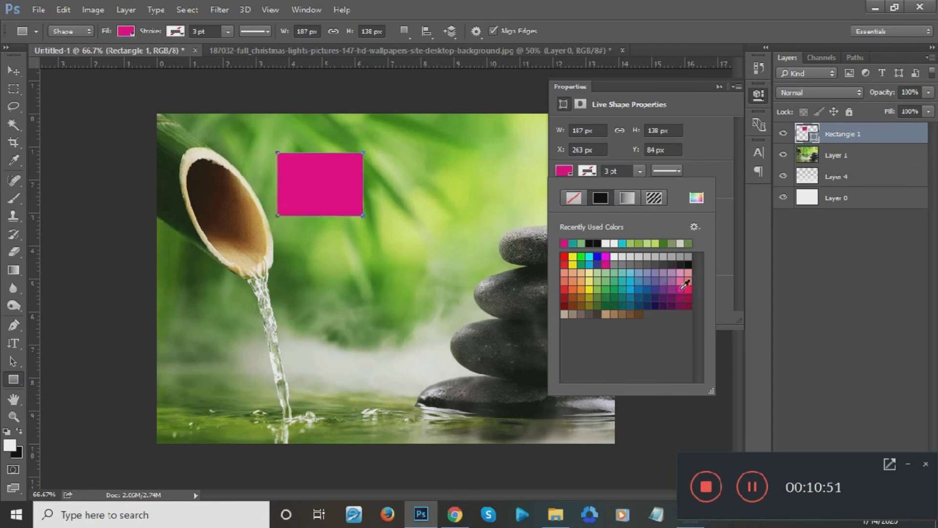
pyautogui.click(656, 288)
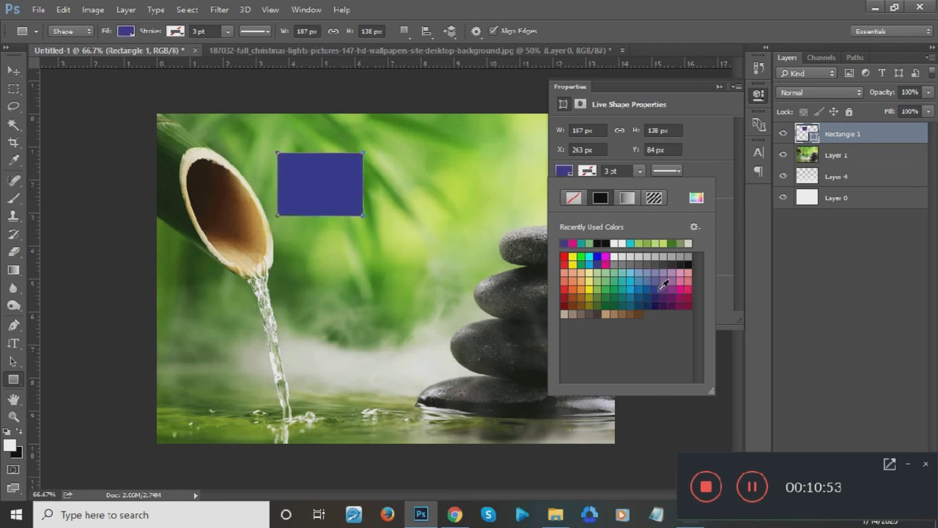
pyautogui.click(718, 88)
pyautogui.click(719, 86)
pyautogui.click(14, 71)
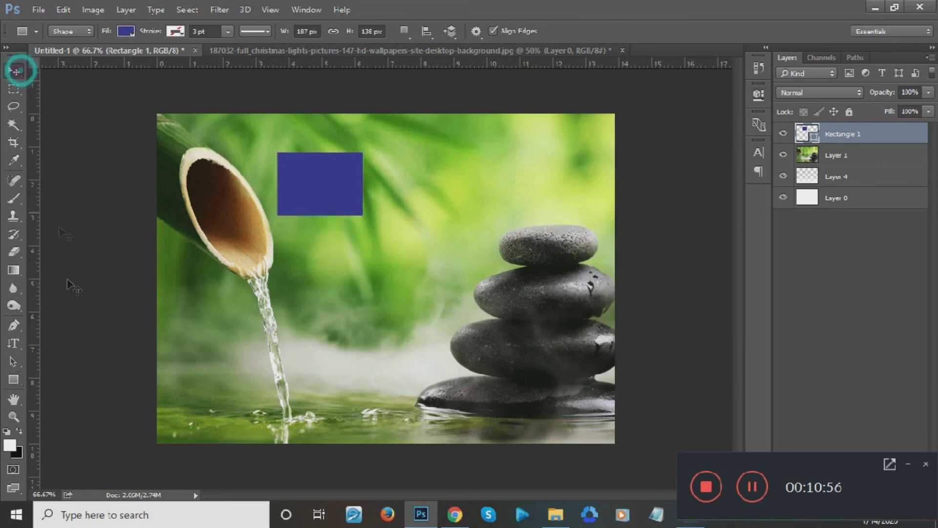
# Draw a rounded rectangle of about 196 by 123 px with a 10 px radius to the right of the blue rectangle.
pyautogui.click(16, 378)
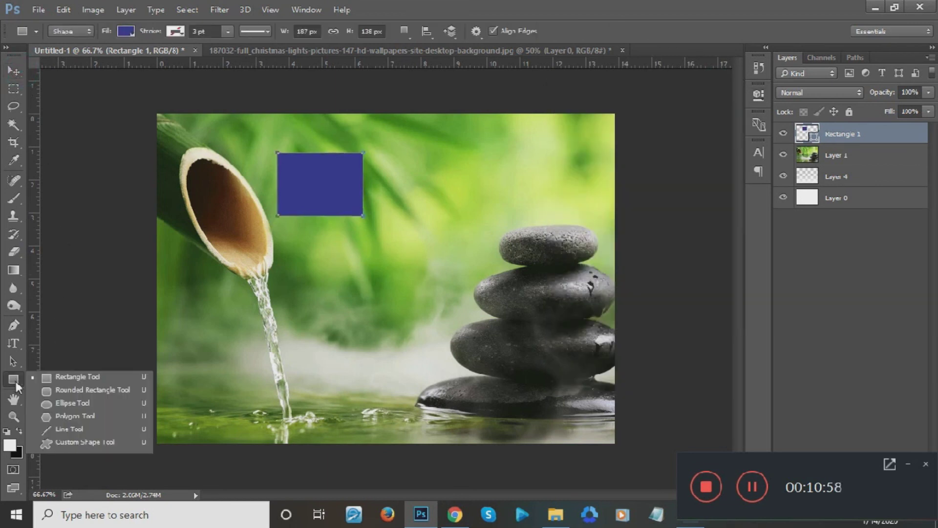
pyautogui.click(67, 394)
pyautogui.click(429, 152)
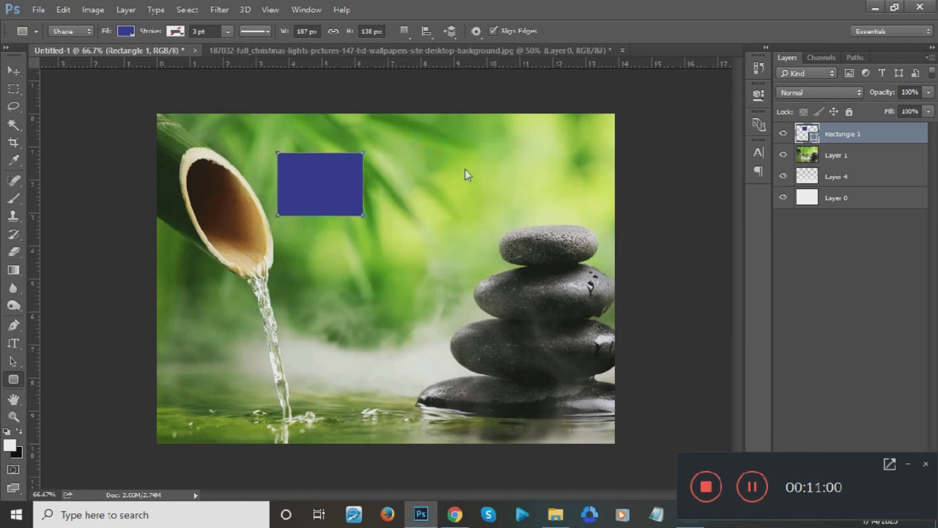
pyautogui.moveTo(471, 184); pyautogui.dragTo(519, 209)
pyautogui.click(719, 86)
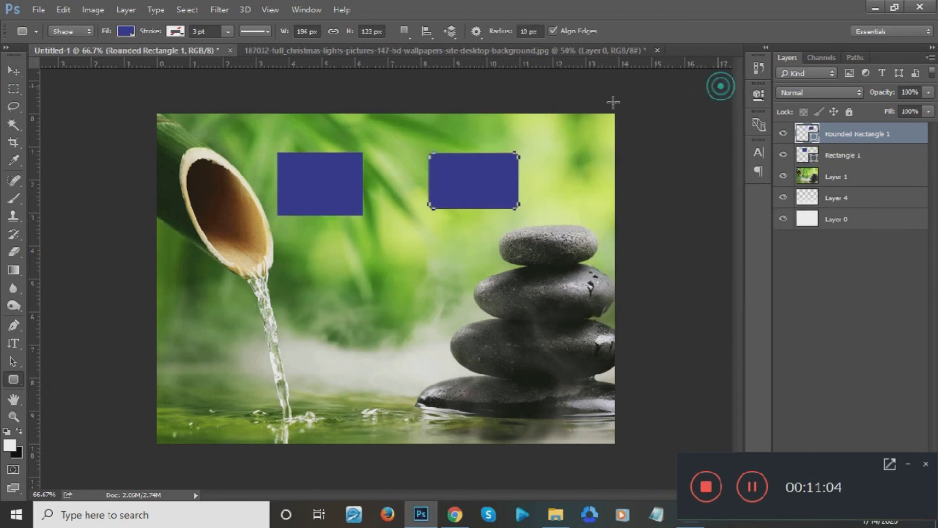
# Draw a circle of about 171 by 170 px below the two rectangles and an ellipse of about 139 by 310 px overlapping the stones.
pyautogui.rightClick(14, 380)
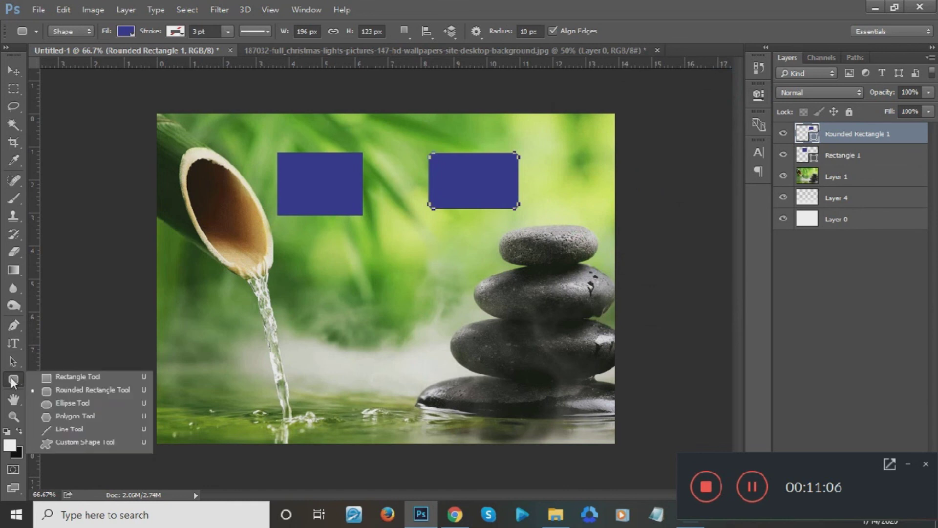
pyautogui.click(62, 403)
pyautogui.moveTo(336, 255); pyautogui.dragTo(404, 336)
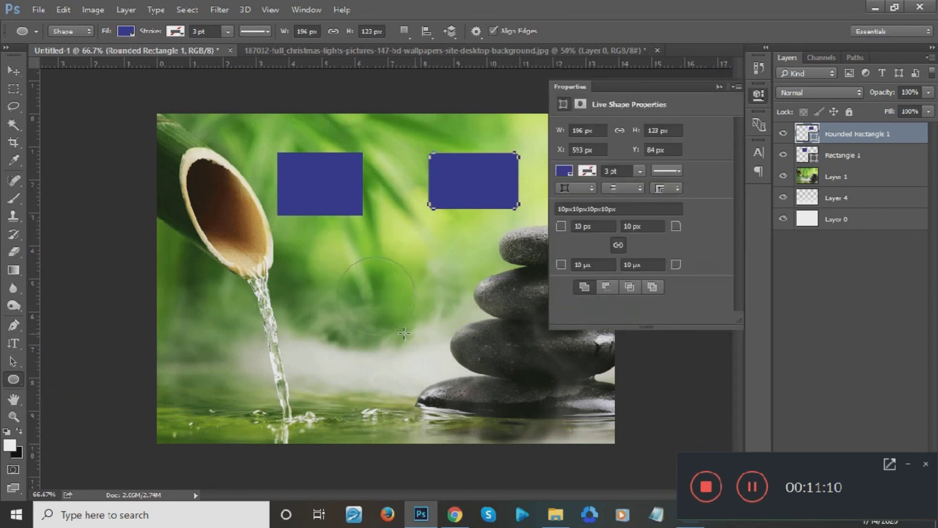
pyautogui.click(720, 86)
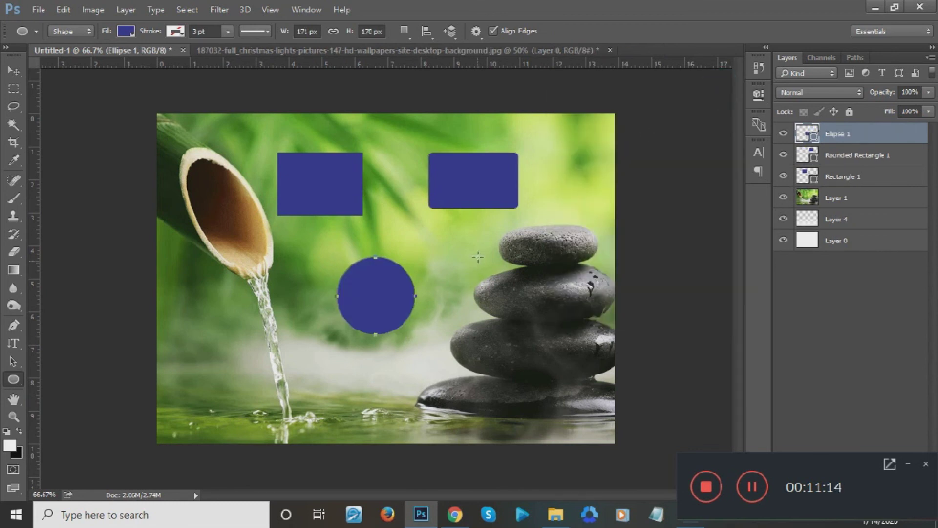
pyautogui.moveTo(468, 237); pyautogui.dragTo(530, 373)
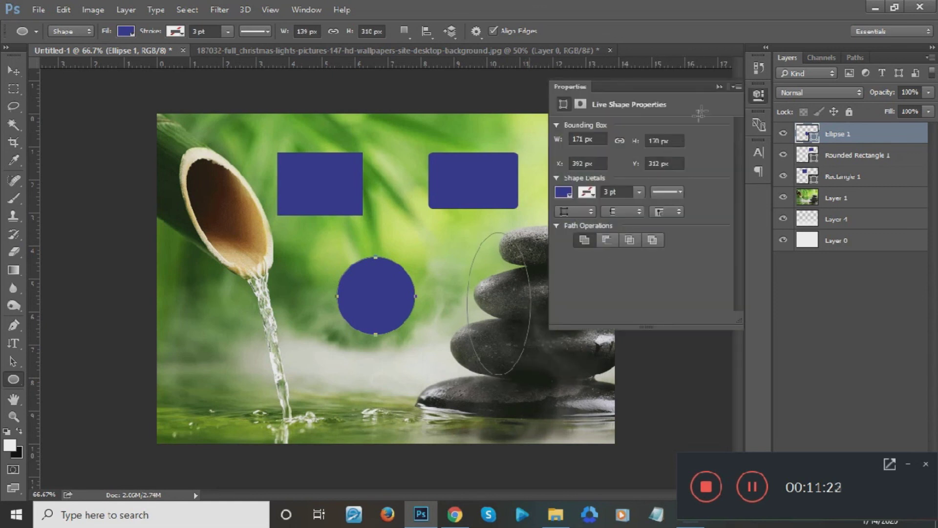
pyautogui.click(719, 87)
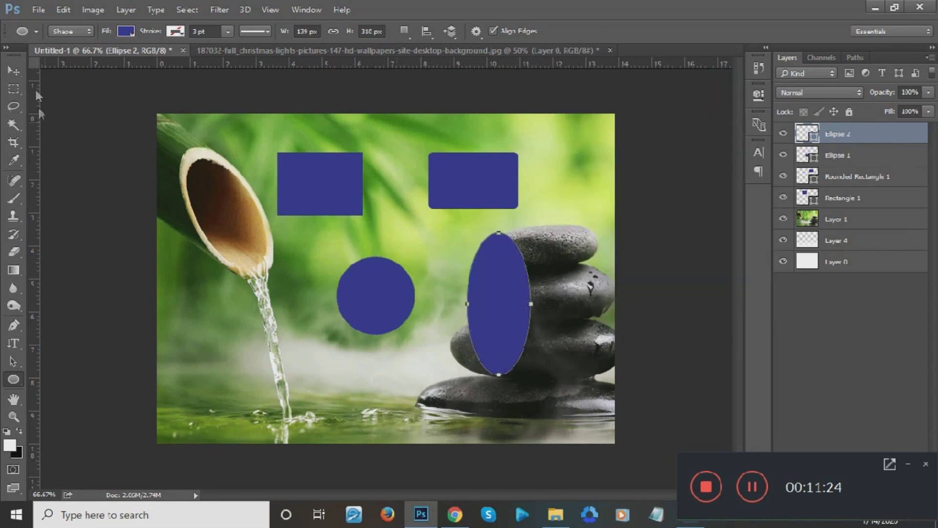
# Draw a large circle of about 269 px in diameter over the falling water with the Ellipse tool.
pyautogui.click(15, 71)
pyautogui.click(13, 380)
pyautogui.moveTo(199, 311); pyautogui.dragTo(395, 429)
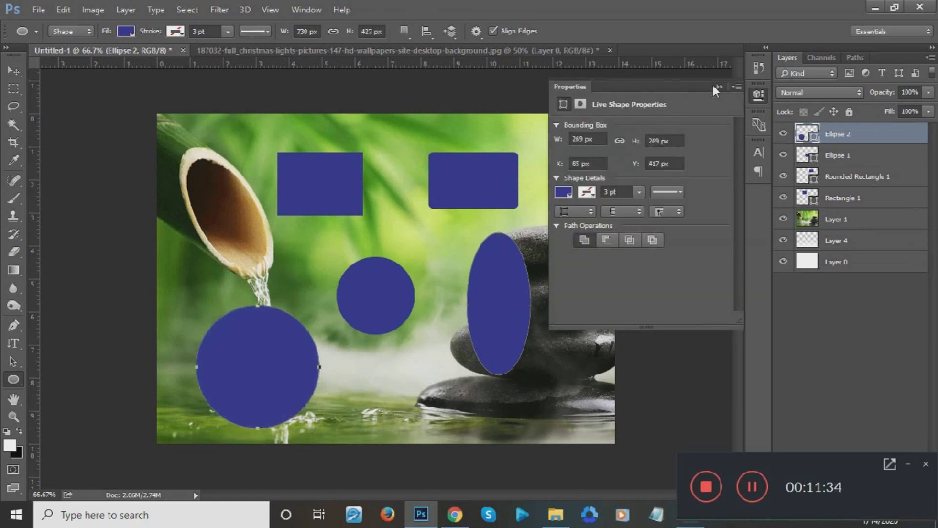
pyautogui.click(718, 86)
pyautogui.click(13, 71)
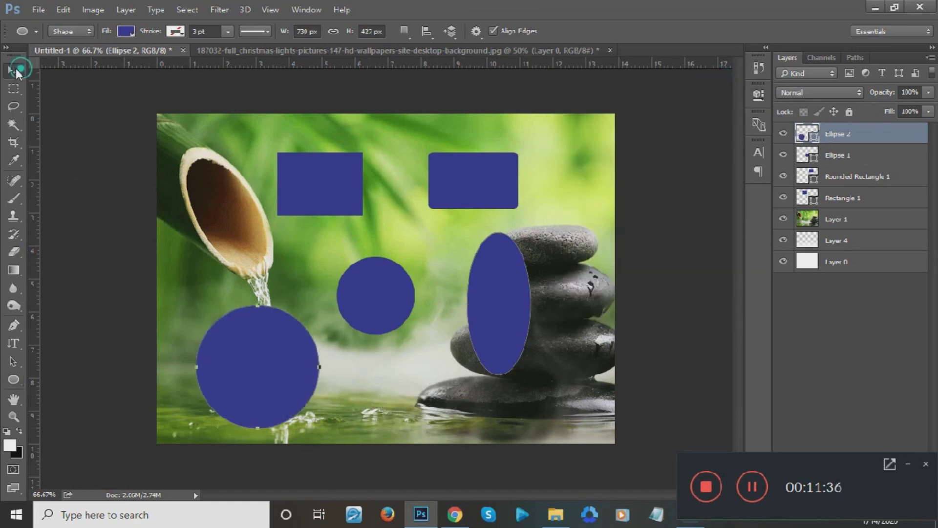
# Pan around the shapes with the Hand tool at 200% zoom and return the view to 66.7%.
pyautogui.click(10, 404)
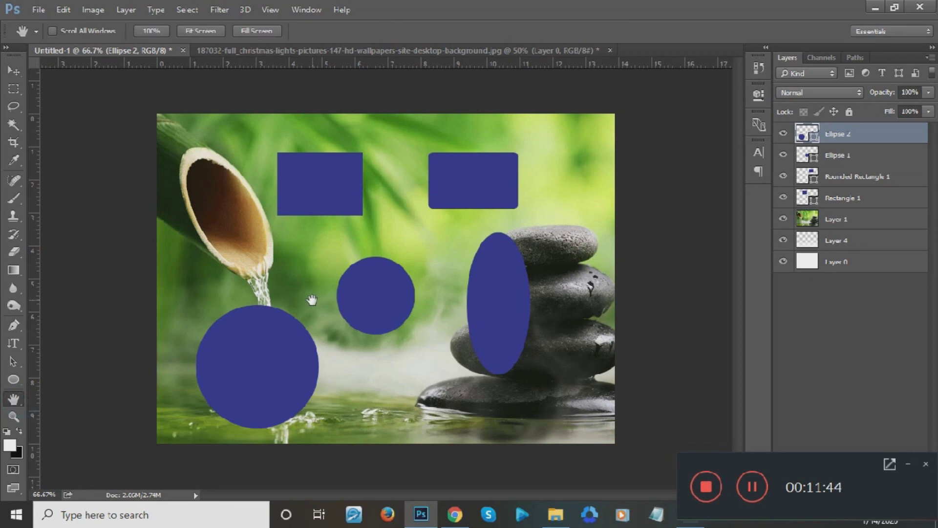
pyautogui.scroll(3, 312, 299)
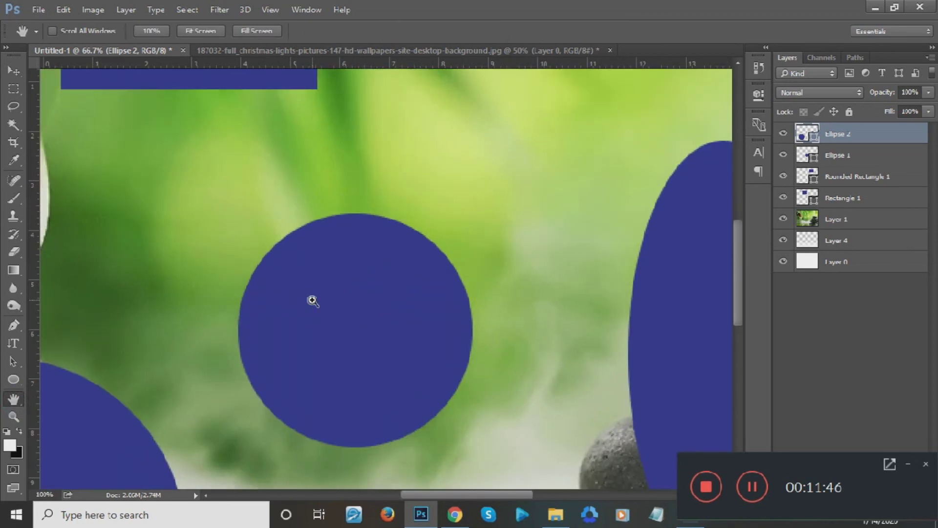
pyautogui.moveTo(356, 296); pyautogui.dragTo(519, 437)
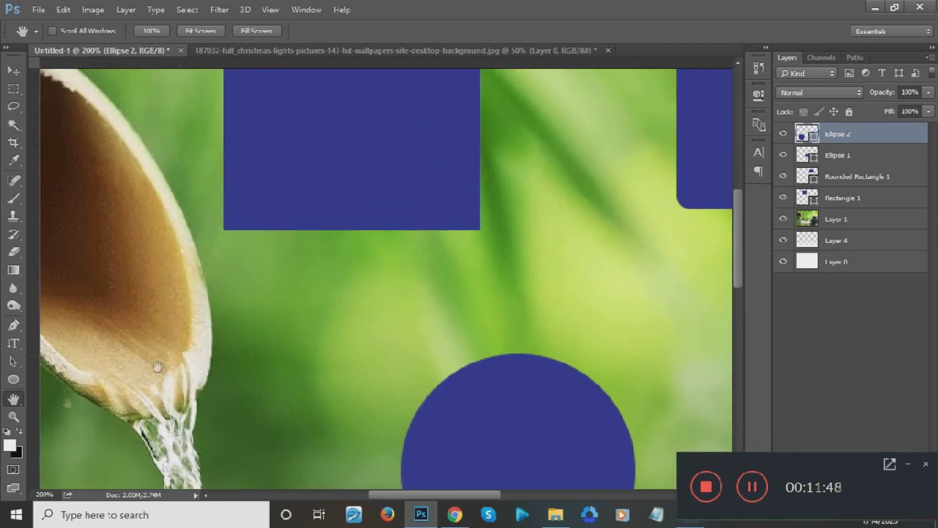
pyautogui.moveTo(298, 356); pyautogui.dragTo(396, 271)
pyautogui.hotkey('ctrl', 'r')
pyautogui.hotkey('ctrl', '-')
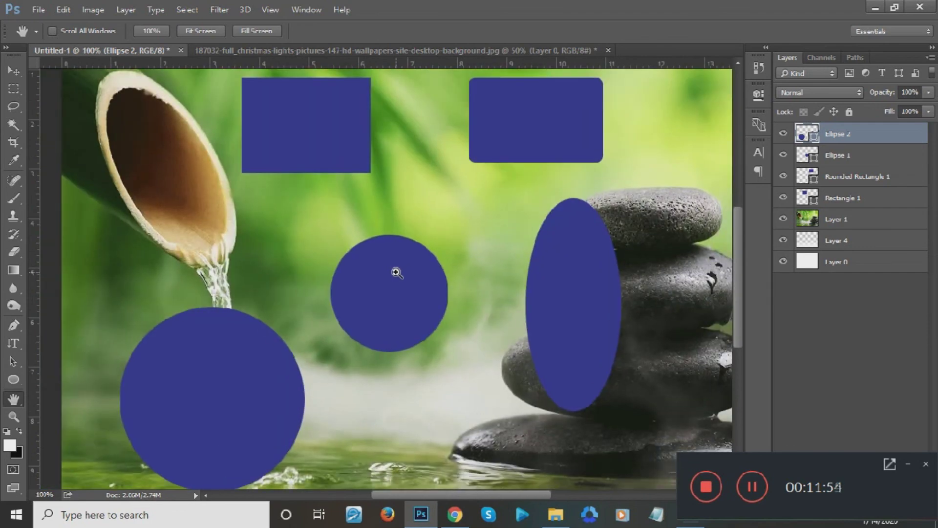
pyautogui.hotkey('ctrl', '-')
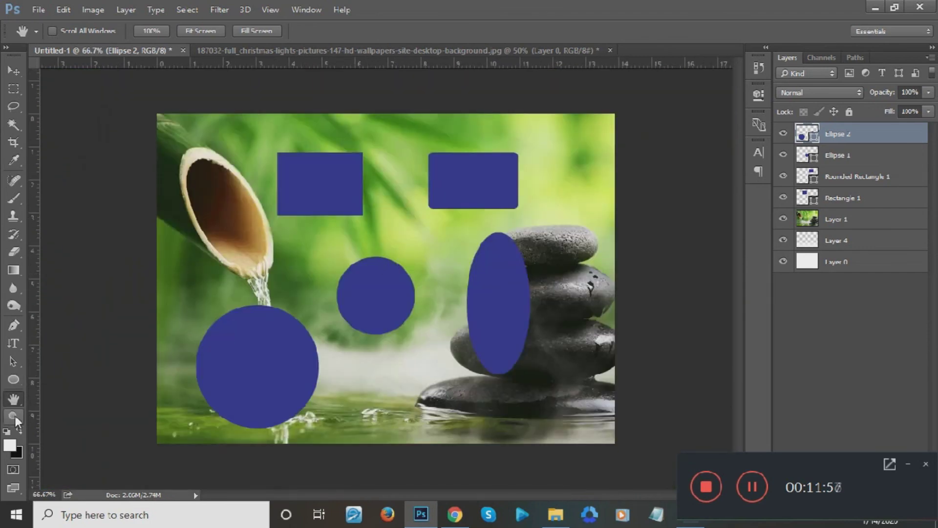